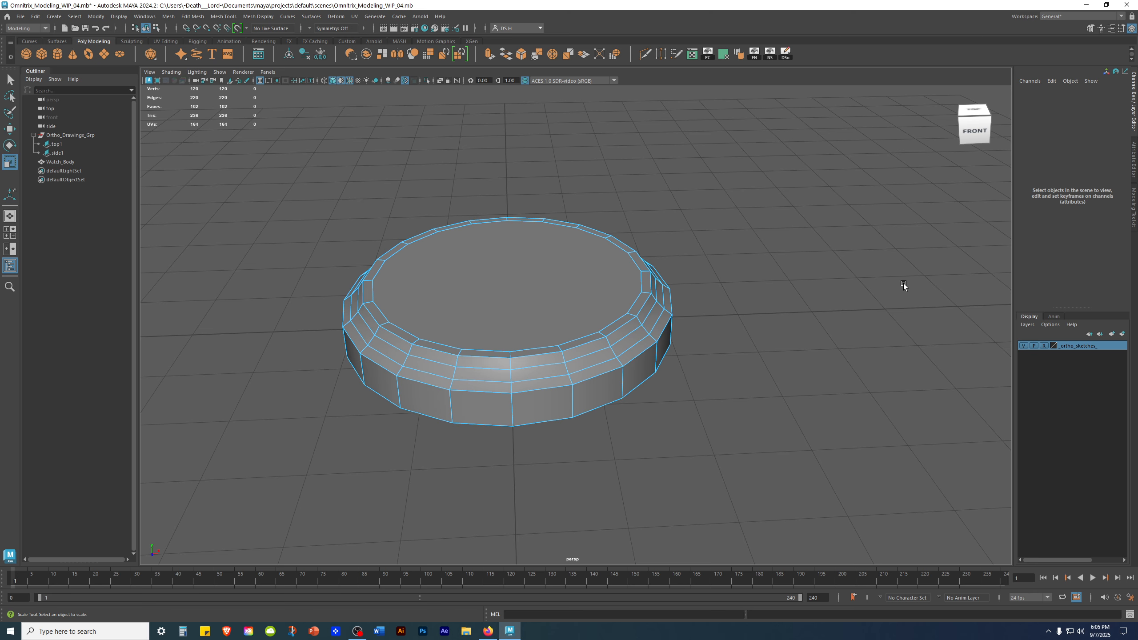
# Extrude the watch body's circular top face and sink it downward to form a recess inside the rim.
pyautogui.click(488, 262)
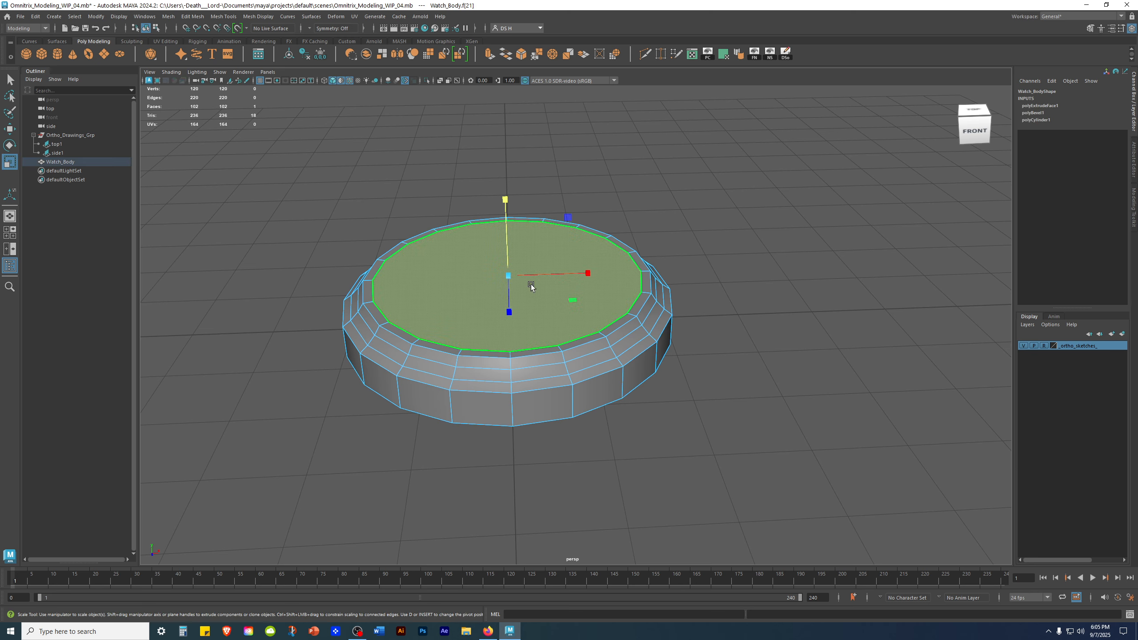
pyautogui.keyDown('alt'); pyautogui.moveTo(712, 274); pyautogui.dragTo(745, 194); pyautogui.keyUp('alt')
pyautogui.press('w')
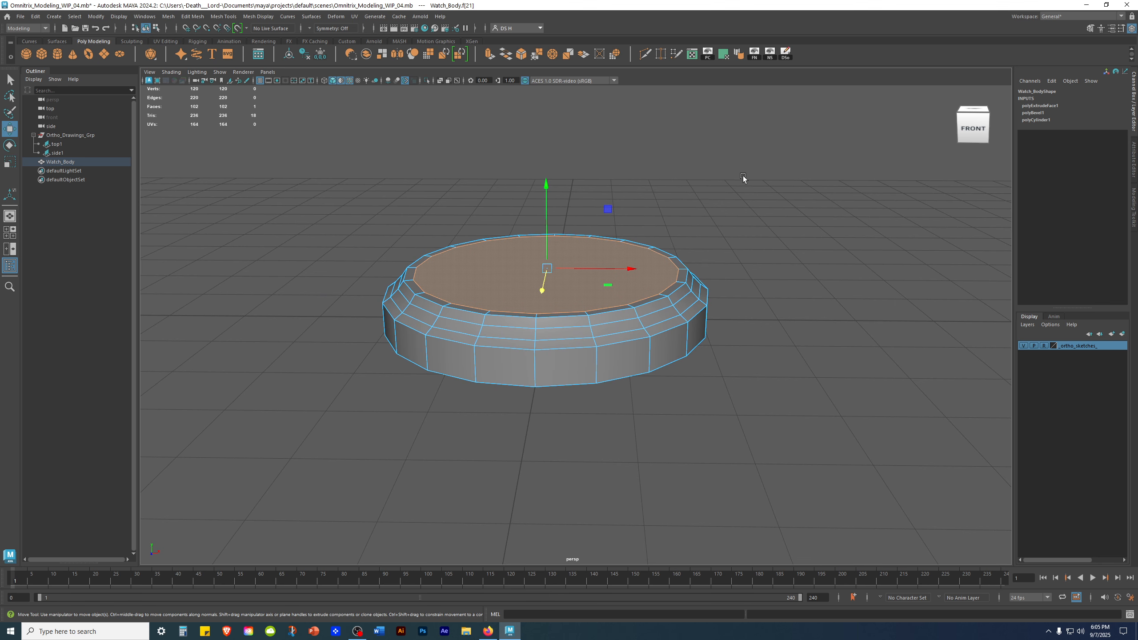
pyautogui.keyDown('shift'); pyautogui.rightClick(744, 176); pyautogui.keyUp('shift')
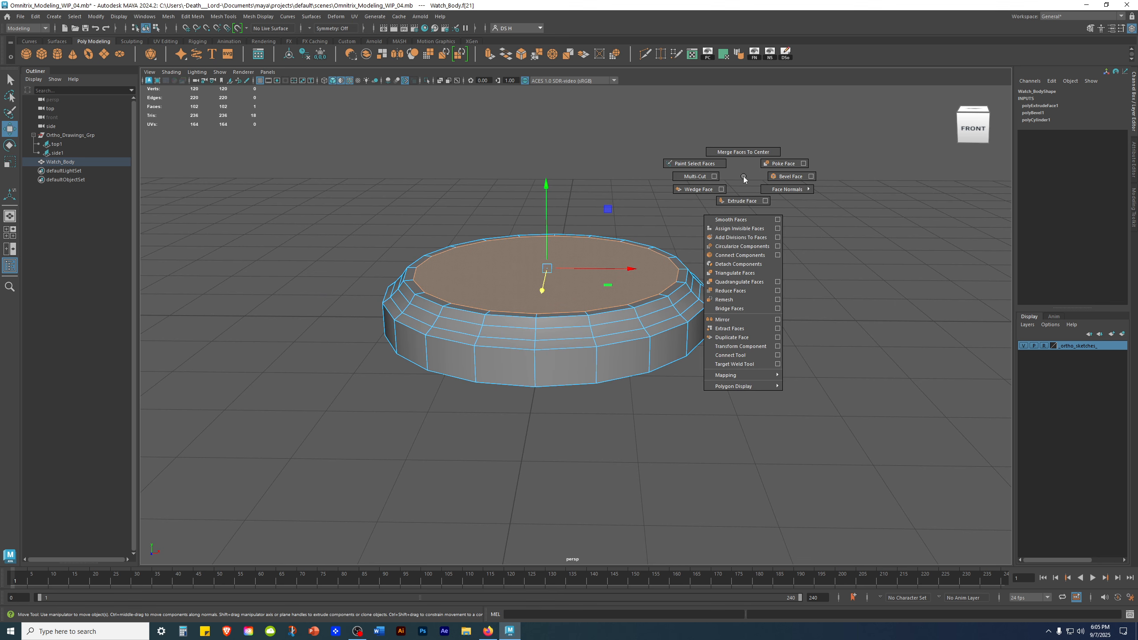
pyautogui.keyDown('shift'); pyautogui.moveTo(744, 176); pyautogui.dragTo(747, 203, button='right'); pyautogui.keyUp('shift')
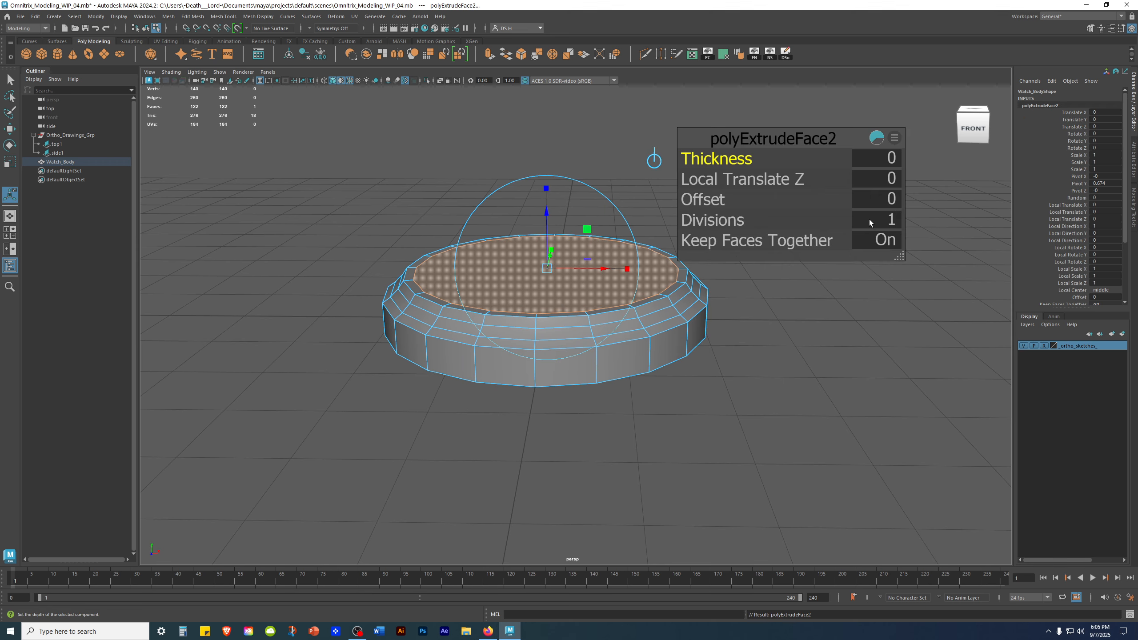
pyautogui.keyDown('alt'); pyautogui.moveTo(716, 340); pyautogui.dragTo(667, 362, button='middle'); pyautogui.keyUp('alt')
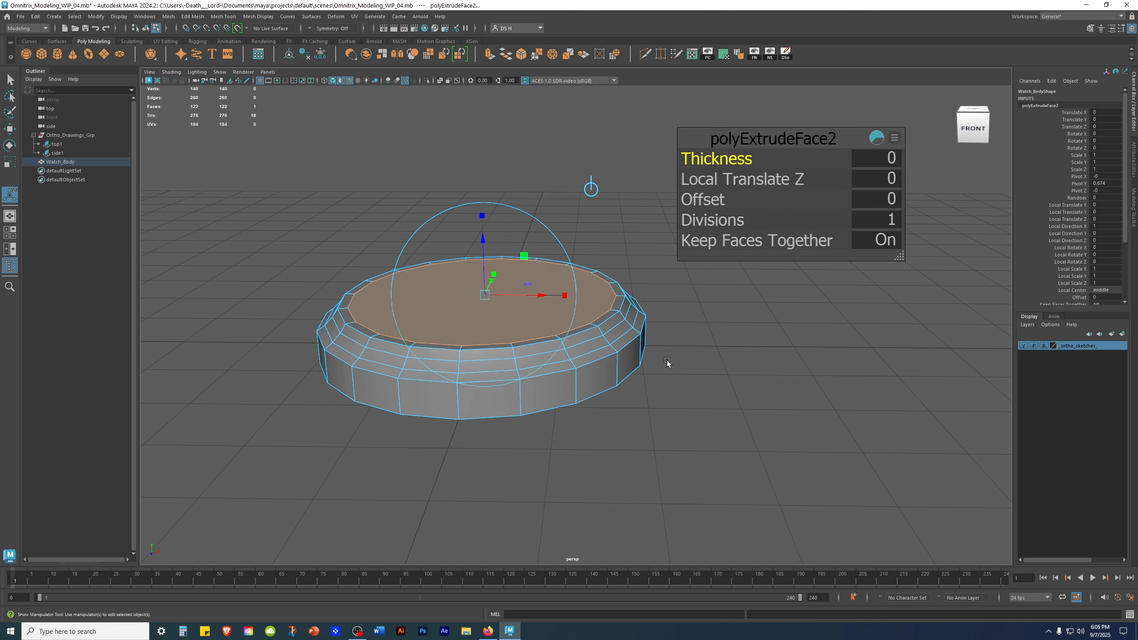
pyautogui.keyDown('alt'); pyautogui.moveTo(648, 346); pyautogui.dragTo(645, 326); pyautogui.keyUp('alt')
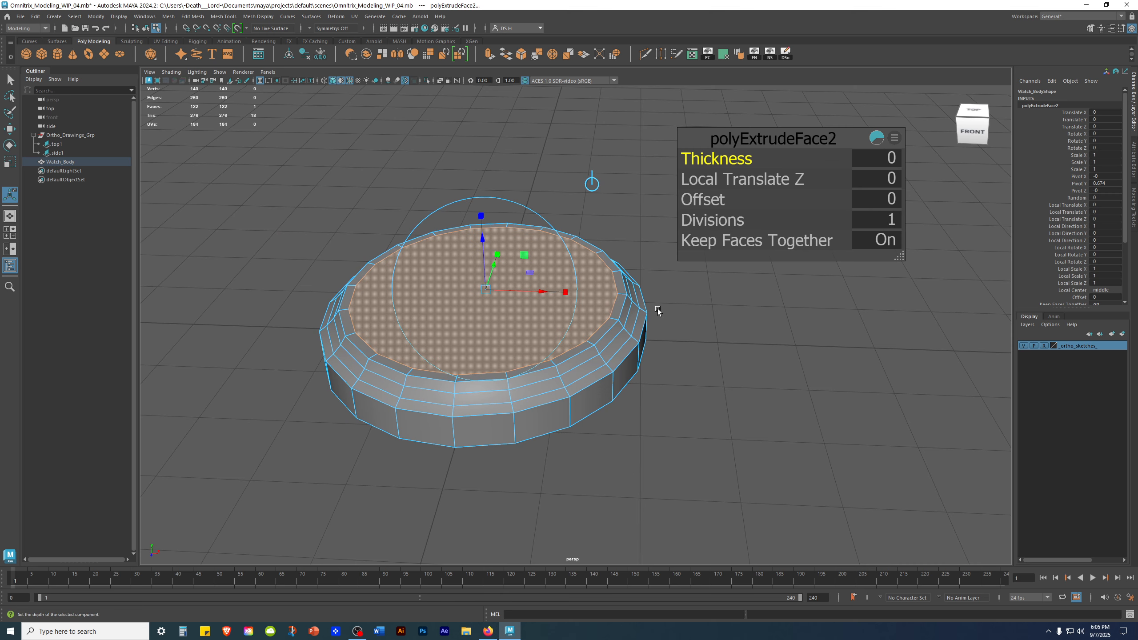
pyautogui.press('w')
pyautogui.keyDown('alt'); pyautogui.moveTo(943, 279); pyautogui.dragTo(444, 224); pyautogui.keyUp('alt')
pyautogui.moveTo(459, 183); pyautogui.dragTo(581, 218)
# Adjust the height of the recessed face against the side reference drawing.
pyautogui.press('space')
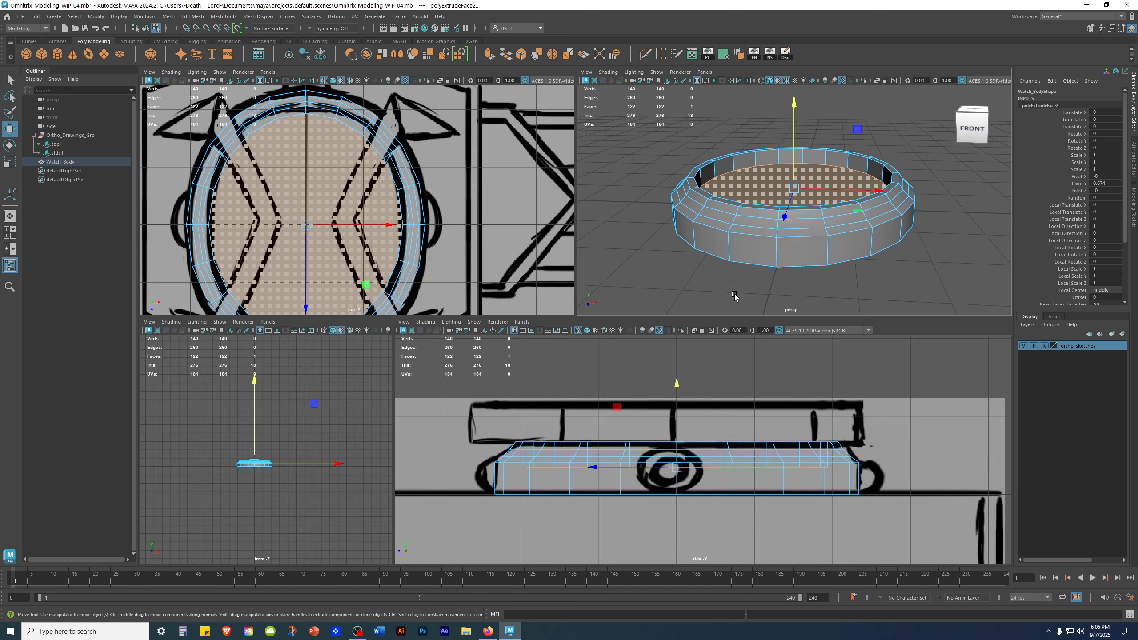
pyautogui.press('space')
pyautogui.scroll(3, 609, 365)
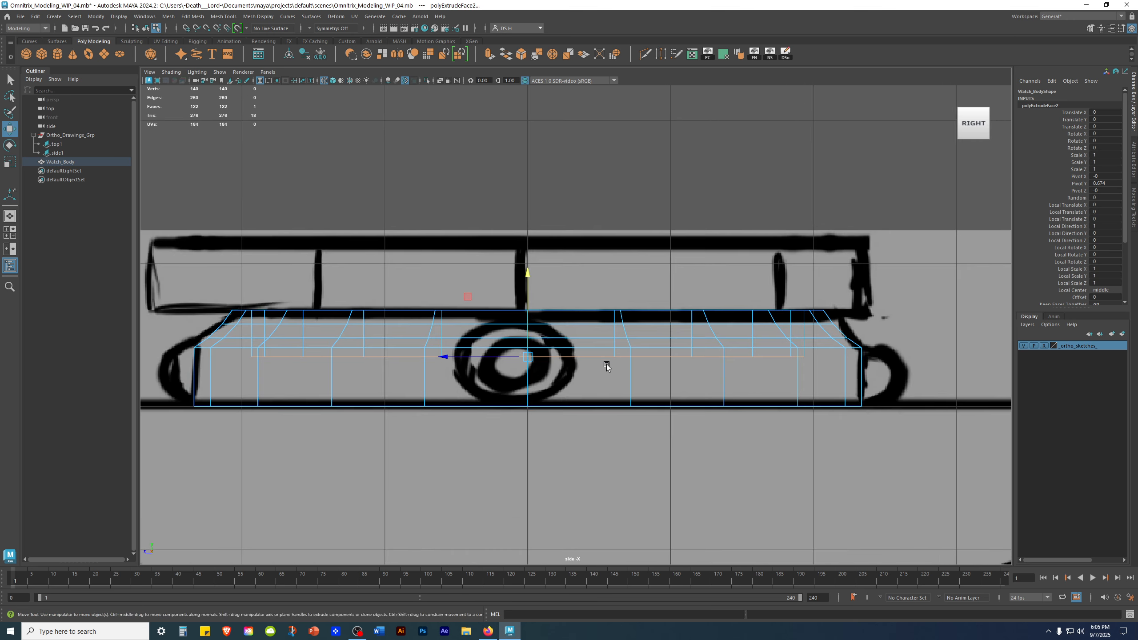
pyautogui.keyDown('alt'); pyautogui.moveTo(522, 299); pyautogui.dragTo(568, 264, button='middle'); pyautogui.keyUp('alt')
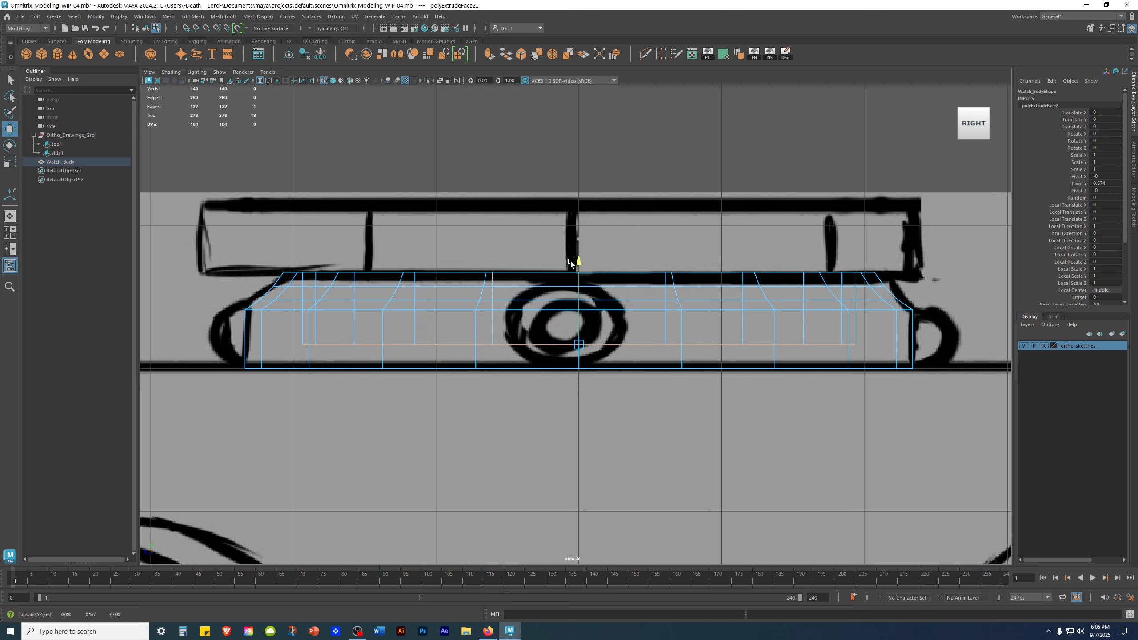
pyautogui.moveTo(571, 264); pyautogui.dragTo(573, 260)
pyautogui.press('space')
pyautogui.press('space')
pyautogui.keyDown('alt'); pyautogui.moveTo(644, 228); pyautogui.dragTo(567, 226); pyautogui.keyUp('alt')
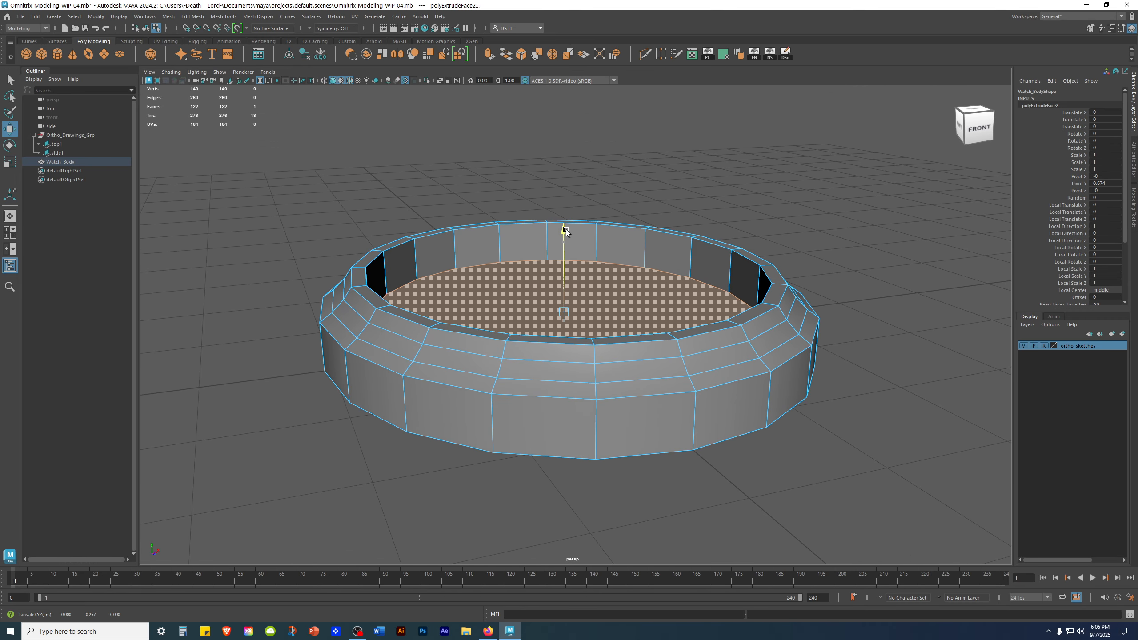
# Return the watch body to object mode and clear the selection.
pyautogui.click(800, 218)
pyautogui.moveTo(640, 253); pyautogui.dragTo(698, 204, button='right')
pyautogui.click(843, 203)
pyautogui.scroll(-5, 660, 325)
pyautogui.keyDown('alt'); pyautogui.moveTo(661, 325); pyautogui.dragTo(594, 312); pyautogui.keyUp('alt')
pyautogui.keyDown('alt'); pyautogui.moveTo(594, 312); pyautogui.dragTo(779, 330, button='right'); pyautogui.keyUp('alt')
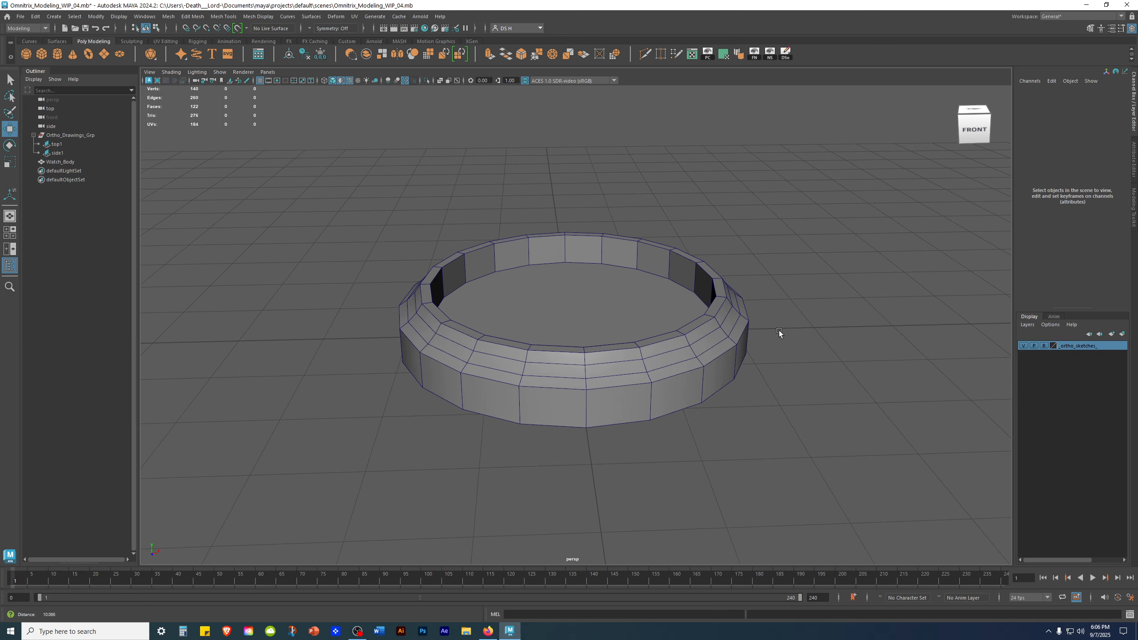
# Raise the recessed floor face of the watch body slightly to make the recess shallower.
pyautogui.click(605, 257)
pyautogui.rightClick(607, 251)
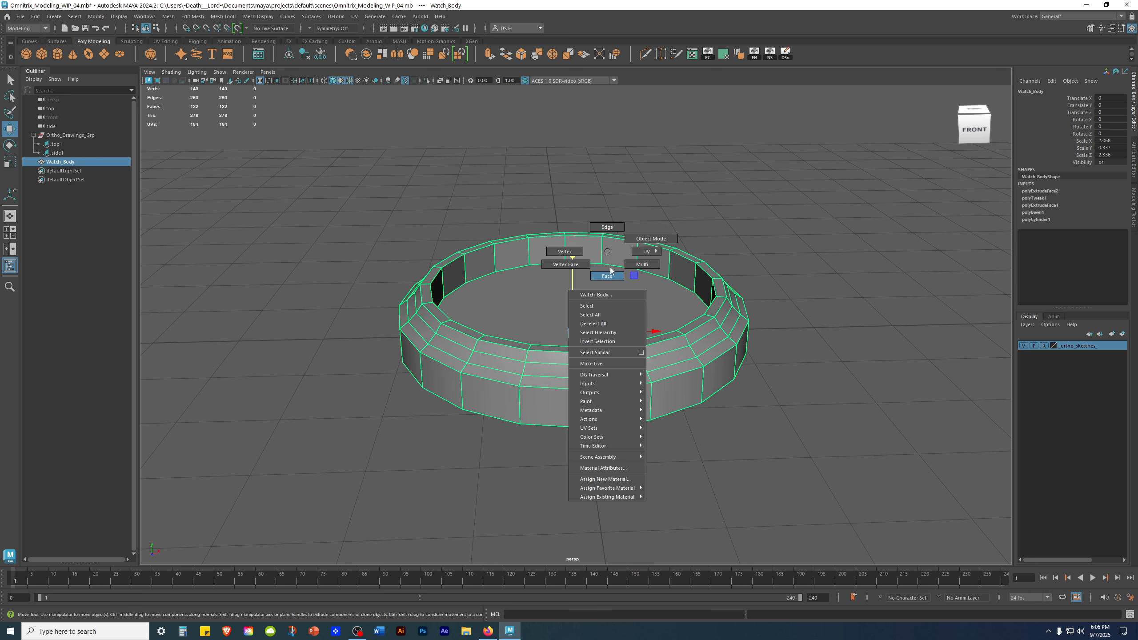
pyautogui.moveTo(610, 270); pyautogui.dragTo(607, 275, button='right')
pyautogui.click(623, 300)
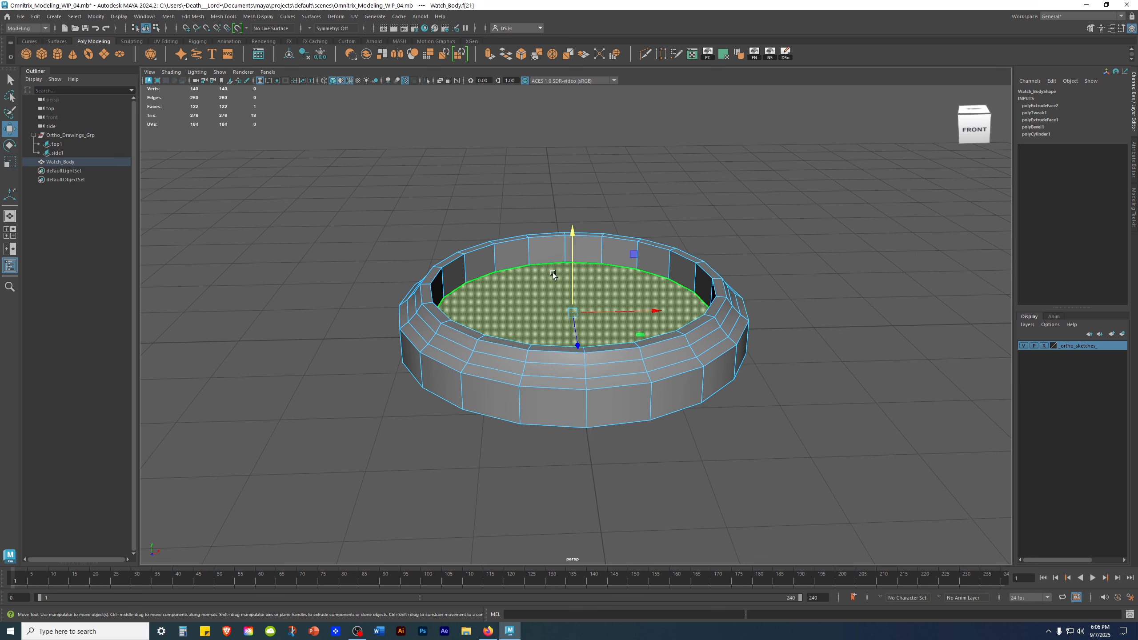
pyautogui.click(781, 223)
pyautogui.keyDown('alt'); pyautogui.moveTo(760, 263); pyautogui.dragTo(625, 270); pyautogui.keyUp('alt')
pyautogui.click(577, 288)
pyautogui.moveTo(564, 233); pyautogui.dragTo(565, 228)
# Clear the selection and examine the recess depth of the watch body from above and from the front.
pyautogui.click(830, 201)
pyautogui.keyDown('alt'); pyautogui.moveTo(831, 201); pyautogui.dragTo(749, 224); pyautogui.keyUp('alt')
pyautogui.scroll(2, 674, 274)
pyautogui.scroll(2, 674, 275)
pyautogui.keyDown('alt'); pyautogui.moveTo(654, 257); pyautogui.dragTo(617, 355); pyautogui.keyUp('alt')
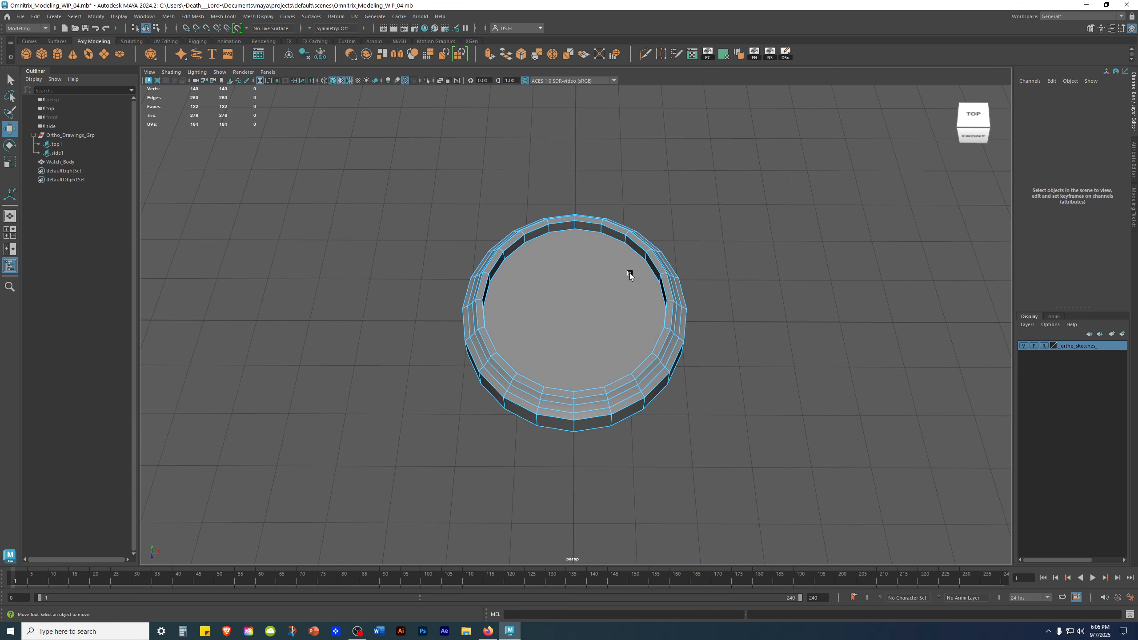
pyautogui.keyDown('alt'); pyautogui.moveTo(671, 278); pyautogui.dragTo(728, 244); pyautogui.keyUp('alt')
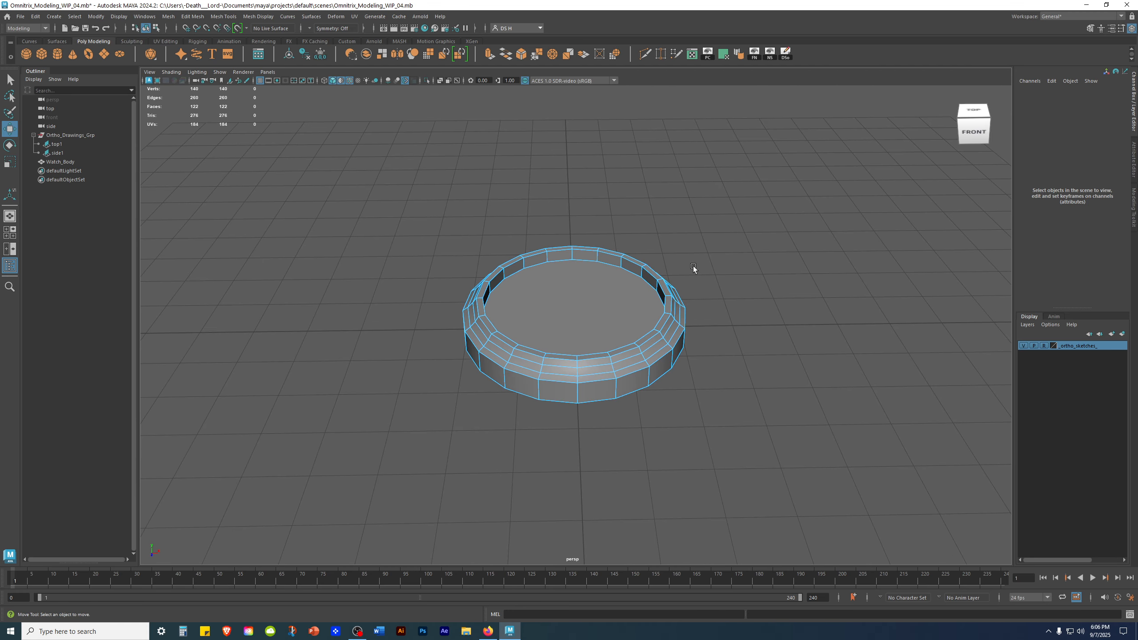
pyautogui.keyDown('alt'); pyautogui.moveTo(602, 257); pyautogui.dragTo(672, 255); pyautogui.keyUp('alt')
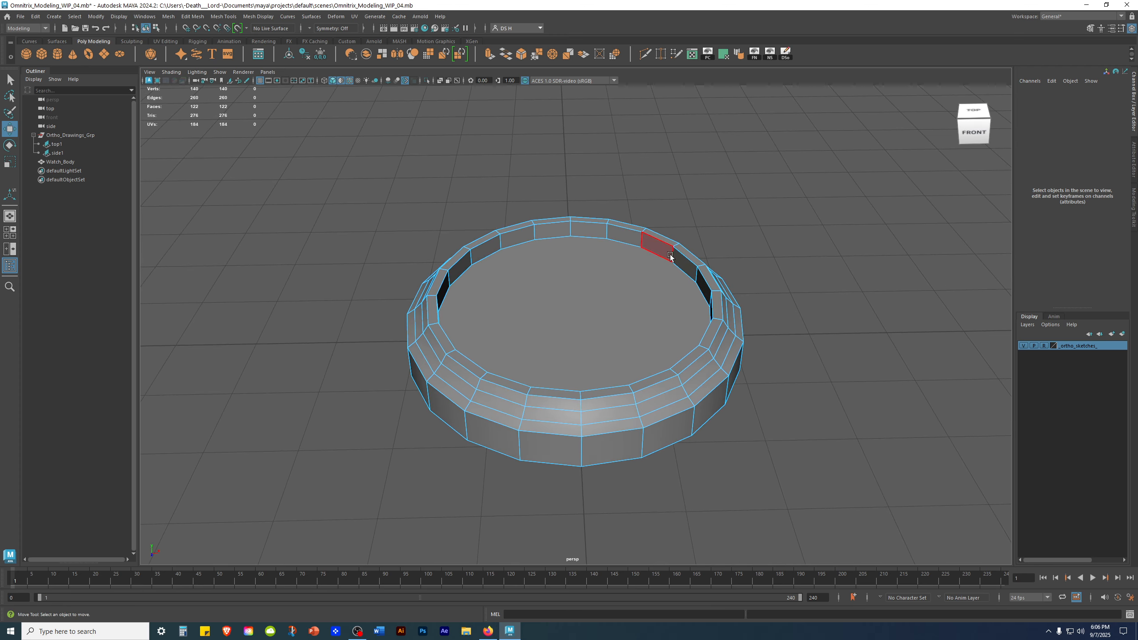
# Save the scene as a new version named Omnitrix_Modeling_WIP_05.mb.
pyautogui.hotkey('ctrl', 'shift', 's')
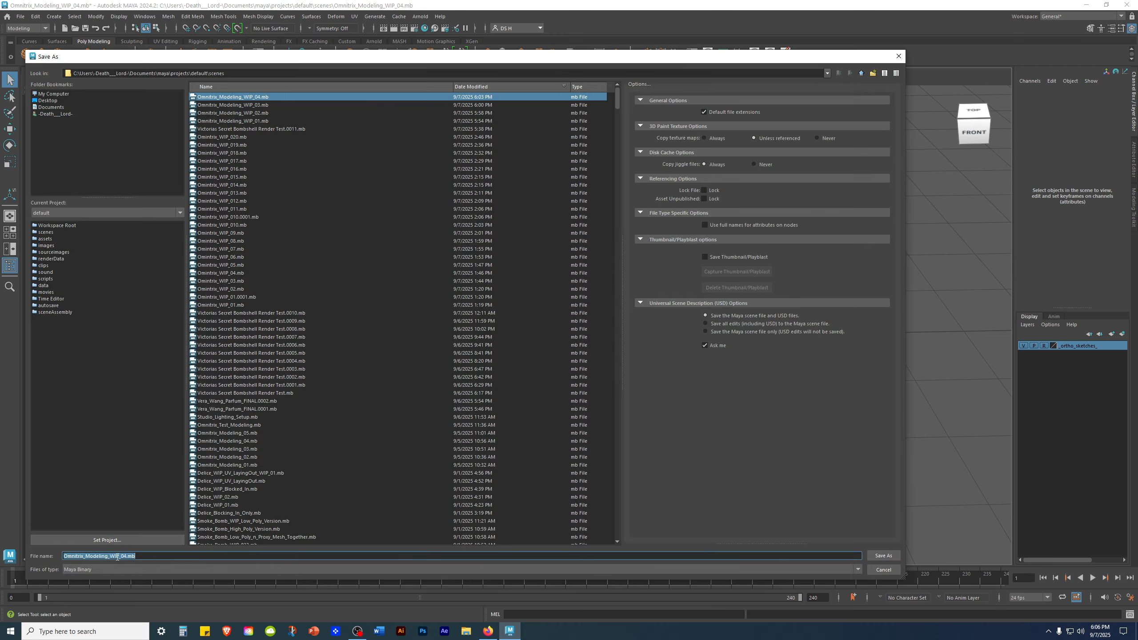
pyautogui.write('5')
pyautogui.press('Return')
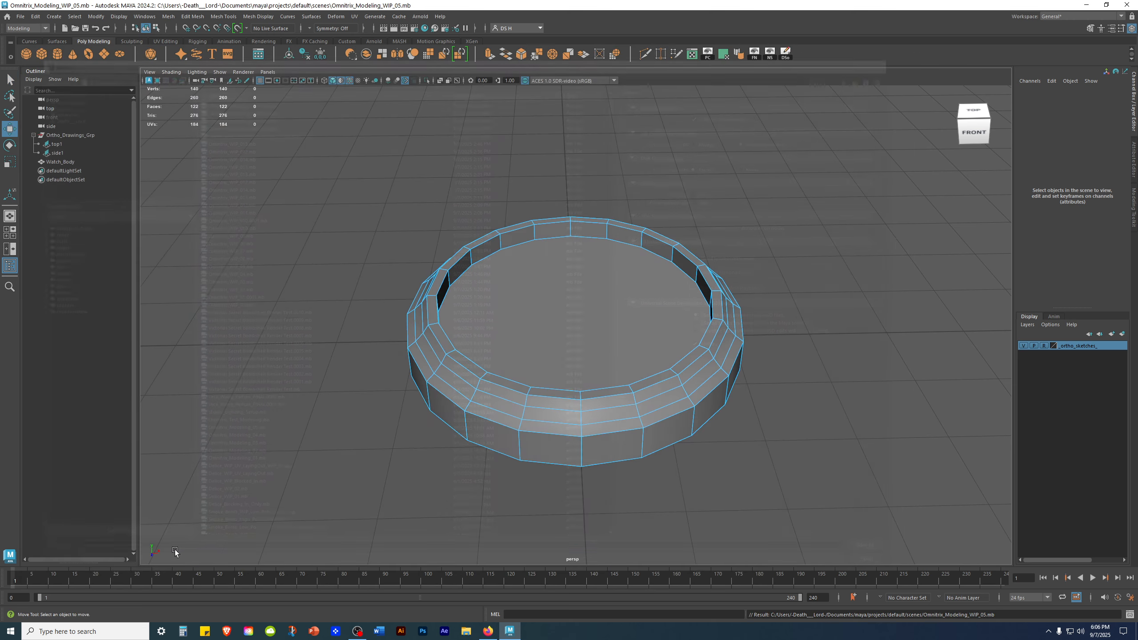
pyautogui.press('w')
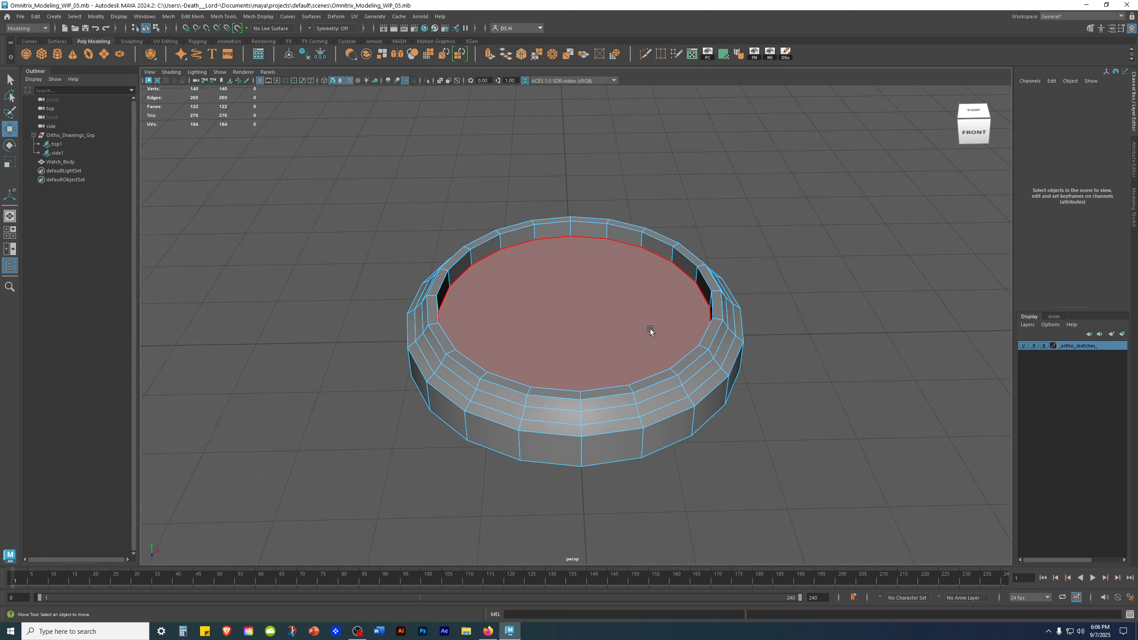
# Extrude the inner edge loop along the top rim of the watch body.
pyautogui.scroll(6, 790, 274)
pyautogui.scroll(-3, 741, 261)
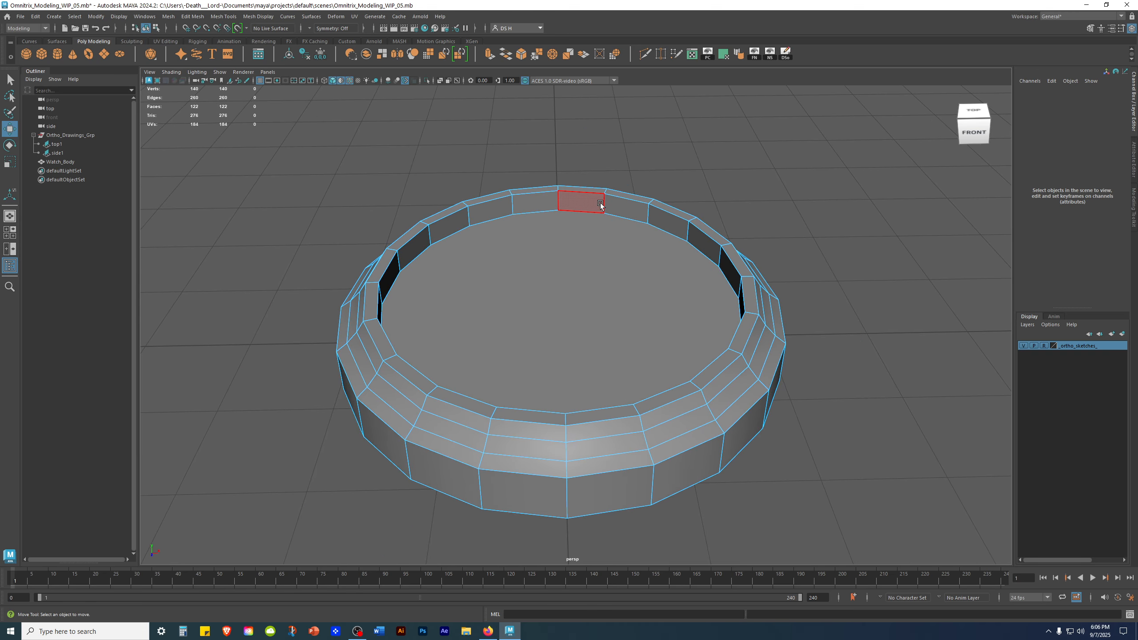
pyautogui.keyDown('alt'); pyautogui.moveTo(660, 266); pyautogui.dragTo(637, 252); pyautogui.keyUp('alt')
pyautogui.rightClick(581, 245)
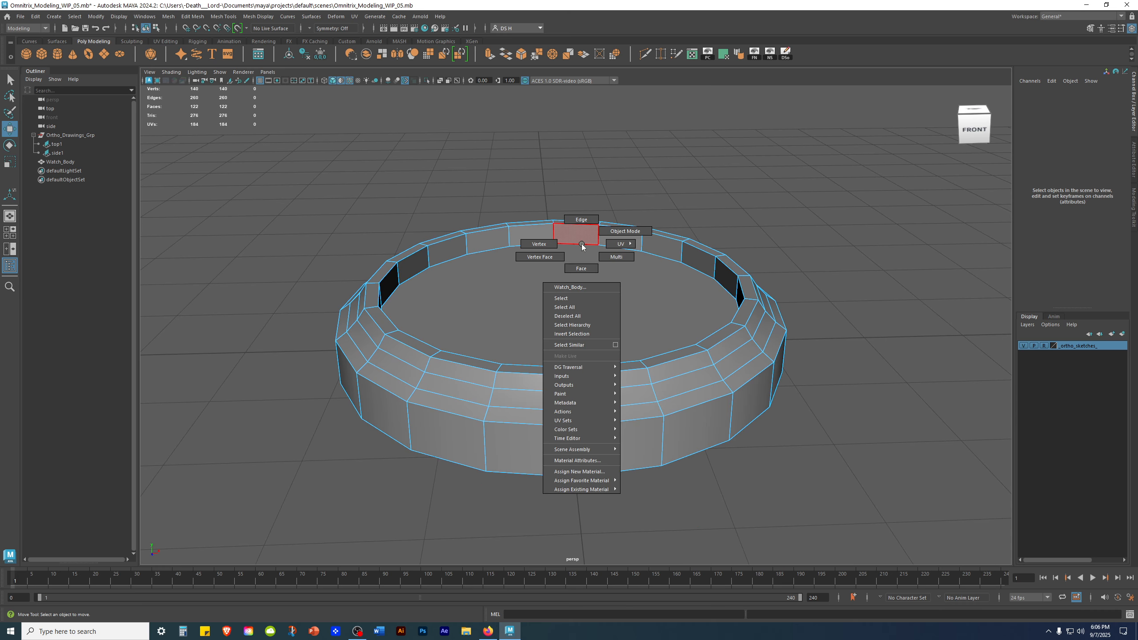
pyautogui.click(592, 246)
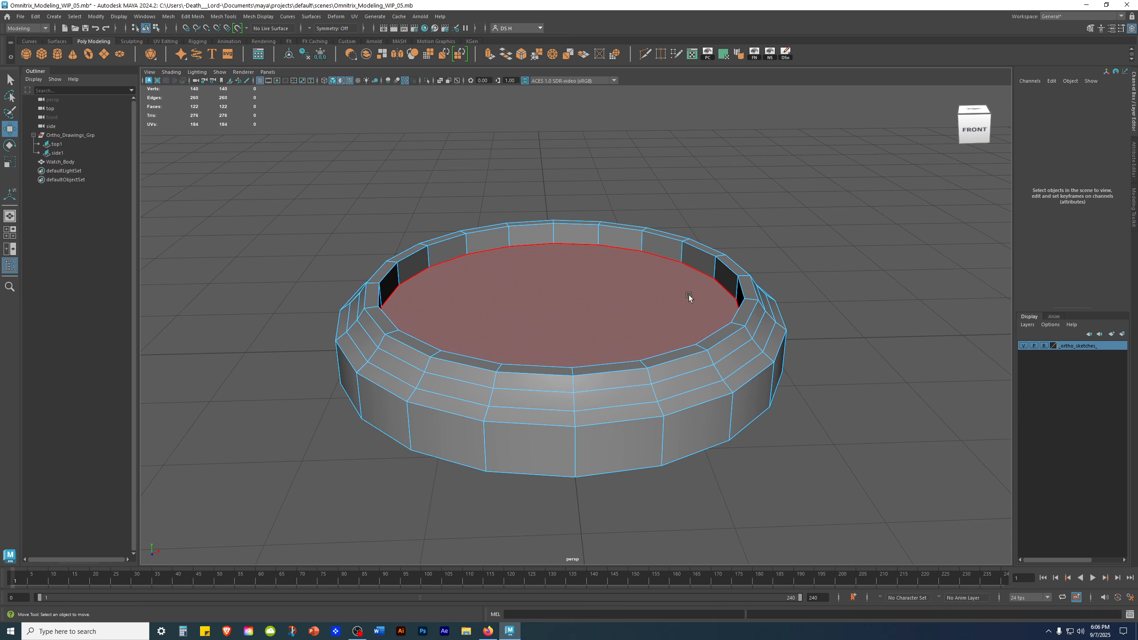
pyautogui.rightClick(565, 274)
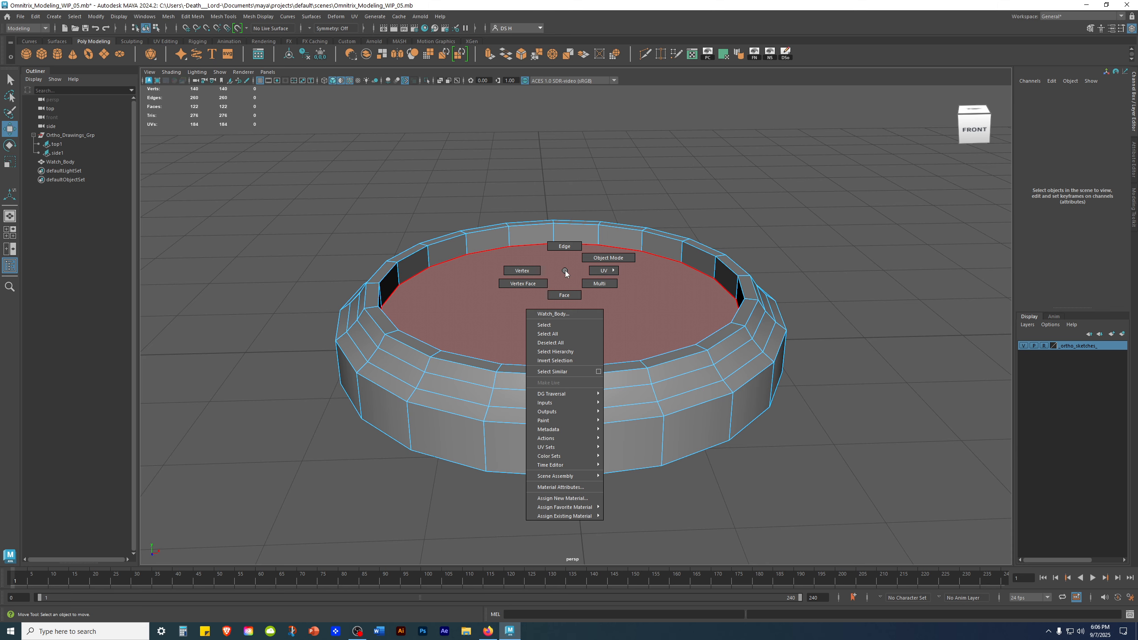
pyautogui.moveTo(565, 270); pyautogui.dragTo(559, 247, button='right')
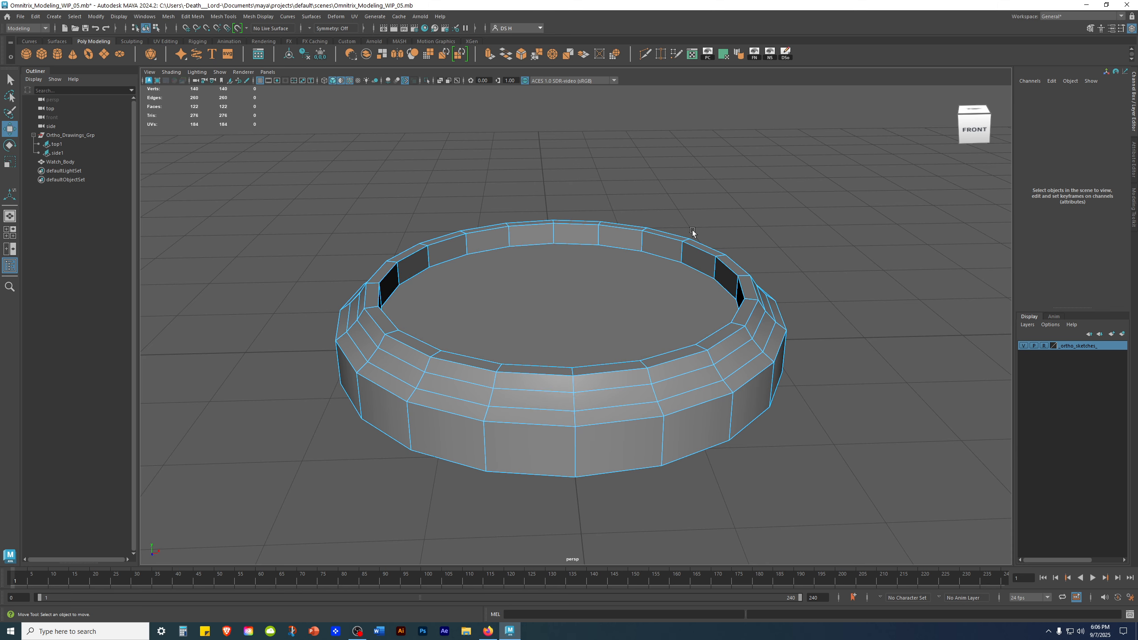
pyautogui.doubleClick(729, 270)
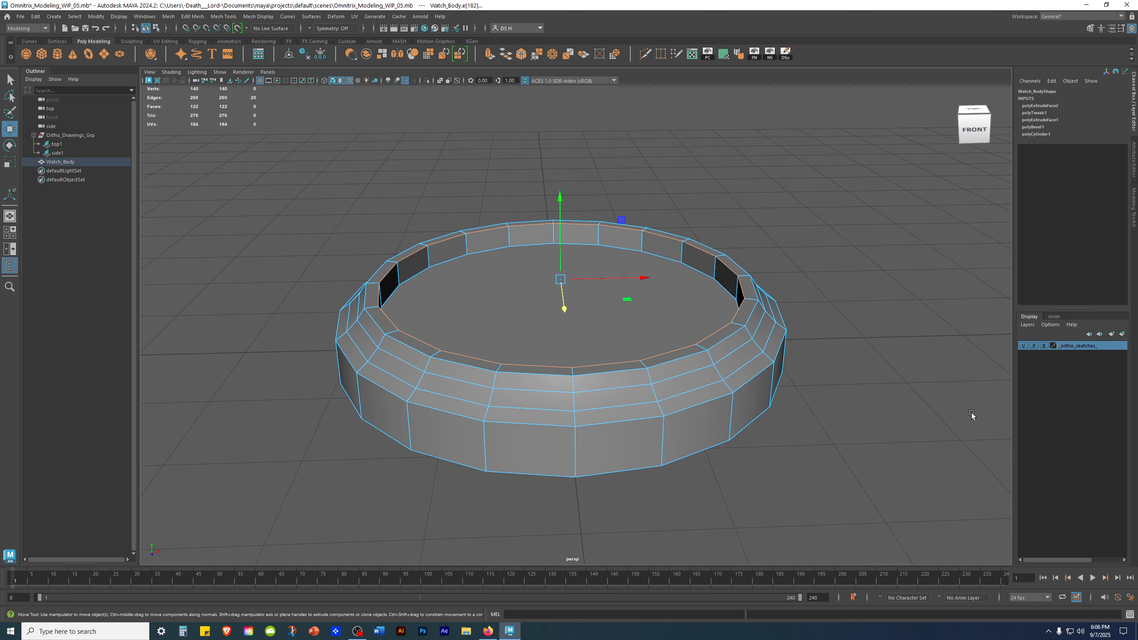
pyautogui.moveTo(928, 423)
pyautogui.keyDown('alt'); pyautogui.mouseDown()
pyautogui.moveTo(925, 353)
pyautogui.moveTo(924, 422)
pyautogui.mouseUp(); pyautogui.keyUp('alt')
pyautogui.keyDown('alt'); pyautogui.moveTo(925, 422); pyautogui.dragTo(832, 330, button='right'); pyautogui.keyUp('alt')
pyautogui.keyDown('alt'); pyautogui.moveTo(832, 330); pyautogui.dragTo(800, 318); pyautogui.keyUp('alt')
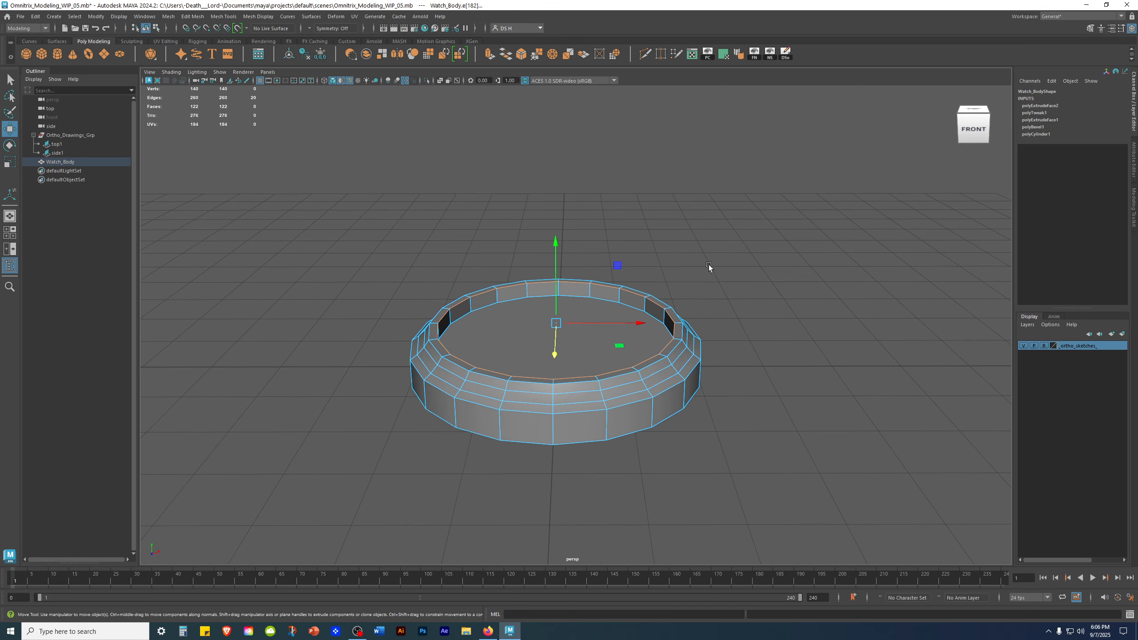
pyautogui.keyDown('shift'); pyautogui.moveTo(721, 249); pyautogui.dragTo(727, 275, button='right'); pyautogui.keyUp('shift')
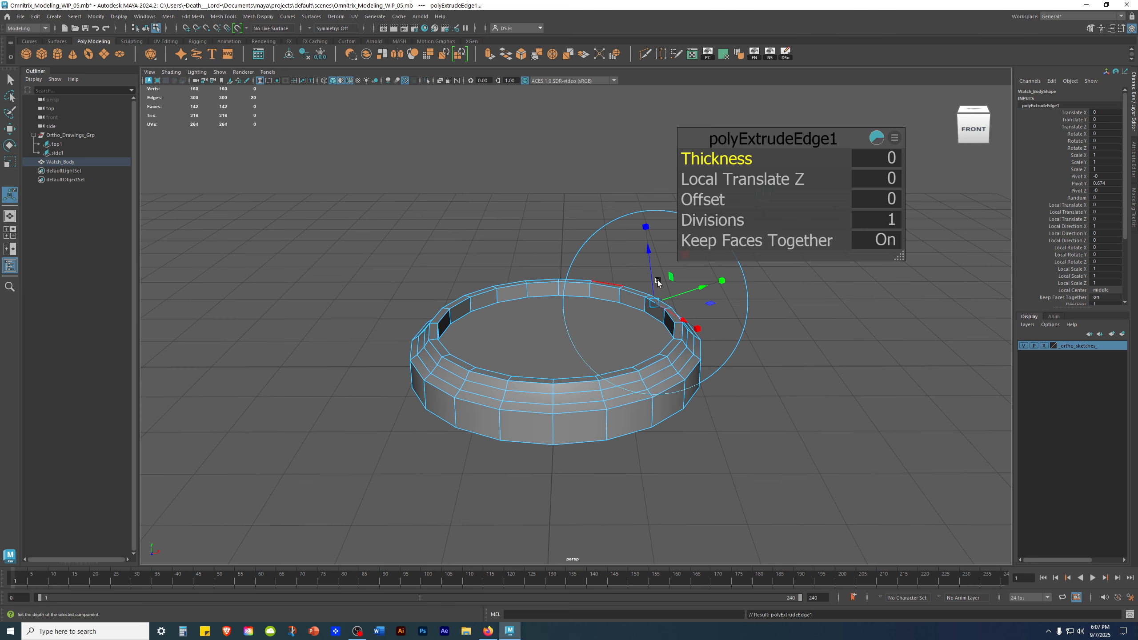
# Try to pull the extruded rim edges upward and inward with a Local Translate Z of 0.453.
pyautogui.keyDown('alt'); pyautogui.moveTo(846, 324); pyautogui.dragTo(718, 329); pyautogui.keyUp('alt')
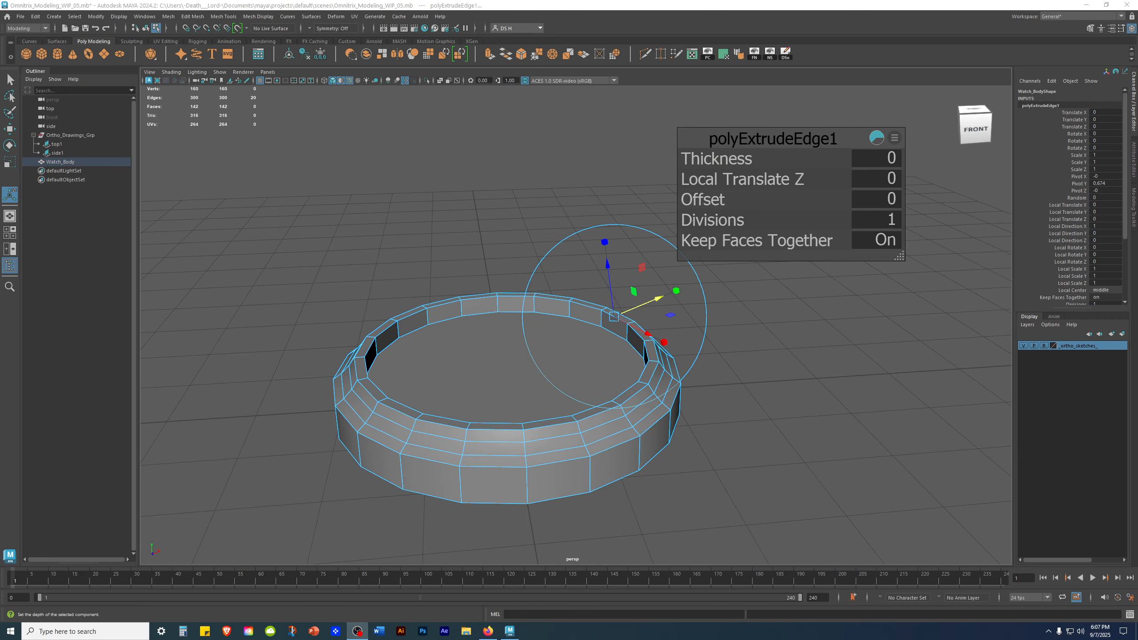
pyautogui.keyDown('alt'); pyautogui.moveTo(688, 391); pyautogui.dragTo(618, 297, button='middle'); pyautogui.keyUp('alt')
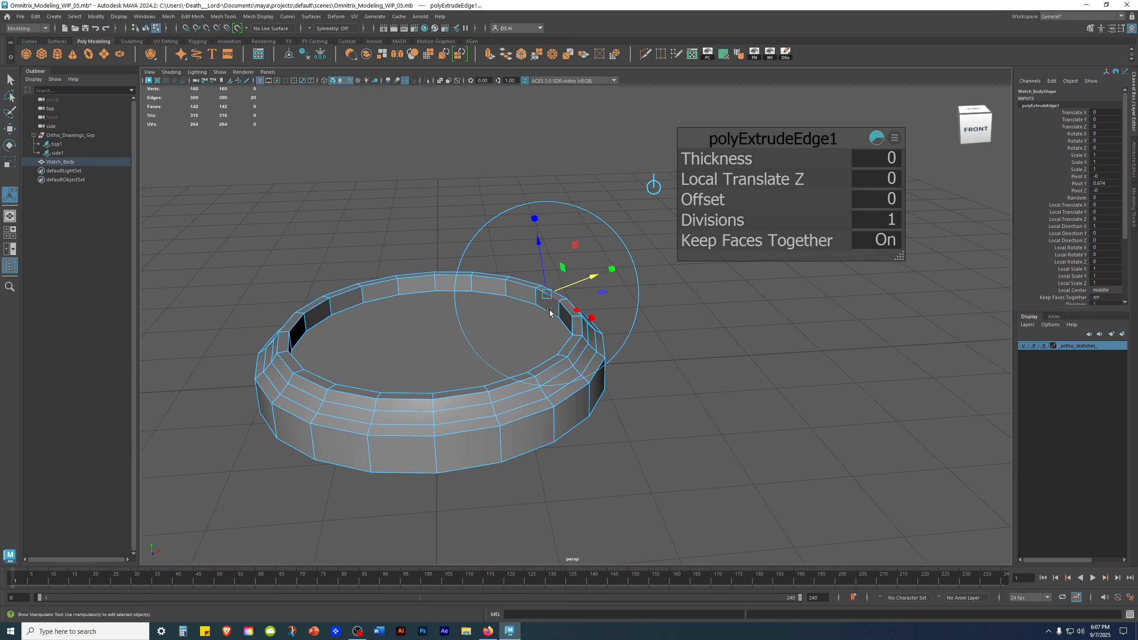
pyautogui.keyDown('alt'); pyautogui.moveTo(536, 339); pyautogui.dragTo(636, 333, button='middle'); pyautogui.keyUp('alt')
pyautogui.keyDown('alt'); pyautogui.moveTo(637, 333); pyautogui.dragTo(650, 205); pyautogui.keyUp('alt')
pyautogui.moveTo(540, 254); pyautogui.dragTo(564, 305)
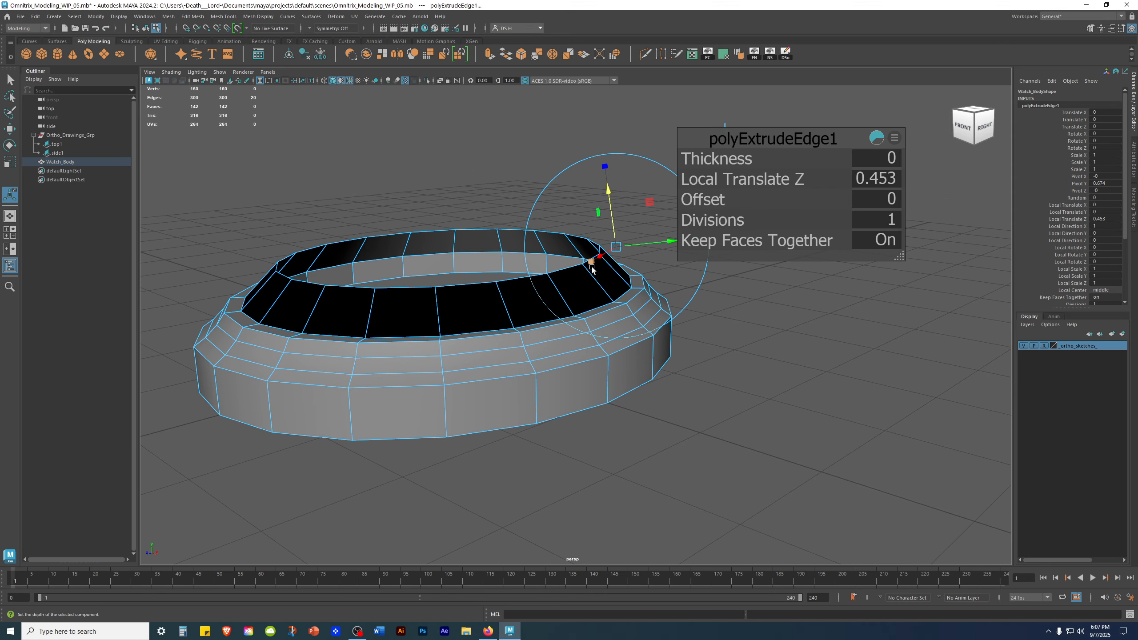
pyautogui.keyDown('alt'); pyautogui.moveTo(611, 302); pyautogui.dragTo(591, 291); pyautogui.keyUp('alt')
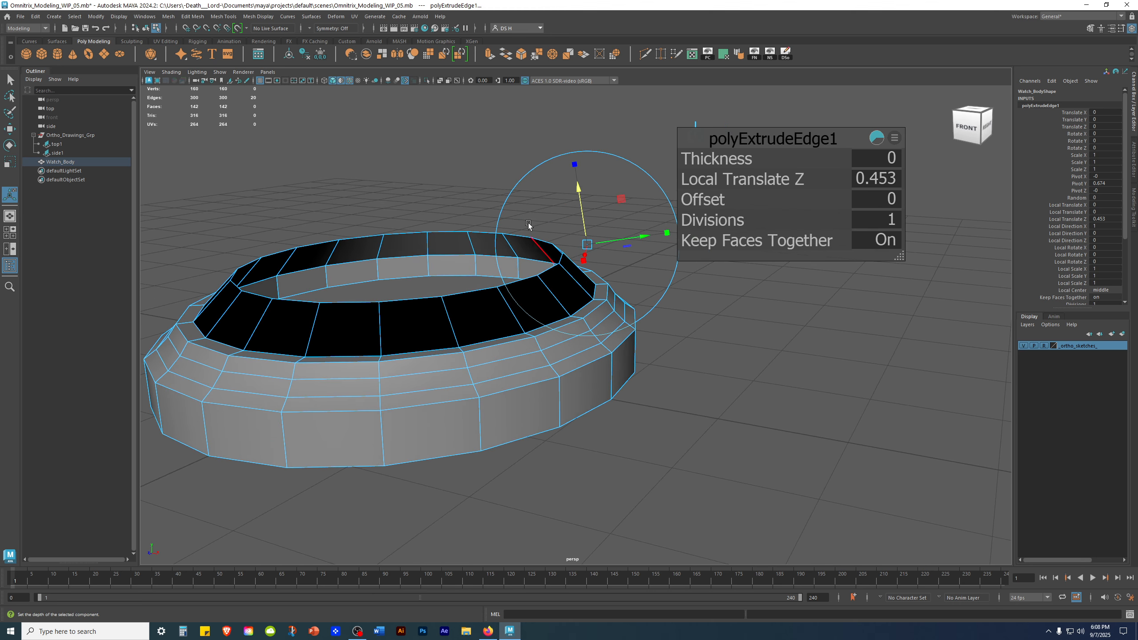
# Undo the local offset of the extruded rim edges.
pyautogui.hotkey('ctrl', 'z')
pyautogui.hotkey('ctrl', 'z')
pyautogui.hotkey('ctrl', 'z')
pyautogui.hotkey('ctrl', 'z')
pyautogui.hotkey('ctrl', 'z')
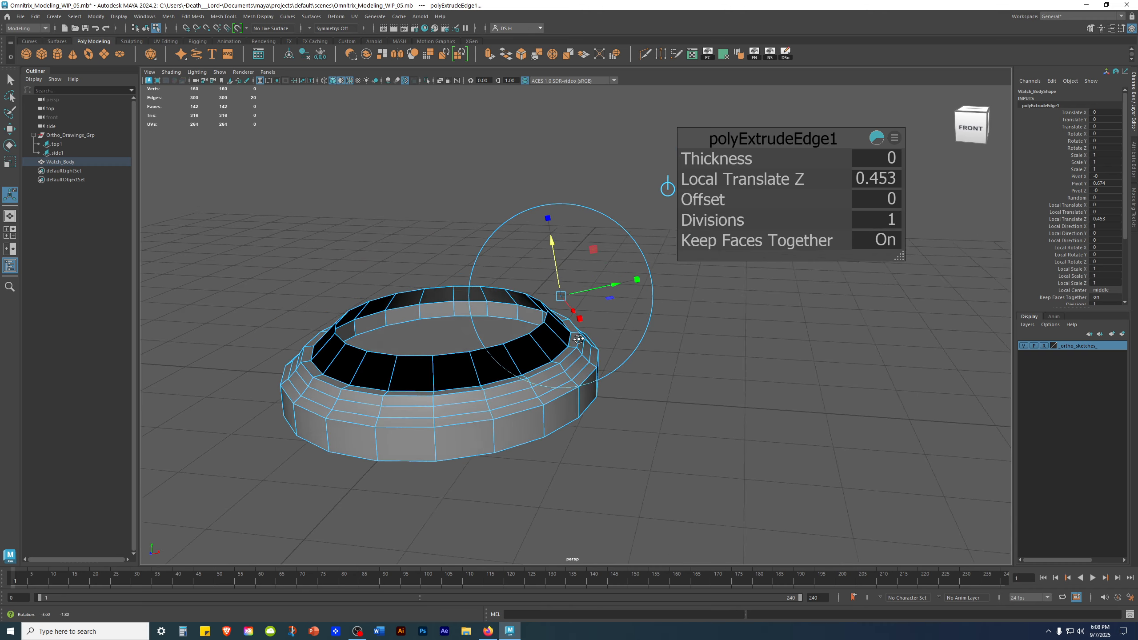
pyautogui.keyDown('alt'); pyautogui.moveTo(704, 406); pyautogui.dragTo(629, 376); pyautogui.keyUp('alt')
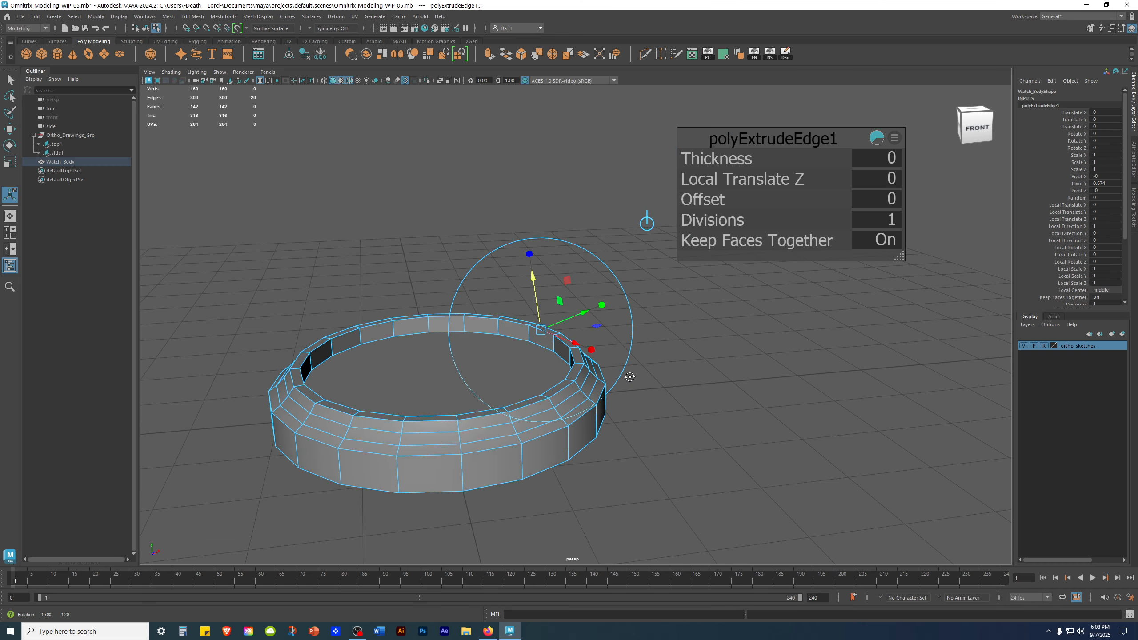
# Try raising the extruded rim edges straight up along the world axis with a Translate Y of 0.367, then undo it.
pyautogui.click(647, 224)
pyautogui.keyDown('alt'); pyautogui.moveTo(461, 315); pyautogui.dragTo(441, 261); pyautogui.keyUp('alt')
pyautogui.keyDown('alt'); pyautogui.moveTo(523, 287); pyautogui.dragTo(487, 300); pyautogui.keyUp('alt')
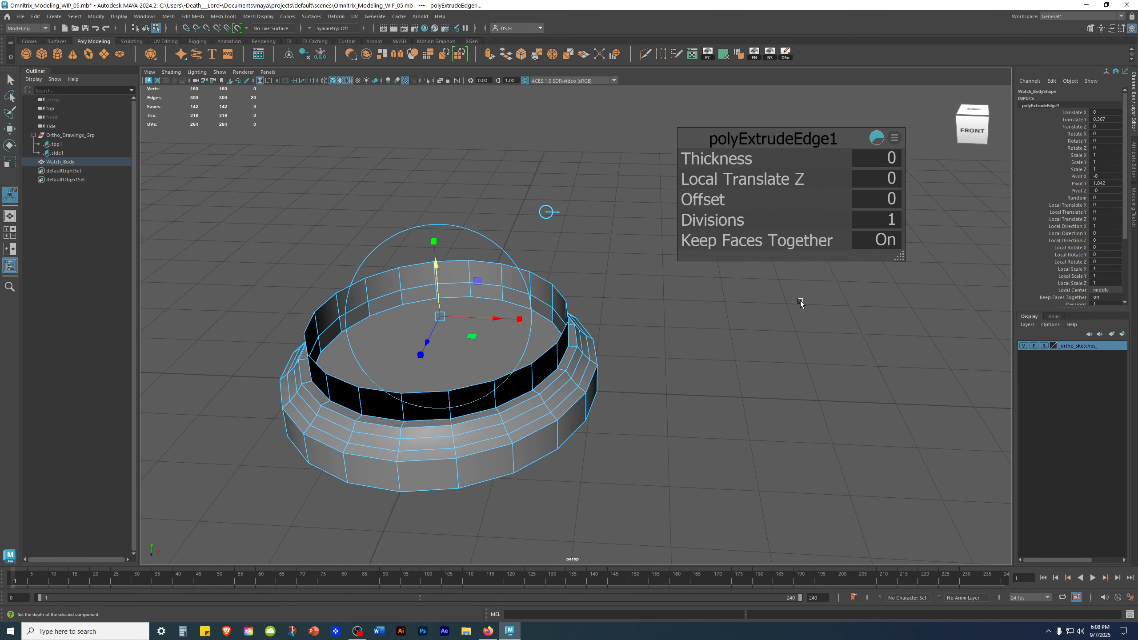
pyautogui.hotkey('ctrl', 'z')
# Switch the extrusion back to local axes and offset the rim edges by Local Translate Z 0.297 and Local Translate Y -0.196.
pyautogui.click(548, 236)
pyautogui.keyDown('alt'); pyautogui.moveTo(556, 326); pyautogui.dragTo(591, 251); pyautogui.keyUp('alt')
pyautogui.keyDown('alt'); pyautogui.moveTo(672, 359); pyautogui.dragTo(558, 262); pyautogui.keyUp('alt')
pyautogui.keyDown('alt'); pyautogui.moveTo(513, 328); pyautogui.dragTo(564, 375); pyautogui.keyUp('alt')
pyautogui.moveTo(598, 279); pyautogui.dragTo(586, 284)
pyautogui.keyDown('alt'); pyautogui.moveTo(566, 322); pyautogui.dragTo(553, 279); pyautogui.keyUp('alt')
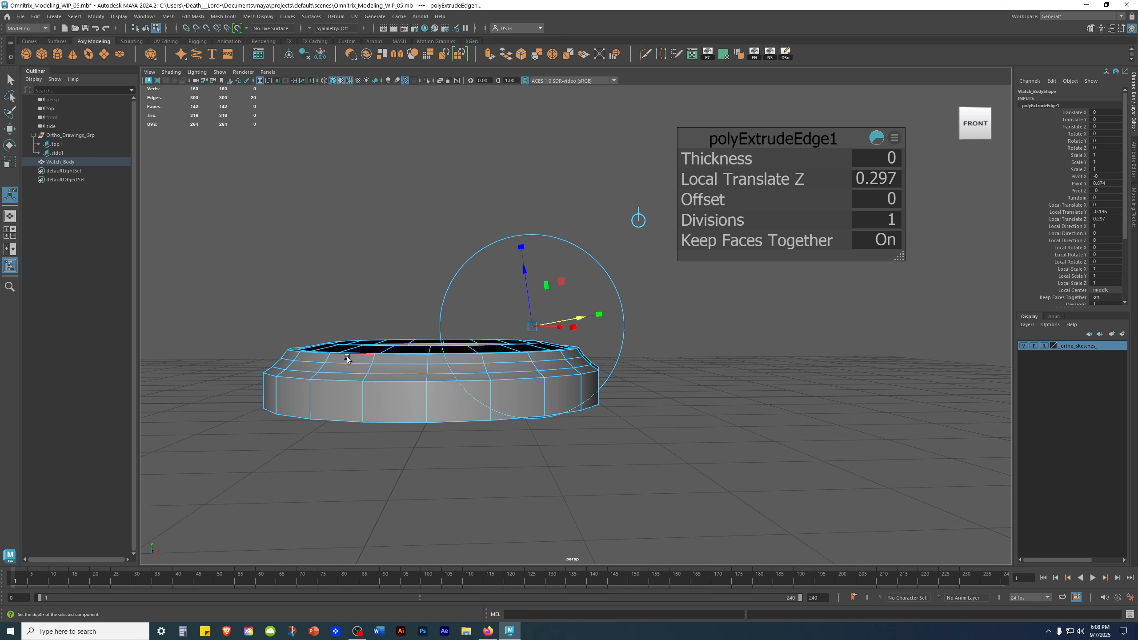
# Undo the Local Translate Y offset of the extruded rim edges, raise them to Local Translate Z 0.346 and clear the selection.
pyautogui.hotkey('ctrl', 'z')
pyautogui.keyDown('alt'); pyautogui.moveTo(754, 350); pyautogui.dragTo(781, 394); pyautogui.keyUp('alt')
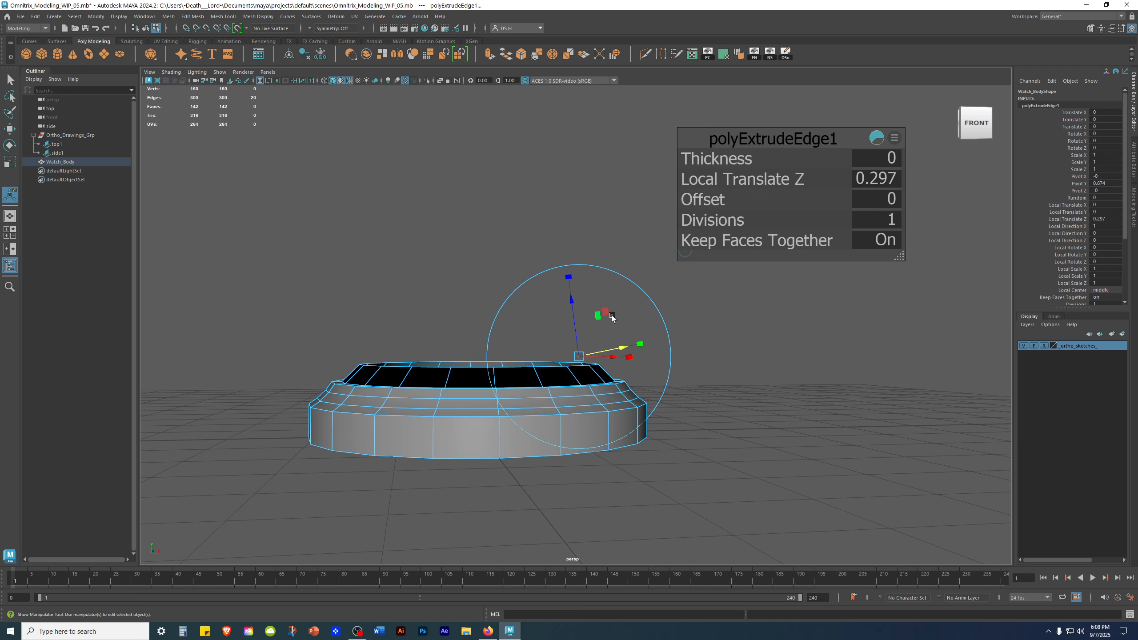
pyautogui.moveTo(572, 300); pyautogui.dragTo(574, 297)
pyautogui.keyDown('alt'); pyautogui.moveTo(653, 354); pyautogui.dragTo(680, 369); pyautogui.keyUp('alt')
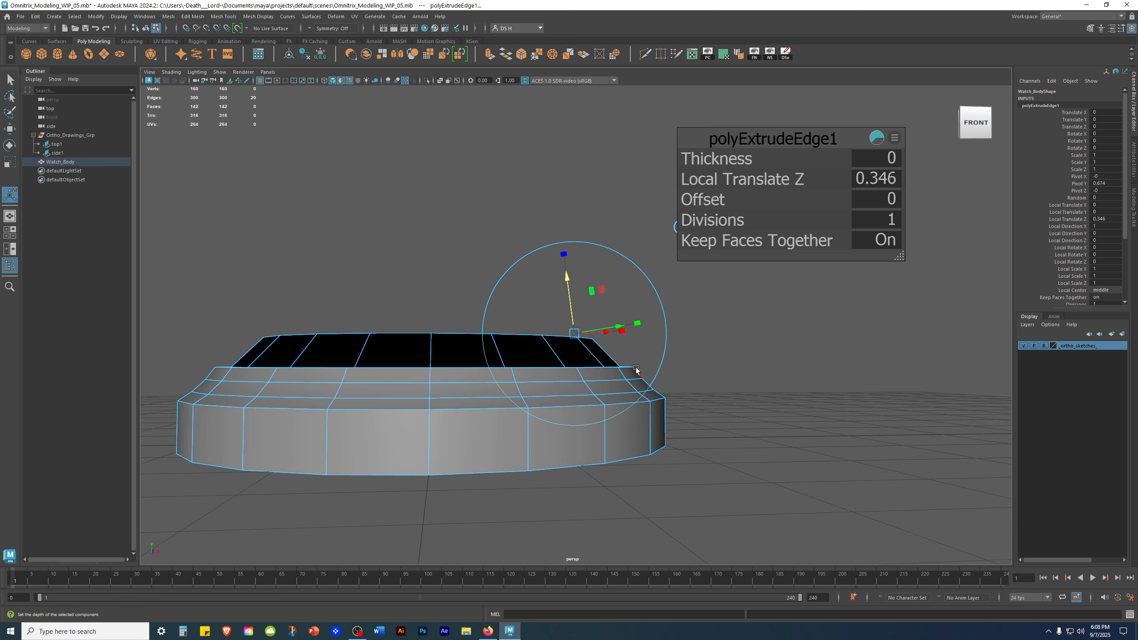
pyautogui.keyDown('alt'); pyautogui.moveTo(713, 371); pyautogui.dragTo(638, 356); pyautogui.keyUp('alt')
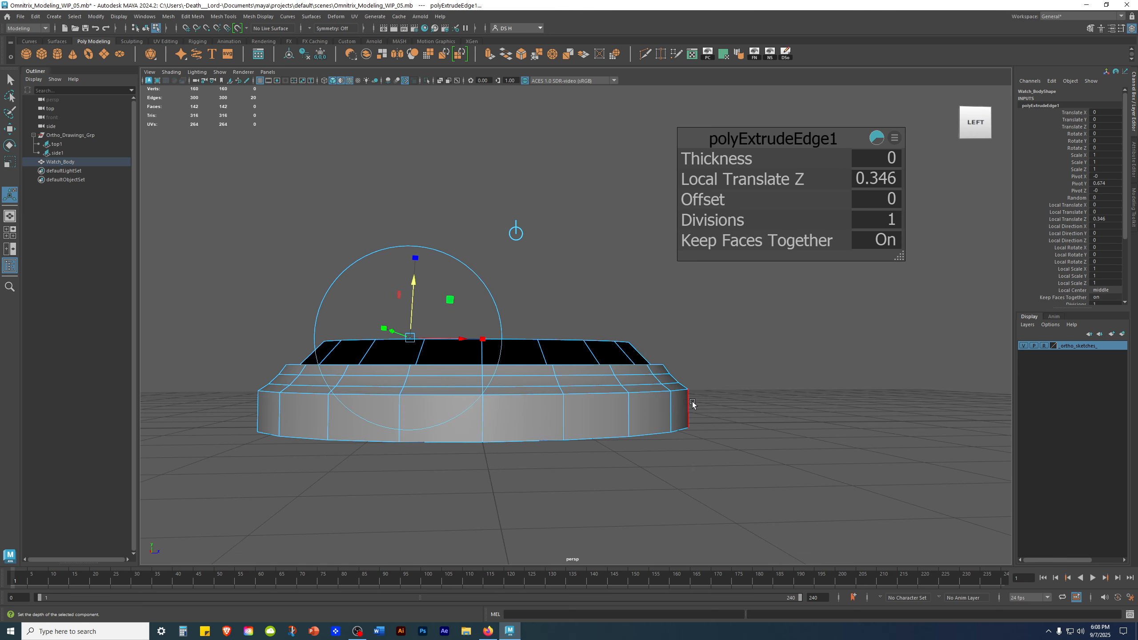
pyautogui.keyDown('alt'); pyautogui.moveTo(795, 377); pyautogui.dragTo(713, 419); pyautogui.keyUp('alt')
pyautogui.press('w')
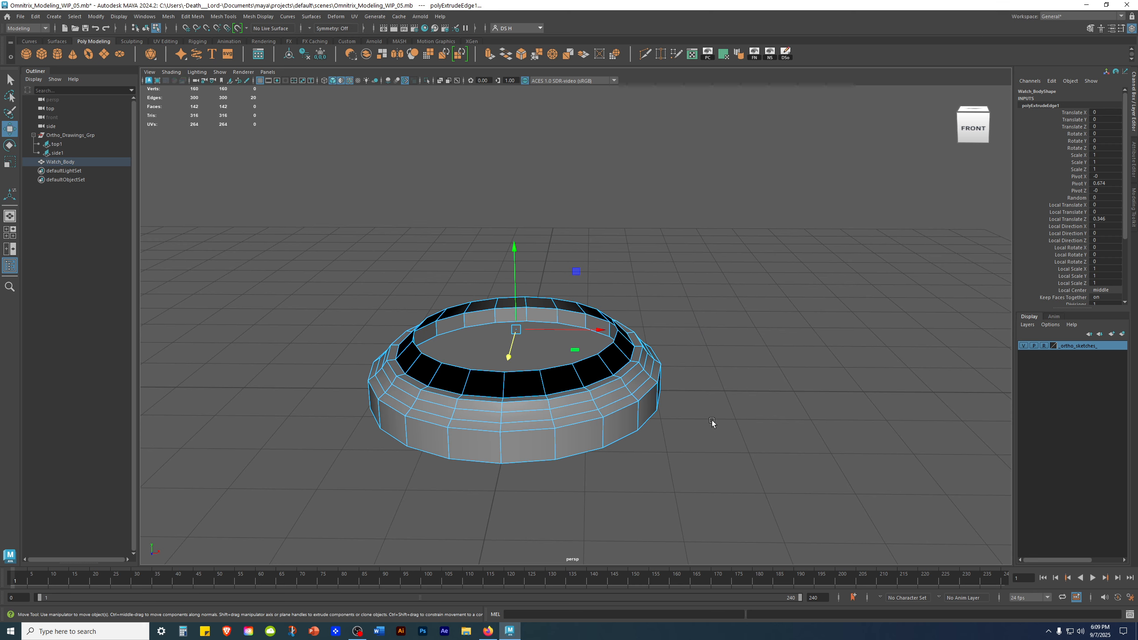
pyautogui.click(714, 421)
pyautogui.keyDown('alt'); pyautogui.moveTo(717, 418); pyautogui.dragTo(561, 404); pyautogui.keyUp('alt')
pyautogui.rightClick(622, 345)
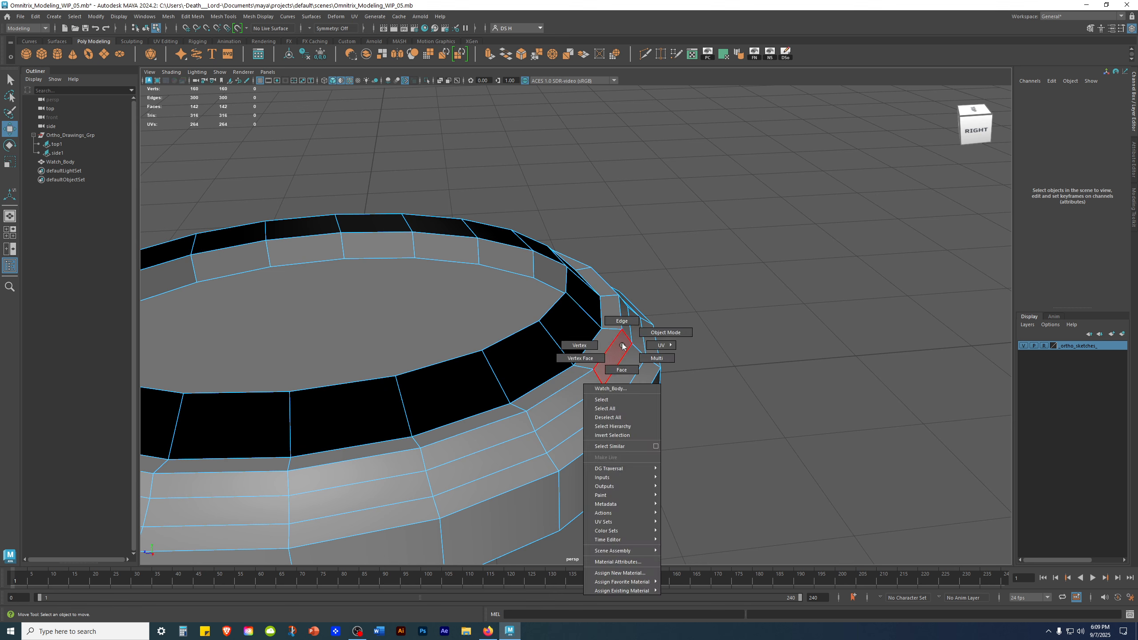
pyautogui.click(621, 368)
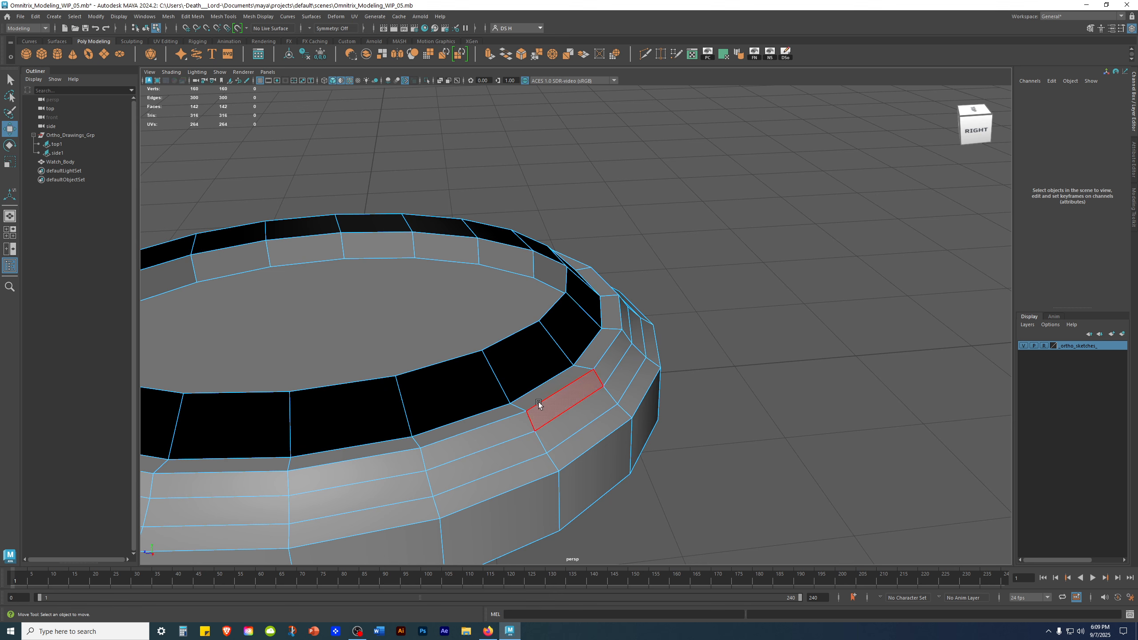
pyautogui.click(555, 380)
pyautogui.keyDown('shift'); pyautogui.click(612, 418); pyautogui.keyUp('shift')
pyautogui.press('q')
pyautogui.keyDown('alt'); pyautogui.moveTo(611, 418); pyautogui.dragTo(638, 393); pyautogui.keyUp('alt')
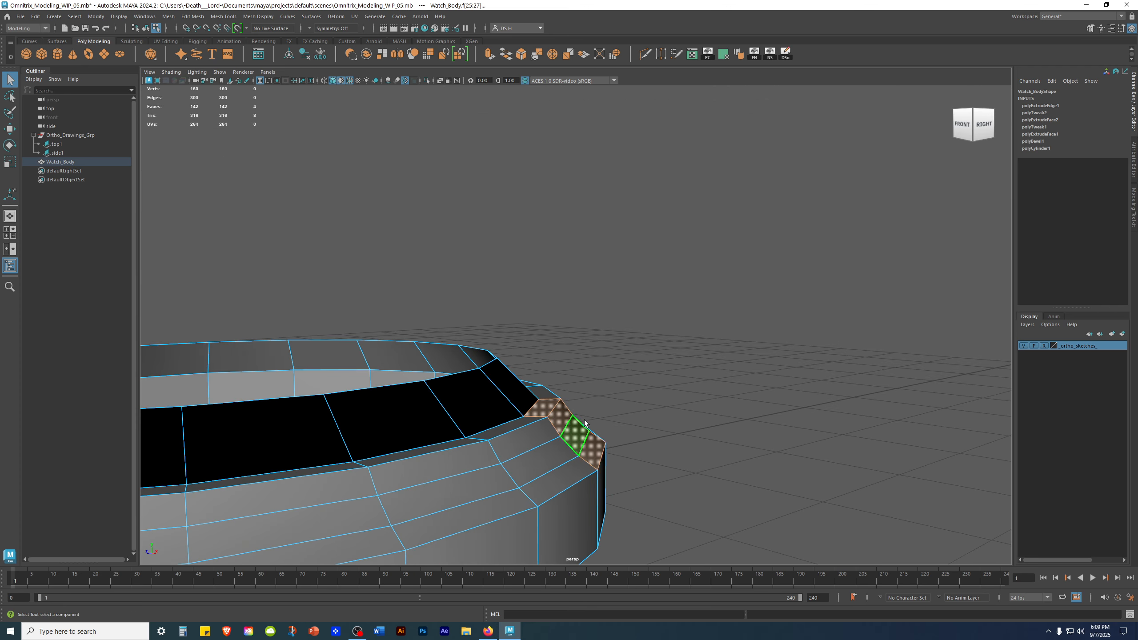
pyautogui.keyDown('alt'); pyautogui.moveTo(578, 430); pyautogui.dragTo(756, 475); pyautogui.keyUp('alt')
pyautogui.click(757, 475)
pyautogui.keyDown('alt'); pyautogui.moveTo(564, 356); pyautogui.dragTo(485, 447); pyautogui.keyUp('alt')
pyautogui.click(513, 366)
pyautogui.click(566, 335)
pyautogui.keyDown('alt'); pyautogui.moveTo(566, 335); pyautogui.dragTo(515, 437); pyautogui.keyUp('alt')
pyautogui.keyDown('alt'); pyautogui.moveTo(607, 446); pyautogui.dragTo(569, 359); pyautogui.keyUp('alt')
pyautogui.scroll(-3, 568, 358)
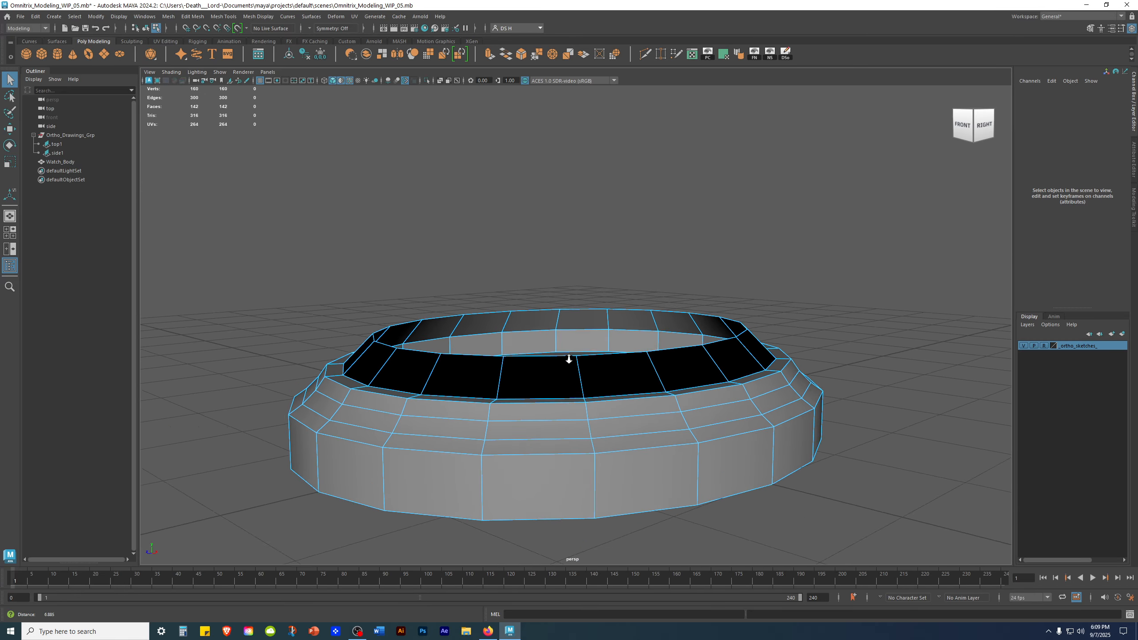
# Select the whole ring of extruded rim faces in the side view and display it as wireframe in the perspective view.
pyautogui.press('space')
pyautogui.press('space')
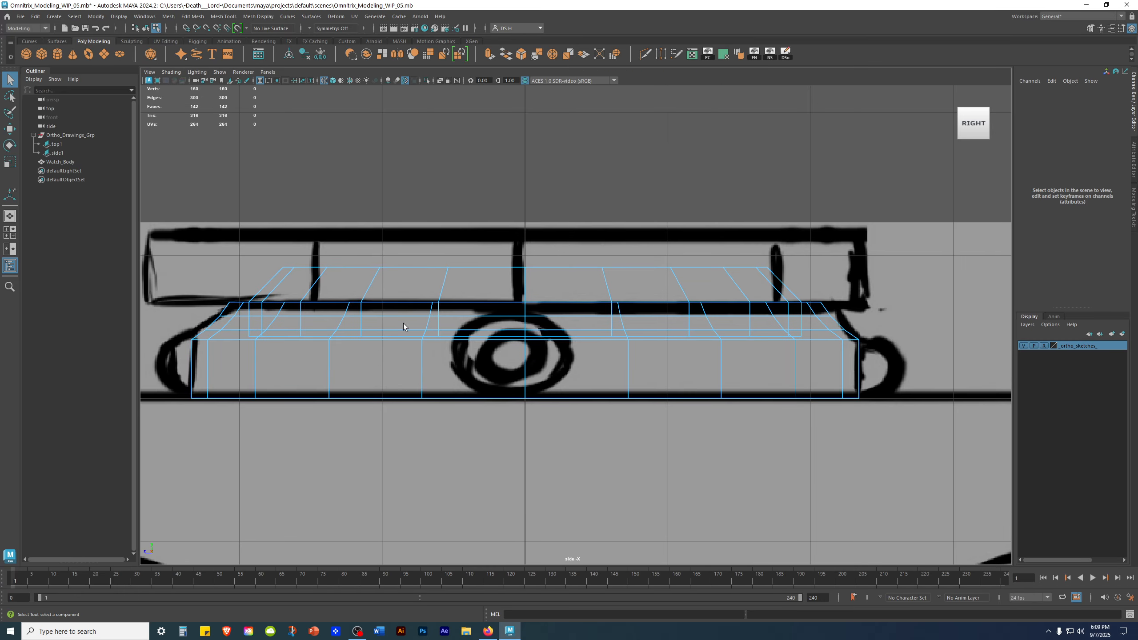
pyautogui.rightClick(367, 285)
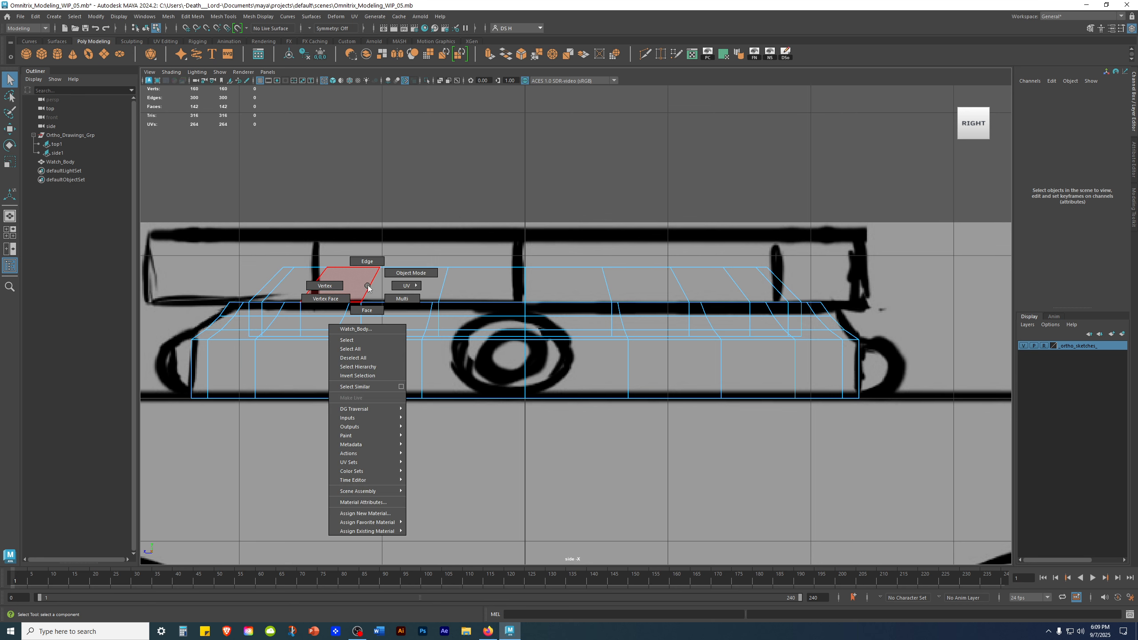
pyautogui.click(369, 310)
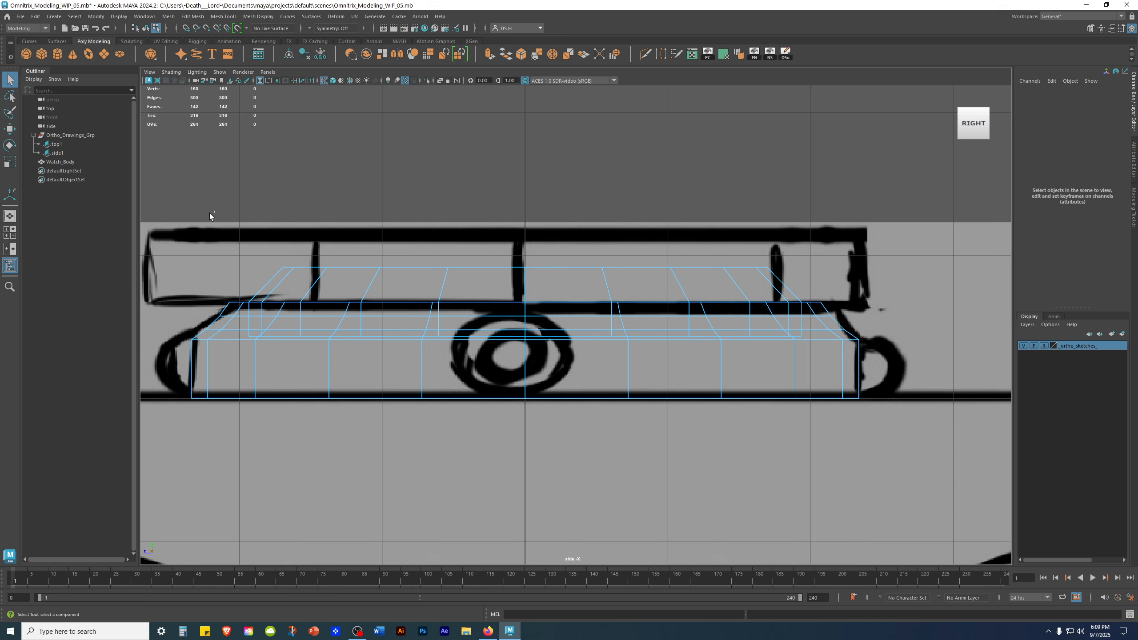
pyautogui.moveTo(213, 224); pyautogui.dragTo(869, 296)
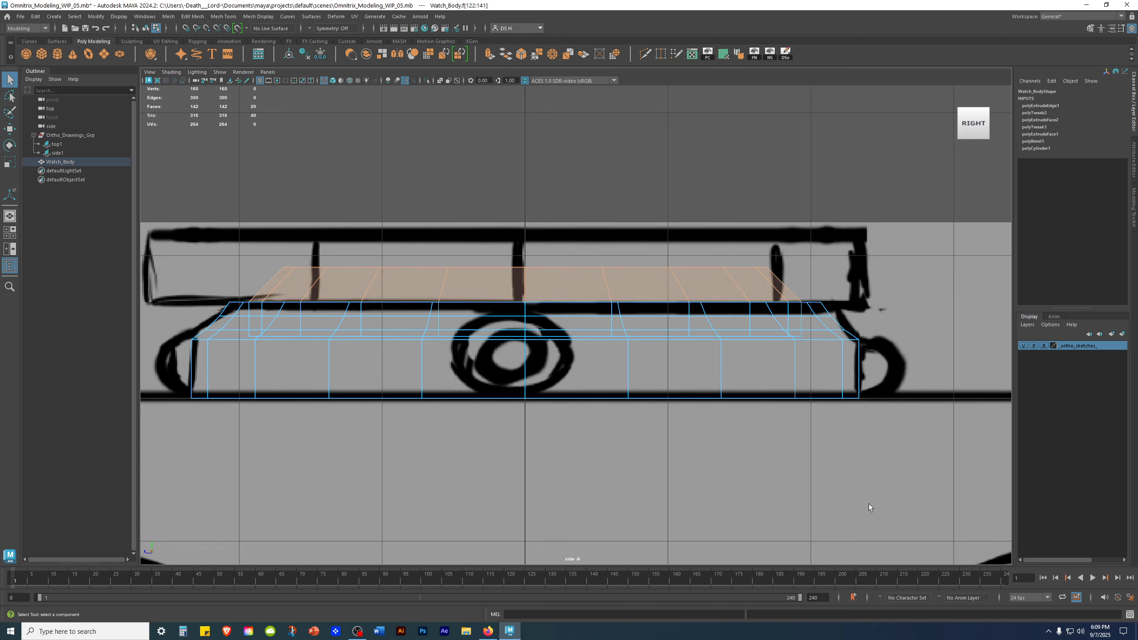
pyautogui.press('space')
pyautogui.press('space')
pyautogui.moveTo(585, 280)
pyautogui.keyDown('alt'); pyautogui.mouseDown()
pyautogui.moveTo(691, 312)
pyautogui.moveTo(589, 250)
pyautogui.moveTo(635, 318)
pyautogui.mouseUp(); pyautogui.keyUp('alt')
pyautogui.keyDown('alt'); pyautogui.moveTo(635, 317); pyautogui.dragTo(445, 279, button='right'); pyautogui.keyUp('alt')
pyautogui.keyDown('alt'); pyautogui.moveTo(511, 234); pyautogui.dragTo(521, 245, button='middle'); pyautogui.keyUp('alt')
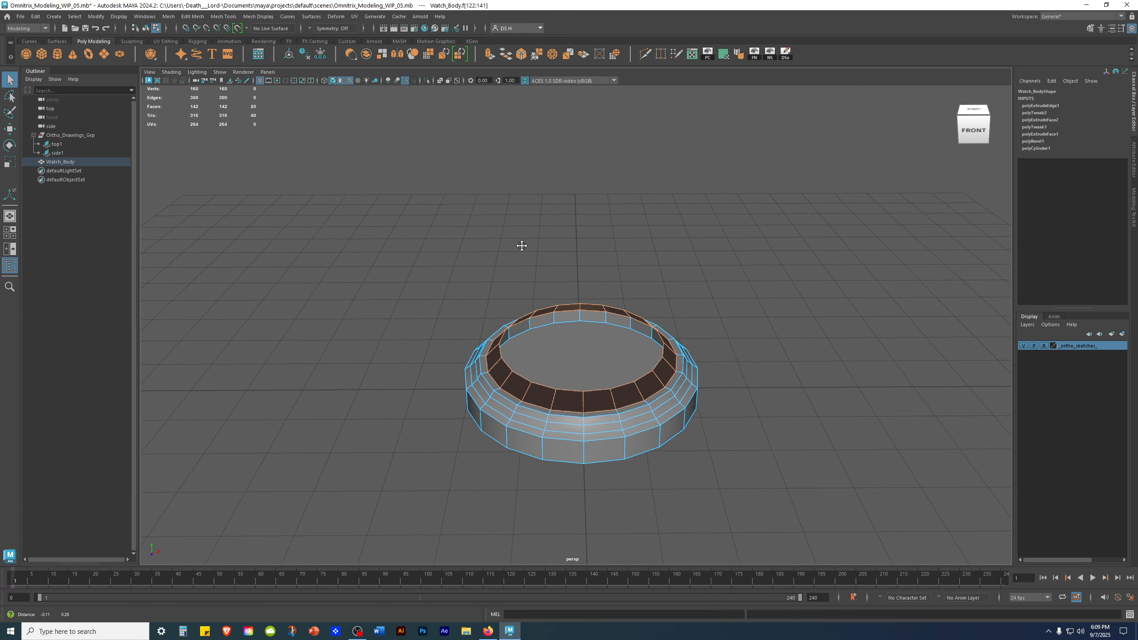
pyautogui.press('4')
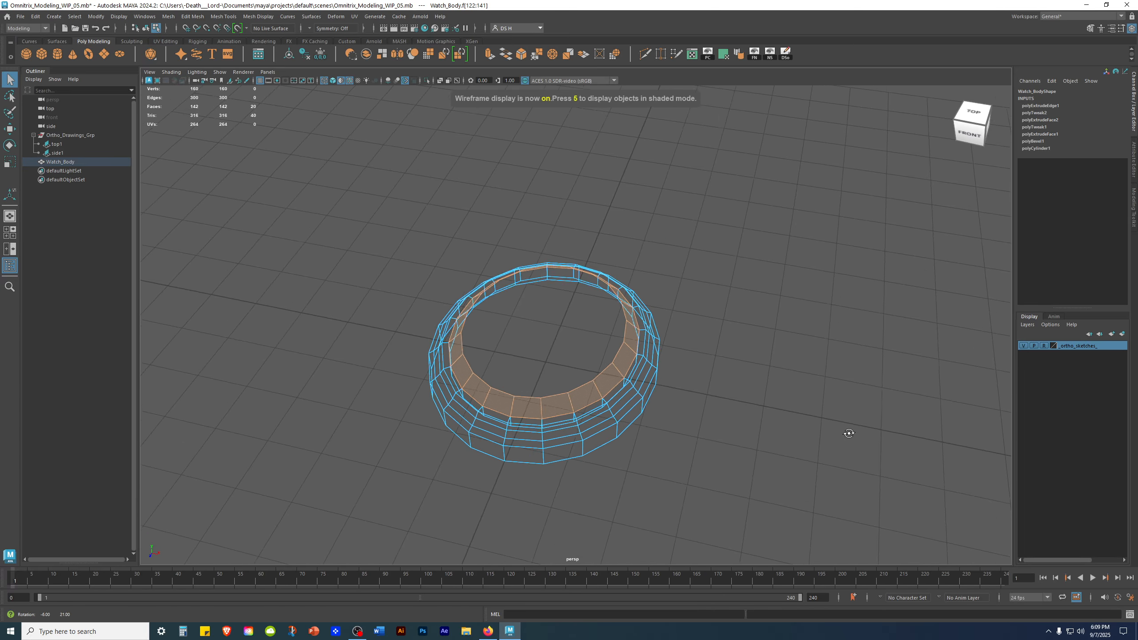
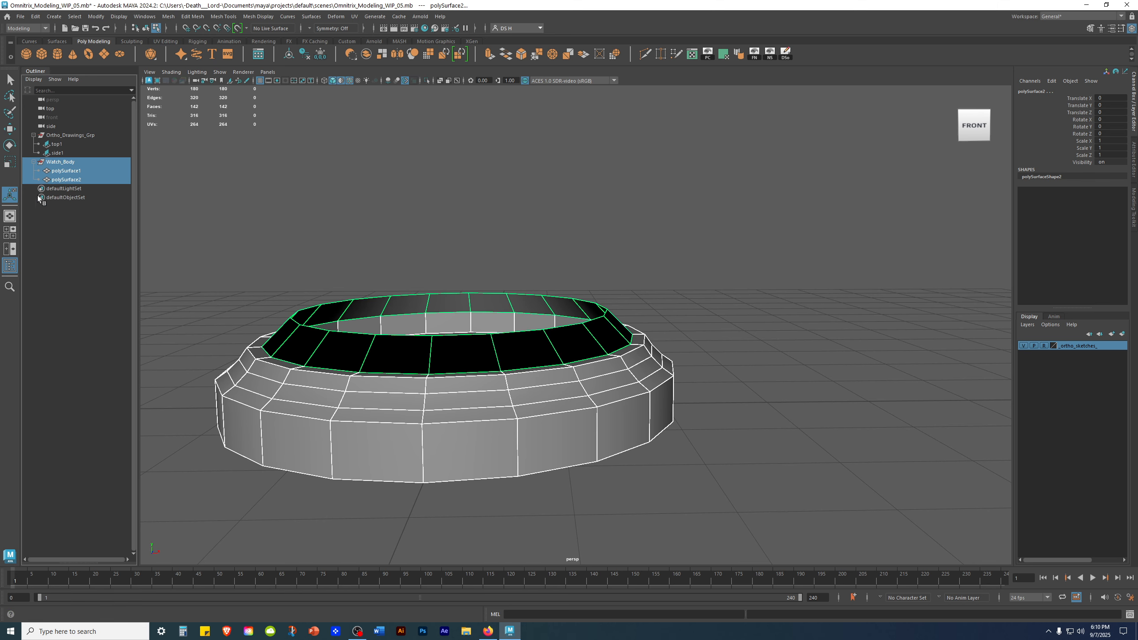
# Check the separated rim ring and the watch body by highlighting each piece in turn, and return to object mode.
pyautogui.keyDown('alt'); pyautogui.moveTo(619, 322); pyautogui.dragTo(780, 258, button='middle'); pyautogui.keyUp('alt')
pyautogui.click(780, 258)
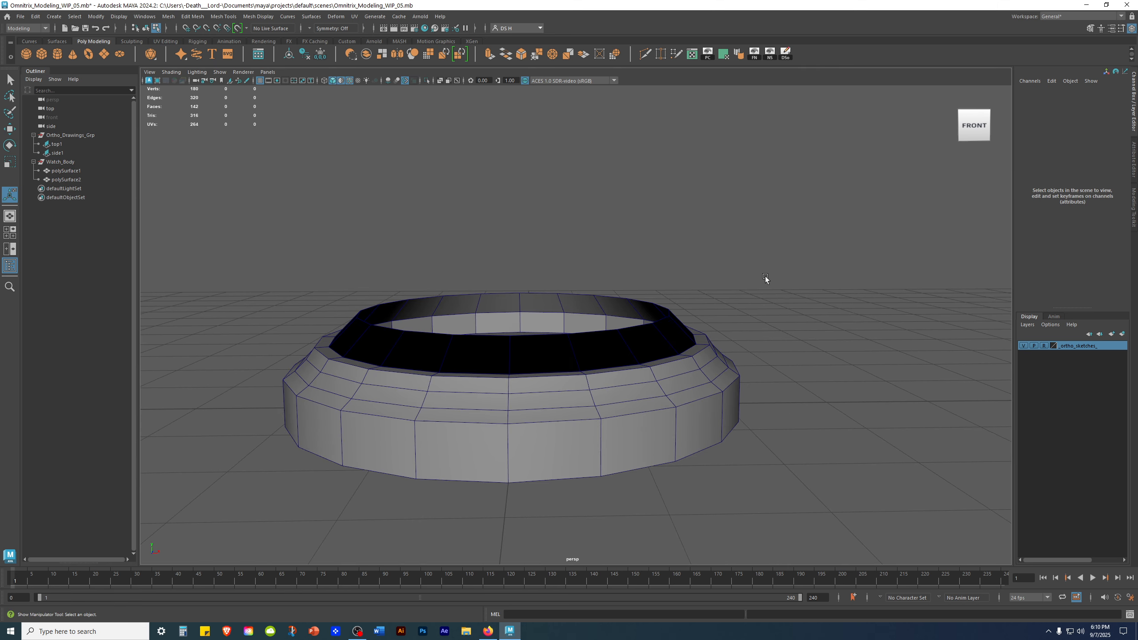
pyautogui.doubleClick(675, 327)
pyautogui.click(740, 382)
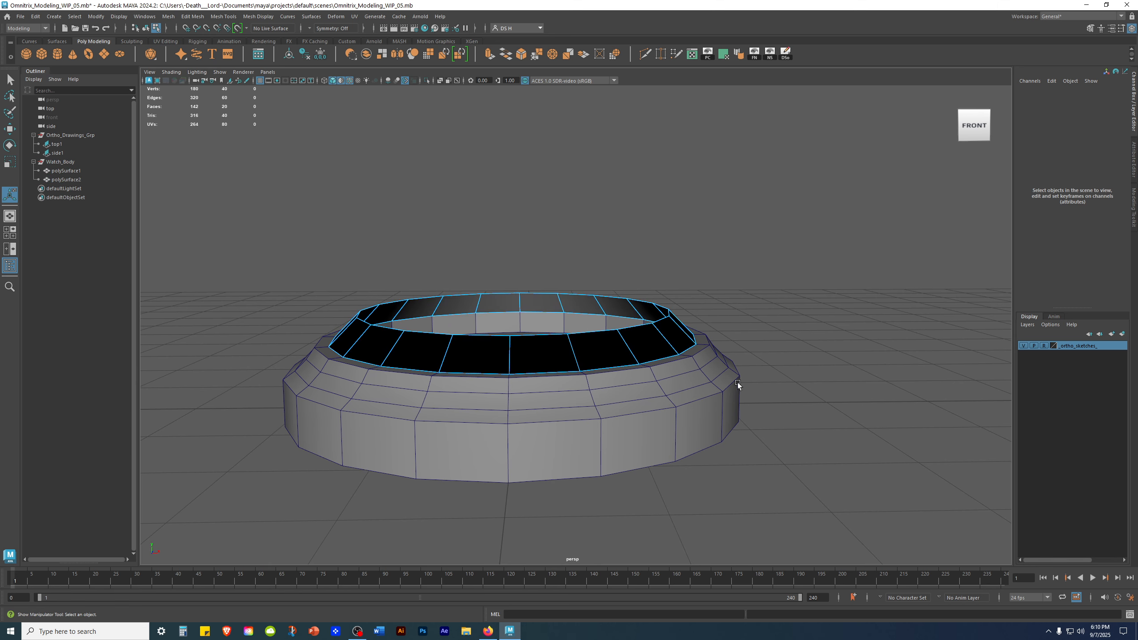
pyautogui.hotkey('ctrl', 'shift', 'i')
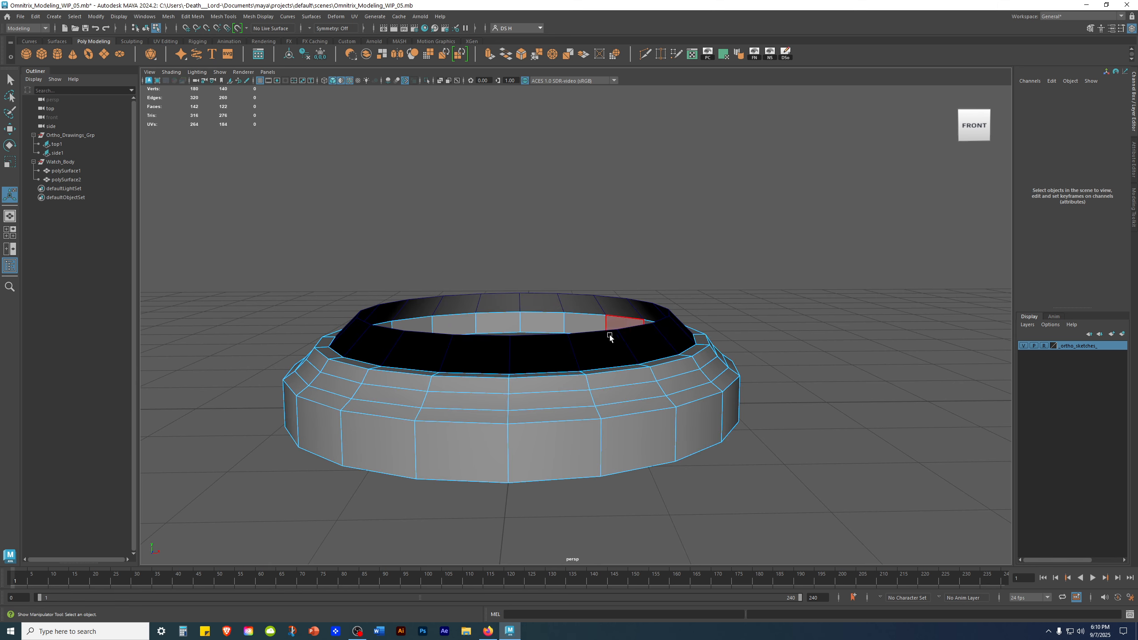
pyautogui.keyDown('alt'); pyautogui.moveTo(656, 331); pyautogui.dragTo(658, 434); pyautogui.keyUp('alt')
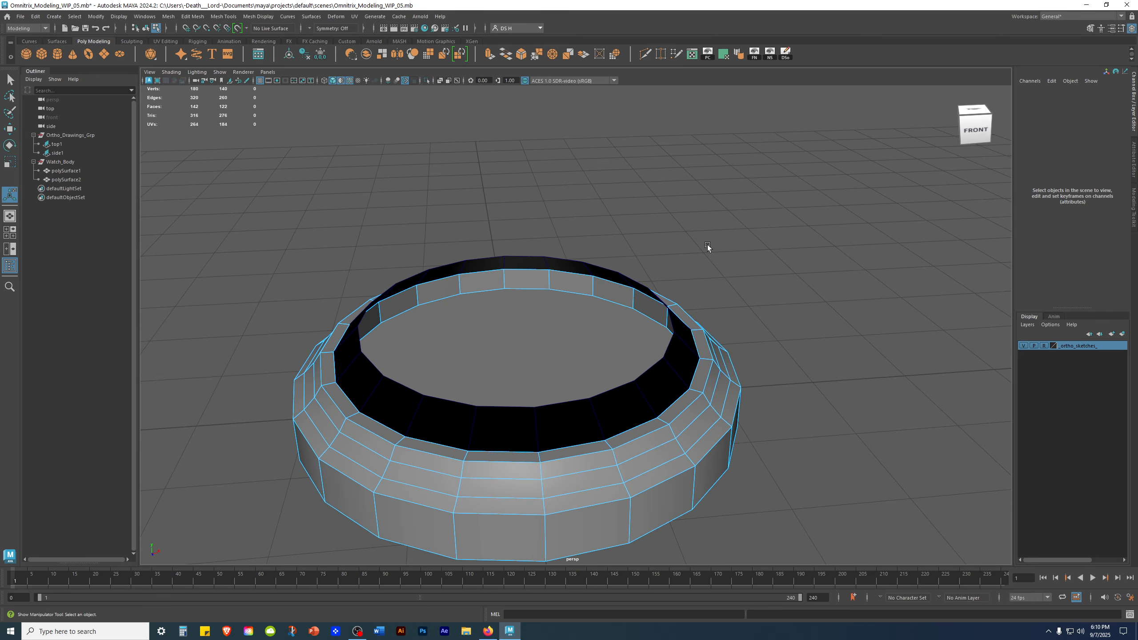
pyautogui.keyDown('alt'); pyautogui.moveTo(709, 250); pyautogui.dragTo(656, 234); pyautogui.keyUp('alt')
pyautogui.rightClick(666, 190)
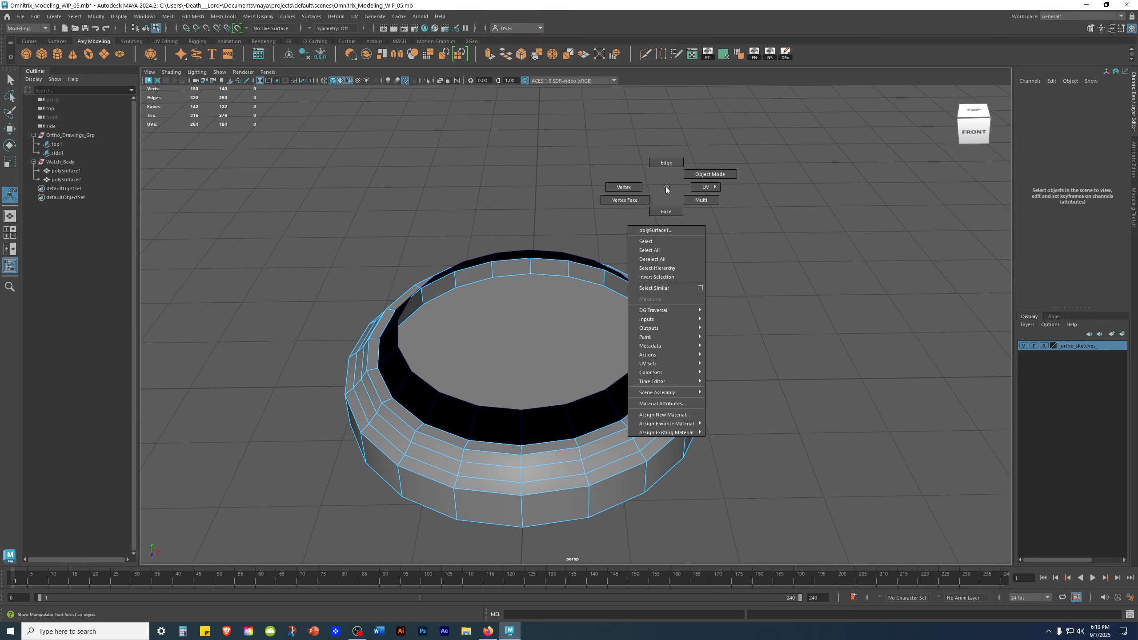
pyautogui.click(763, 127)
# Select the separated rim ring polySurface2 and rename it Watch Dome.
pyautogui.keyDown('alt'); pyautogui.moveTo(728, 305); pyautogui.dragTo(638, 343); pyautogui.keyUp('alt')
pyautogui.click(638, 346)
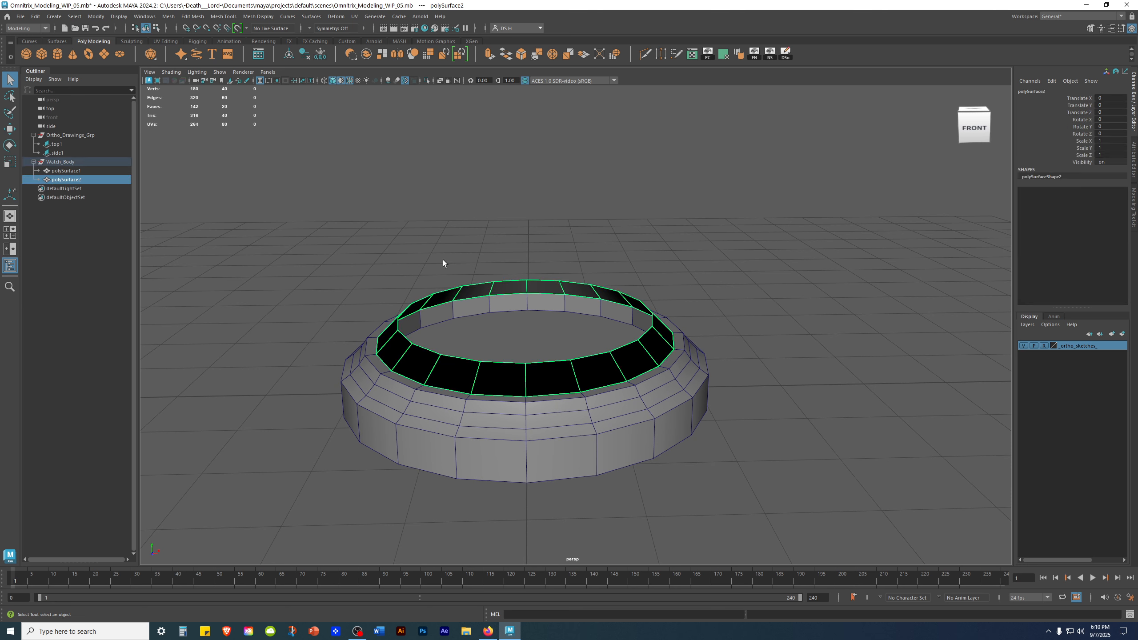
pyautogui.doubleClick(67, 179)
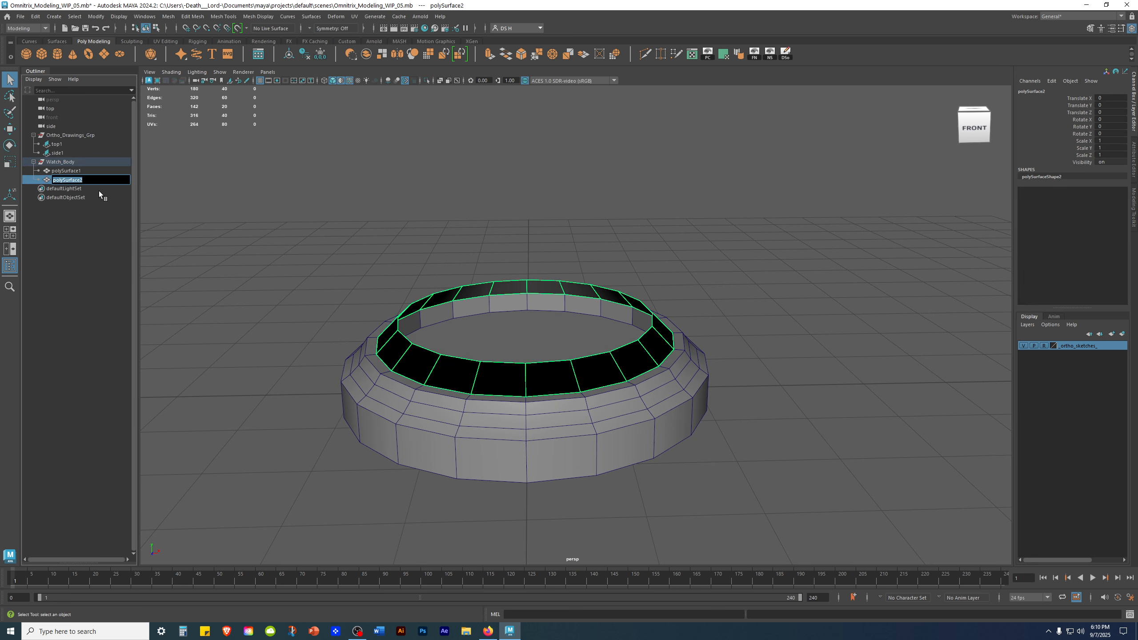
pyautogui.write('Watch Dome')
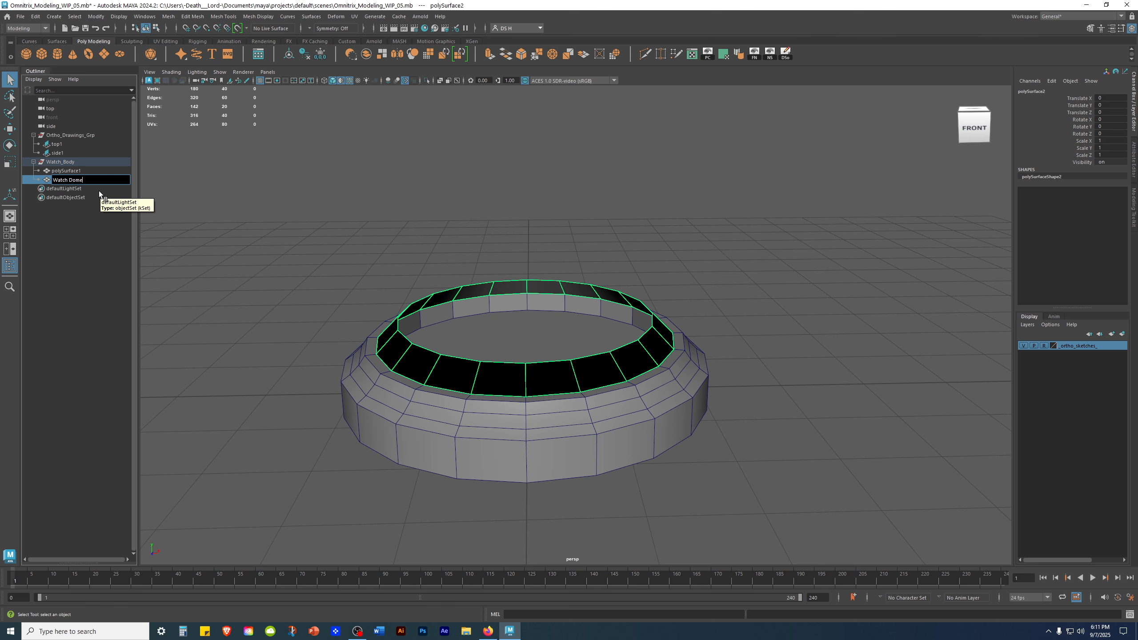
pyautogui.press('Return')
# Rename the body mesh polySurface1 as Watch_Body and clear the selection.
pyautogui.click(78, 171)
pyautogui.doubleClick(78, 171)
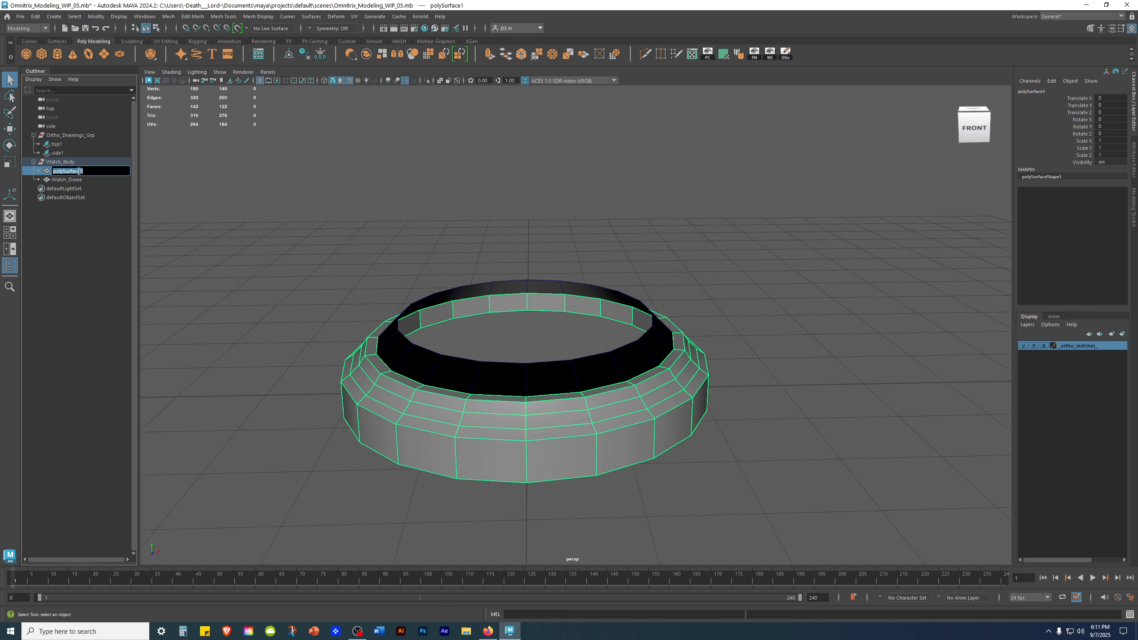
pyautogui.write('Watch_Body')
pyautogui.press('Return')
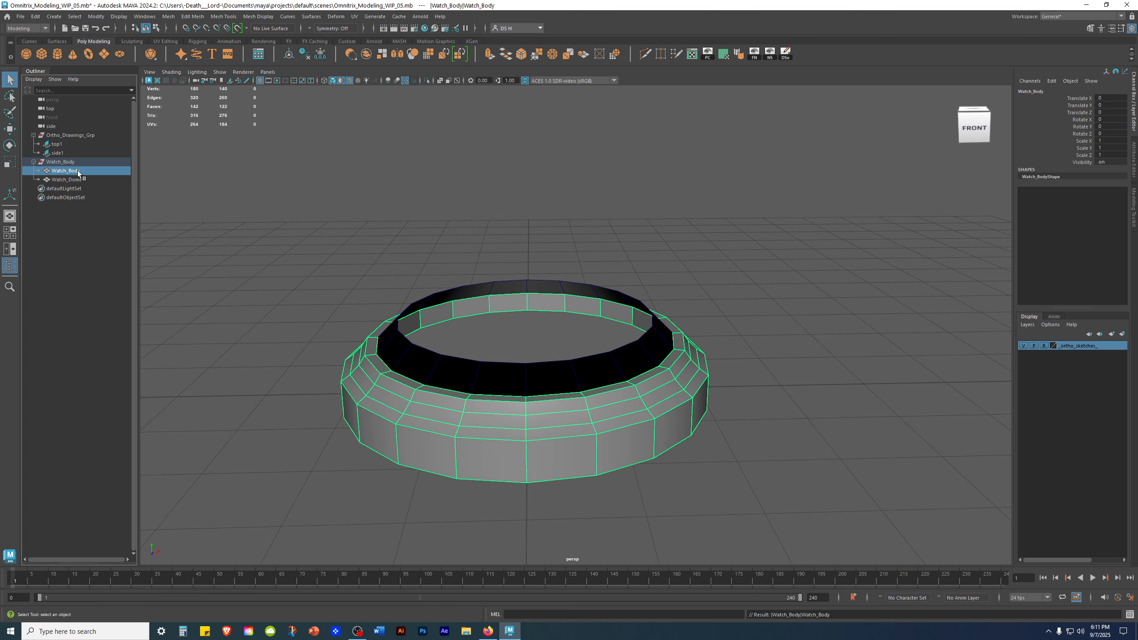
pyautogui.click(87, 289)
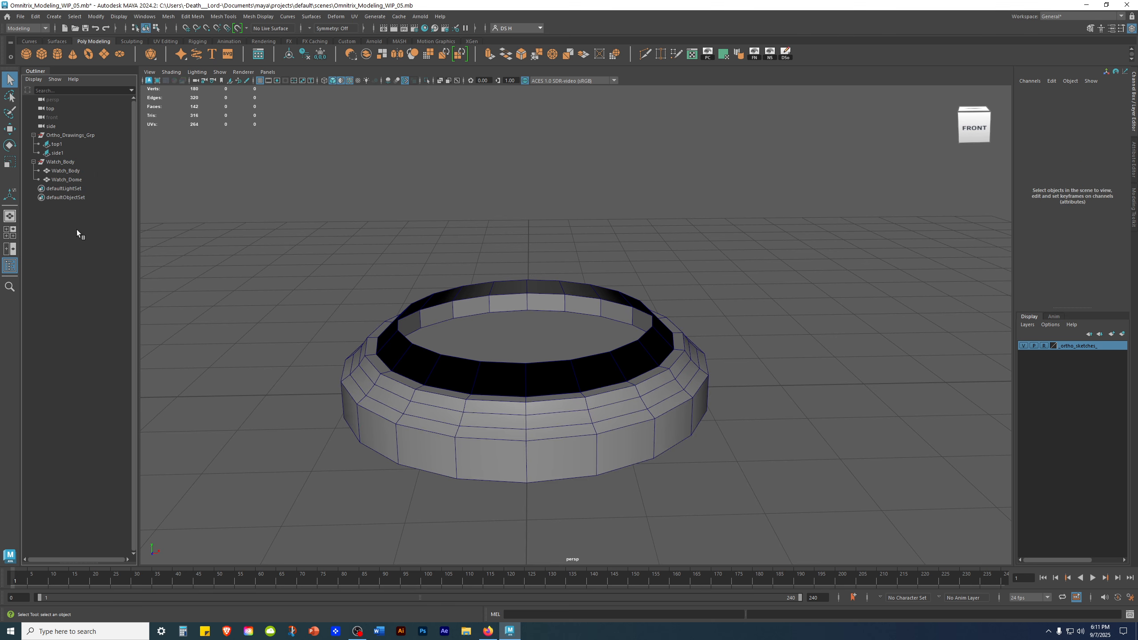
# Move the body and dome meshes out of the Watch_Body group to the top level of the scene hierarchy.
pyautogui.click(70, 173)
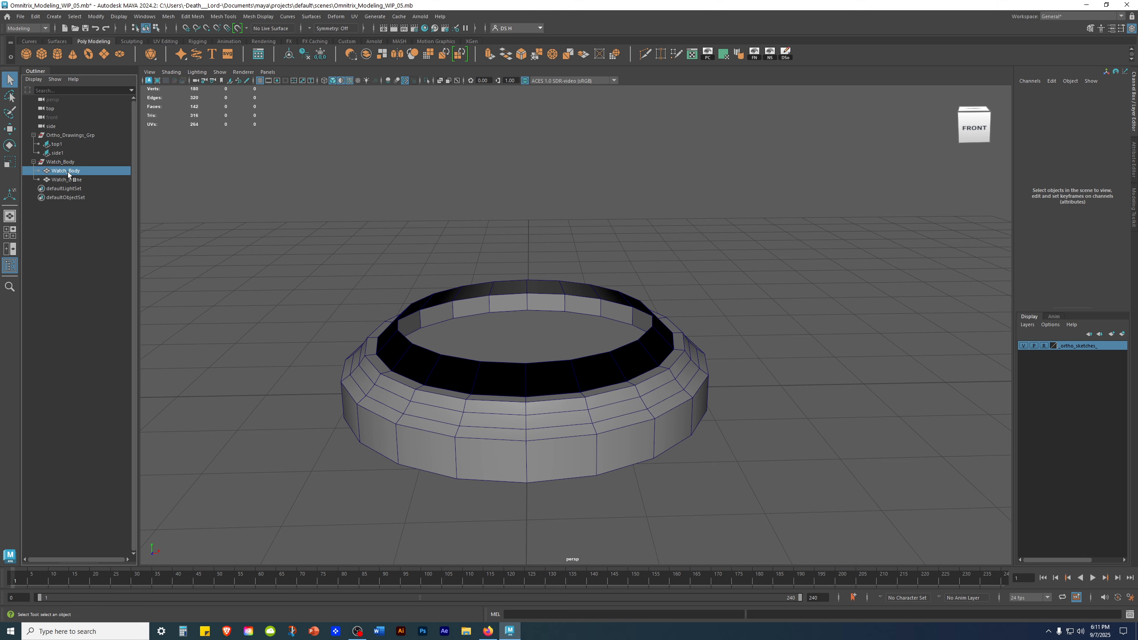
pyautogui.keyDown('shift'); pyautogui.click(68, 179); pyautogui.keyUp('shift')
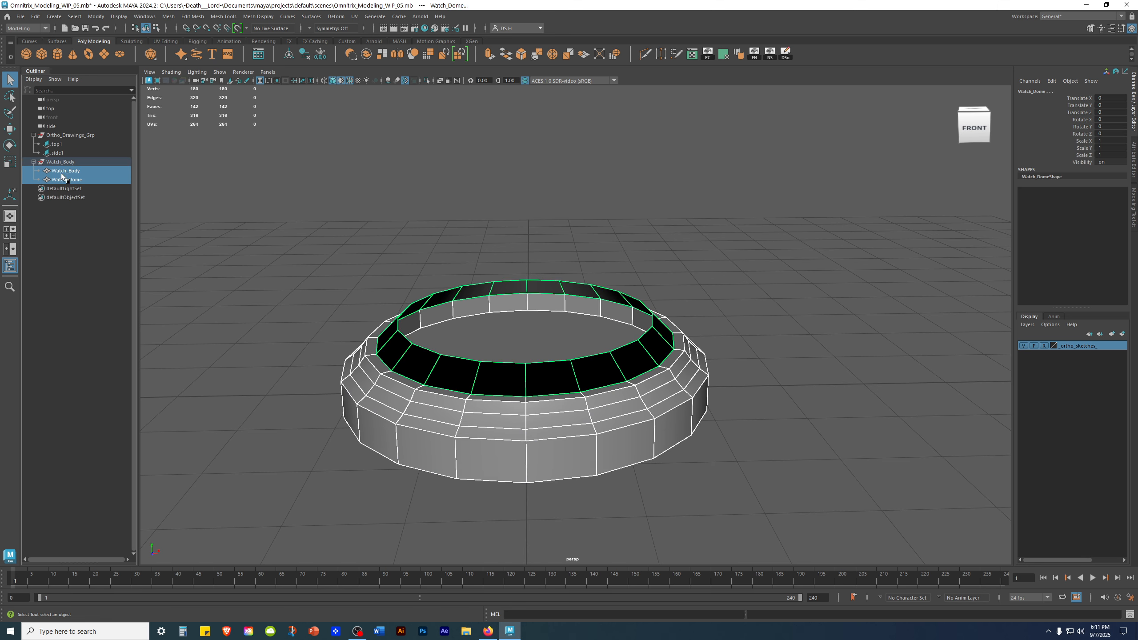
pyautogui.moveTo(46, 171); pyautogui.dragTo(79, 177)
pyautogui.moveTo(79, 177); pyautogui.dragTo(83, 286)
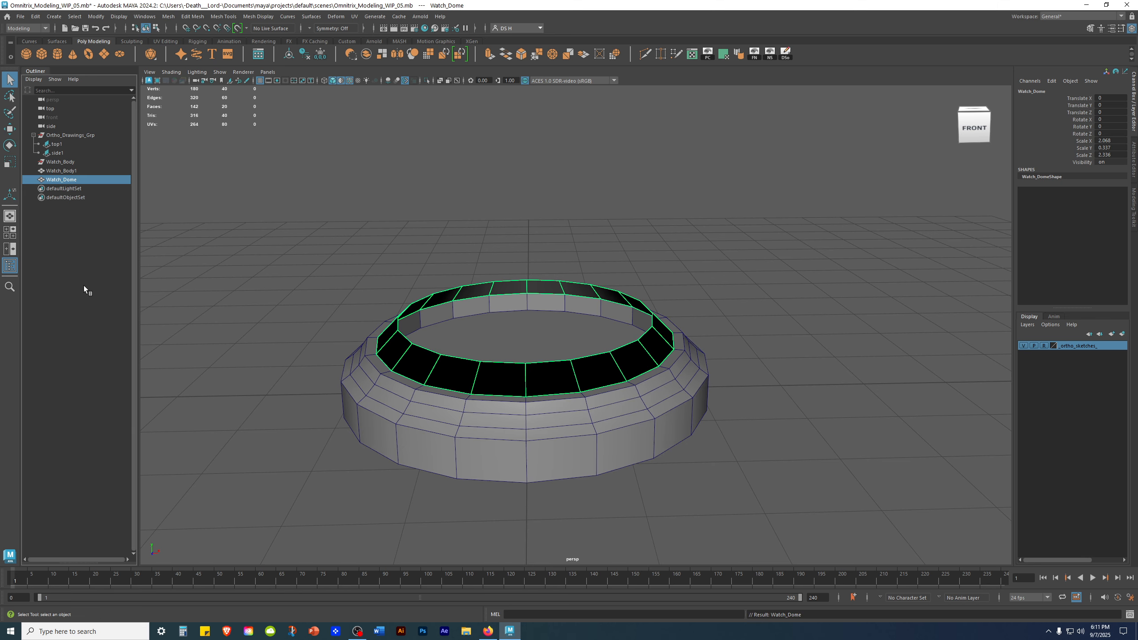
# Delete the empty Watch_Body group.
pyautogui.click(84, 285)
pyautogui.click(73, 162)
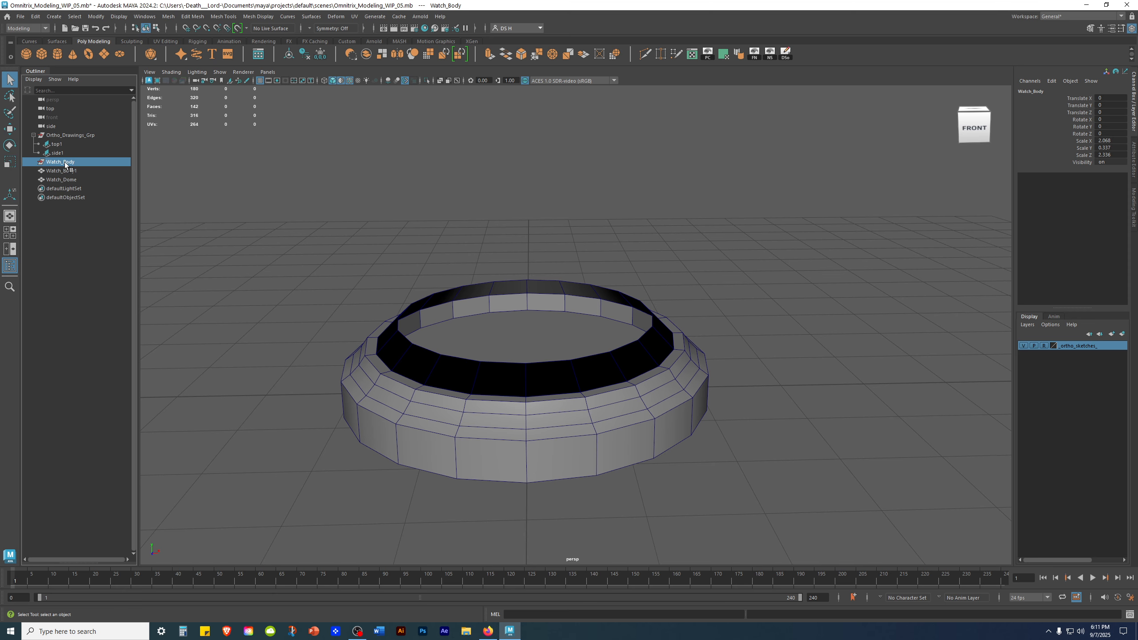
pyautogui.press('Delete')
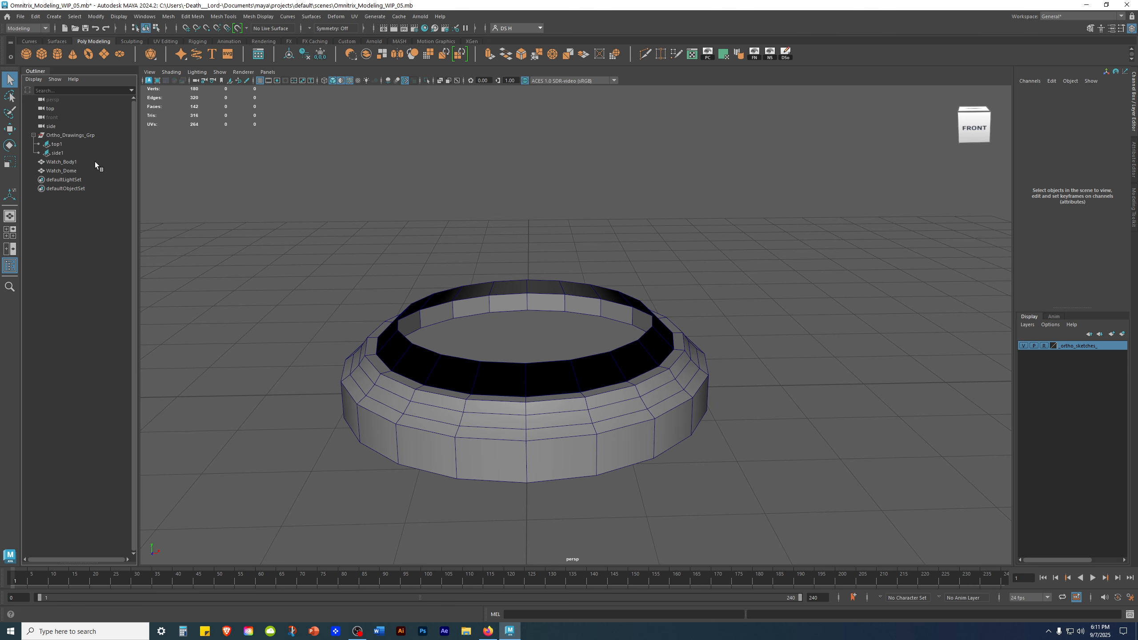
# Select the Watch_Dome ring and examine its dark faces inside and outside against the body mesh.
pyautogui.moveTo(521, 280); pyautogui.dragTo(854, 510)
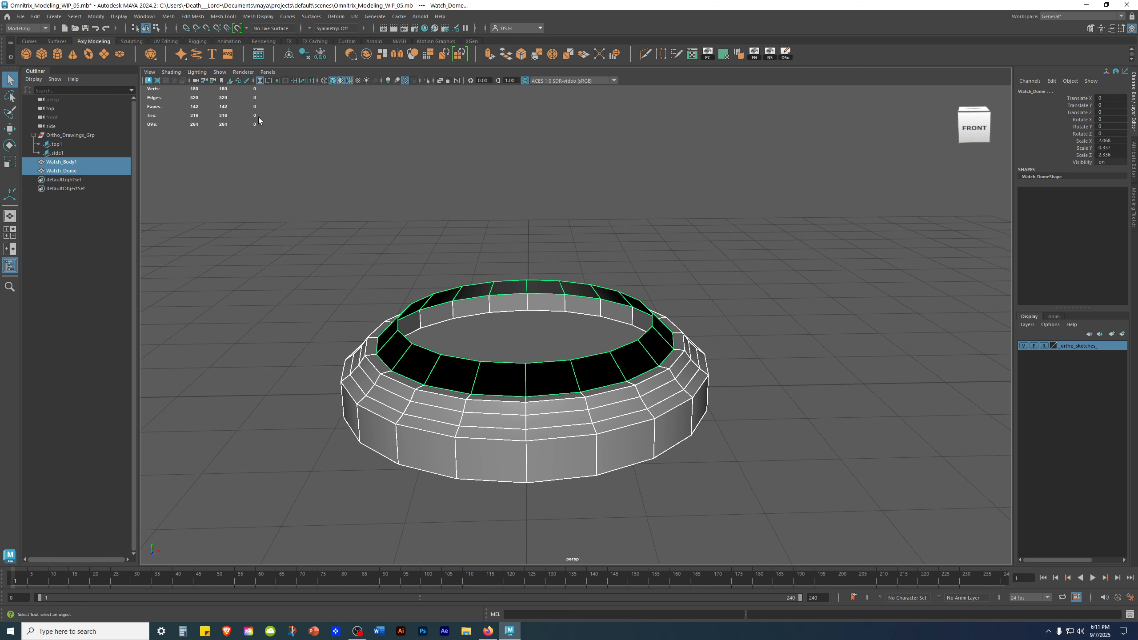
pyautogui.click(695, 310)
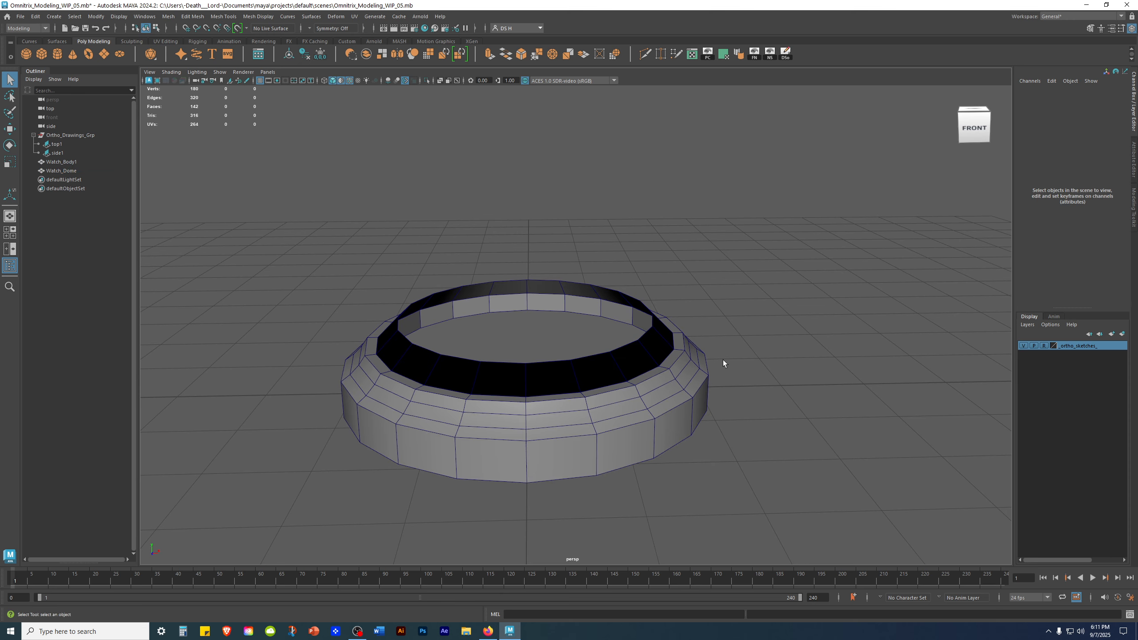
pyautogui.click(634, 365)
pyautogui.scroll(10, 634, 365)
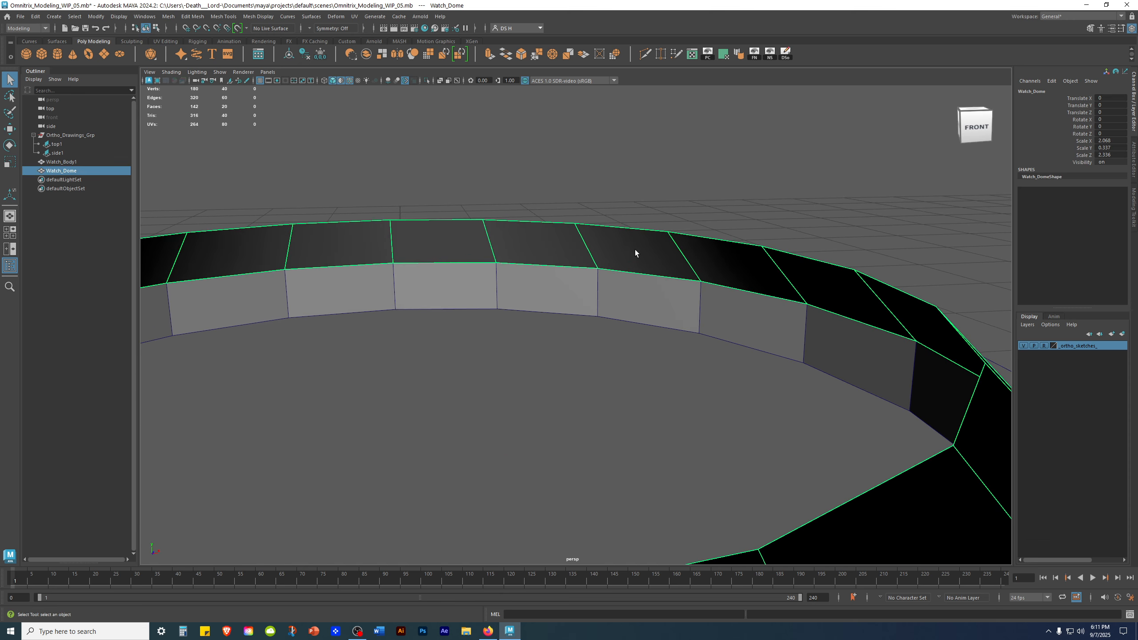
pyautogui.keyDown('alt'); pyautogui.moveTo(987, 283); pyautogui.dragTo(1008, 283, button='right'); pyautogui.keyUp('alt')
pyautogui.moveTo(631, 224)
pyautogui.keyDown('alt'); pyautogui.mouseDown()
pyautogui.moveTo(655, 201)
pyautogui.moveTo(643, 209)
pyautogui.mouseUp(); pyautogui.keyUp('alt')
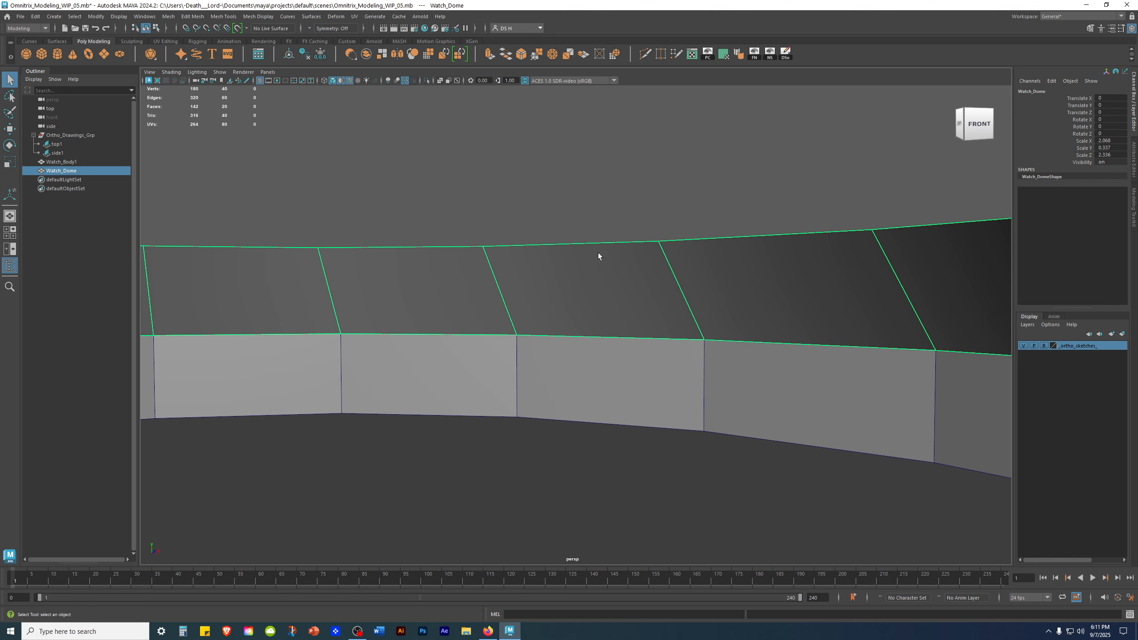
pyautogui.keyDown('alt'); pyautogui.moveTo(550, 275); pyautogui.dragTo(645, 296); pyautogui.keyUp('alt')
pyautogui.keyDown('alt'); pyautogui.moveTo(645, 295); pyautogui.dragTo(329, 309, button='right'); pyautogui.keyUp('alt')
pyautogui.keyDown('alt'); pyautogui.moveTo(414, 311); pyautogui.dragTo(393, 342); pyautogui.keyUp('alt')
pyautogui.keyDown('alt'); pyautogui.moveTo(468, 351); pyautogui.dragTo(347, 353, button='right'); pyautogui.keyUp('alt')
pyautogui.keyDown('alt'); pyautogui.moveTo(347, 352); pyautogui.dragTo(335, 380); pyautogui.keyUp('alt')
pyautogui.keyDown('alt'); pyautogui.moveTo(335, 380); pyautogui.dragTo(488, 182, button='middle'); pyautogui.keyUp('alt')
pyautogui.keyDown('alt'); pyautogui.moveTo(488, 182); pyautogui.dragTo(491, 175); pyautogui.keyUp('alt')
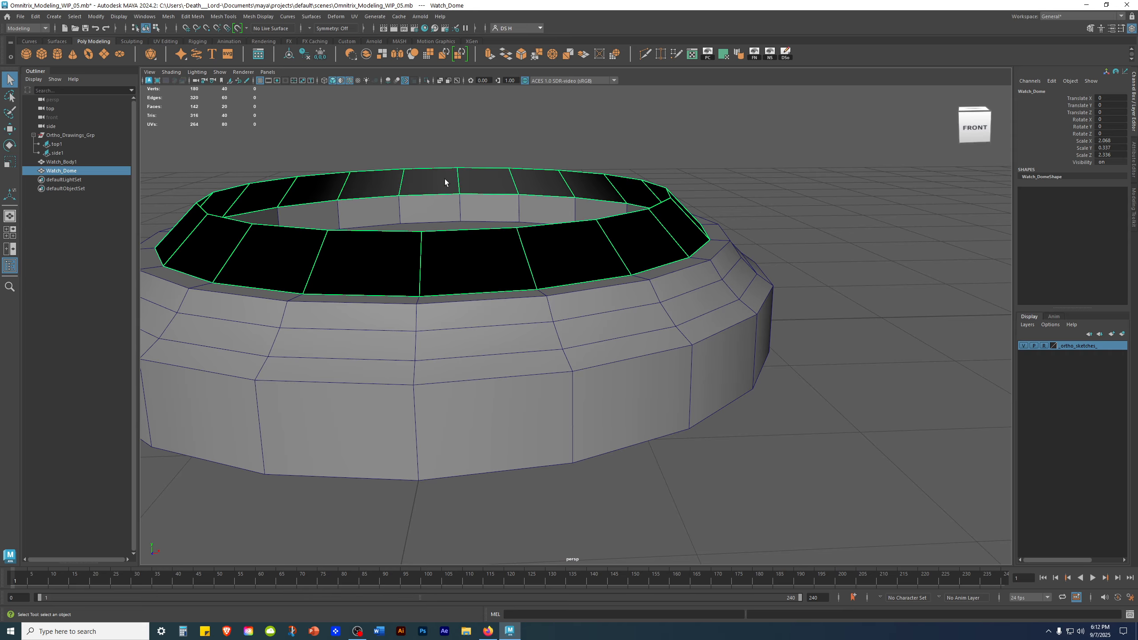
pyautogui.keyDown('alt'); pyautogui.moveTo(444, 182); pyautogui.dragTo(394, 242, button='right'); pyautogui.keyUp('alt')
pyautogui.keyDown('alt'); pyautogui.moveTo(394, 242); pyautogui.dragTo(629, 274); pyautogui.keyUp('alt')
pyautogui.press('w')
pyautogui.keyDown('alt'); pyautogui.moveTo(630, 275); pyautogui.dragTo(623, 354, button='right'); pyautogui.keyUp('alt')
pyautogui.keyDown('alt'); pyautogui.moveTo(623, 354); pyautogui.dragTo(567, 265); pyautogui.keyUp('alt')
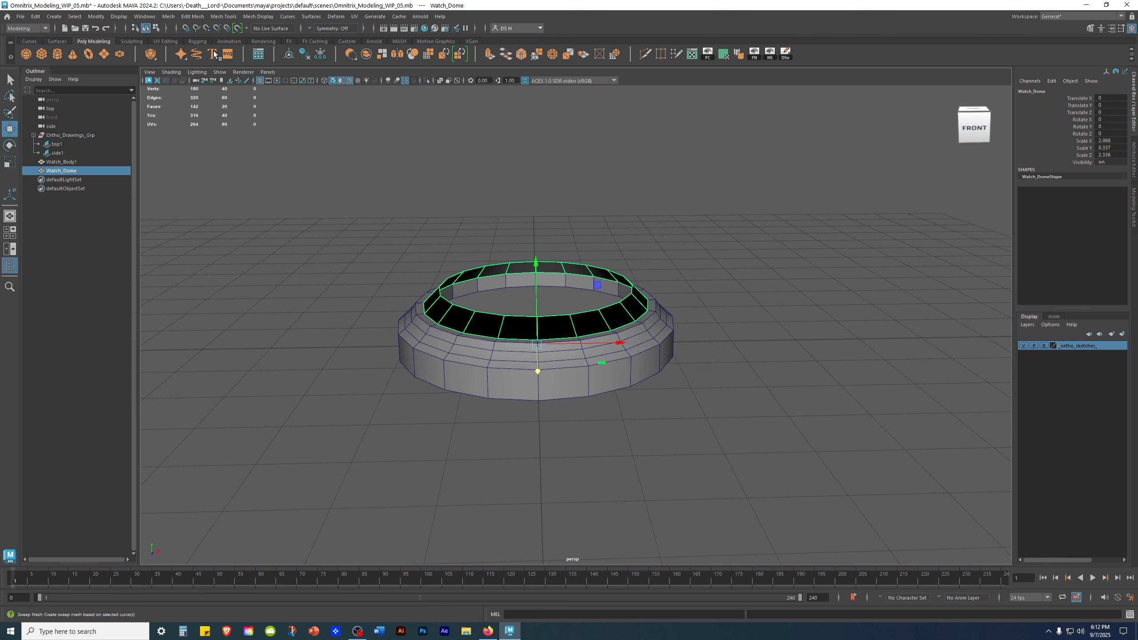
# Delete the seven custom buttons at the end of the Poly Modeling shelf.
pyautogui.click(250, 17)
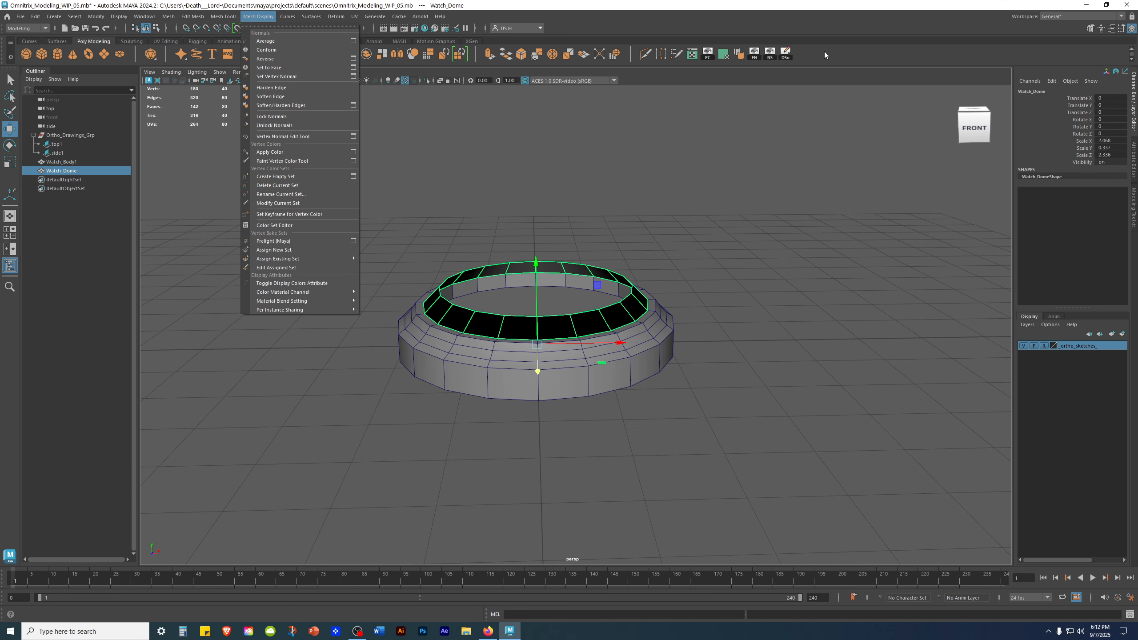
pyautogui.click(818, 31)
pyautogui.rightClick(694, 56)
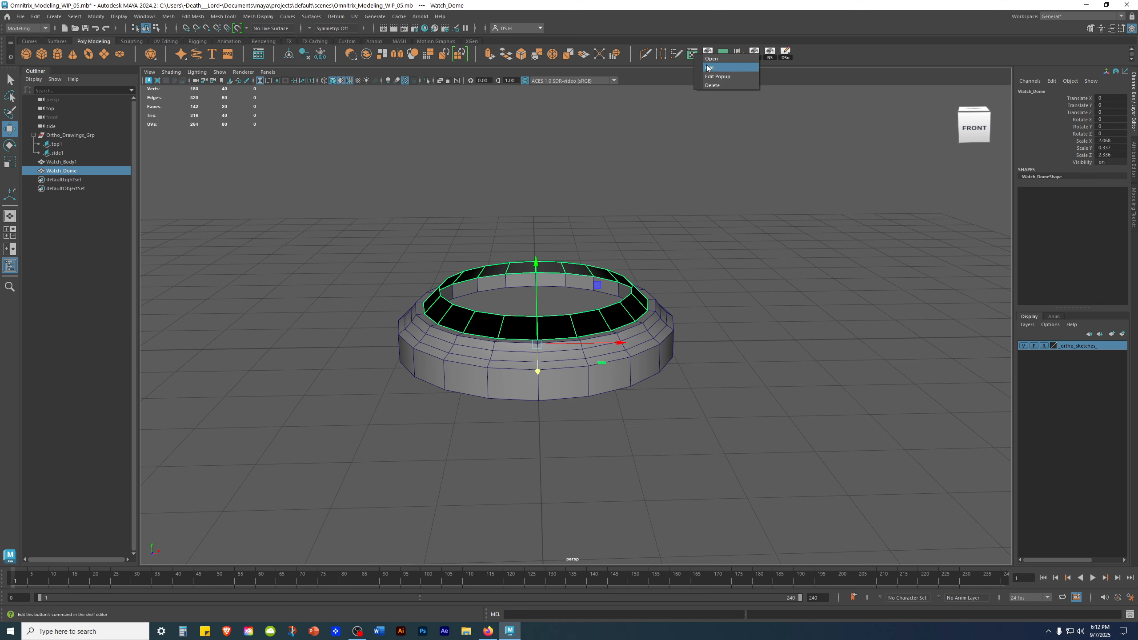
pyautogui.click(709, 86)
pyautogui.rightClick(693, 55)
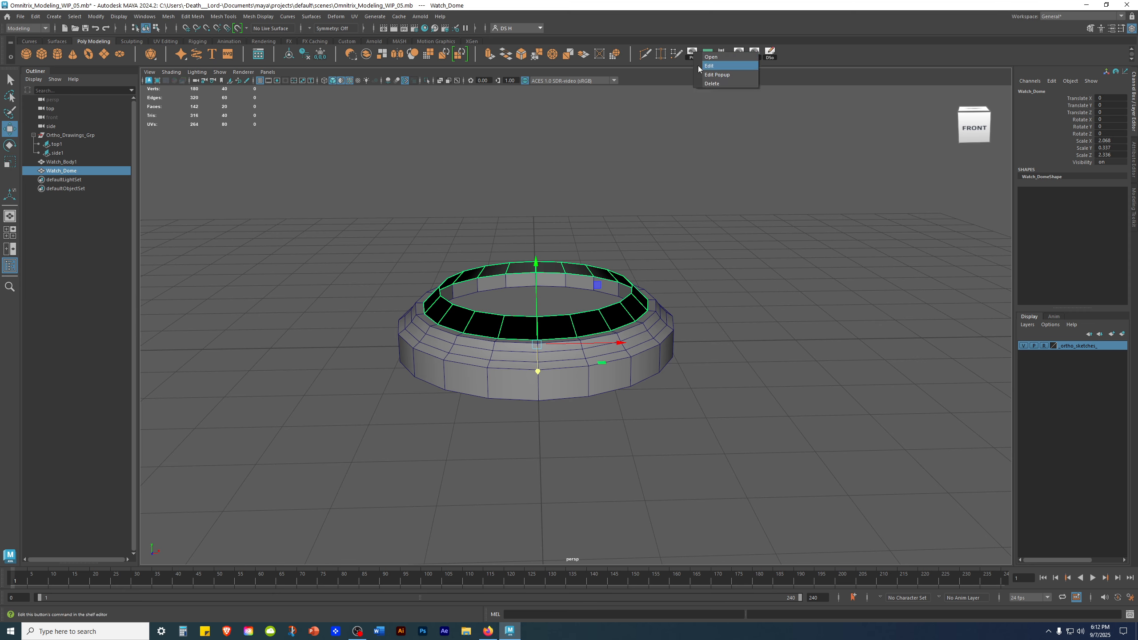
pyautogui.click(712, 84)
pyautogui.rightClick(693, 54)
pyautogui.click(711, 84)
pyautogui.rightClick(694, 54)
pyautogui.click(709, 84)
pyautogui.rightClick(693, 53)
pyautogui.click(708, 83)
pyautogui.rightClick(694, 54)
pyautogui.click(713, 84)
pyautogui.rightClick(695, 54)
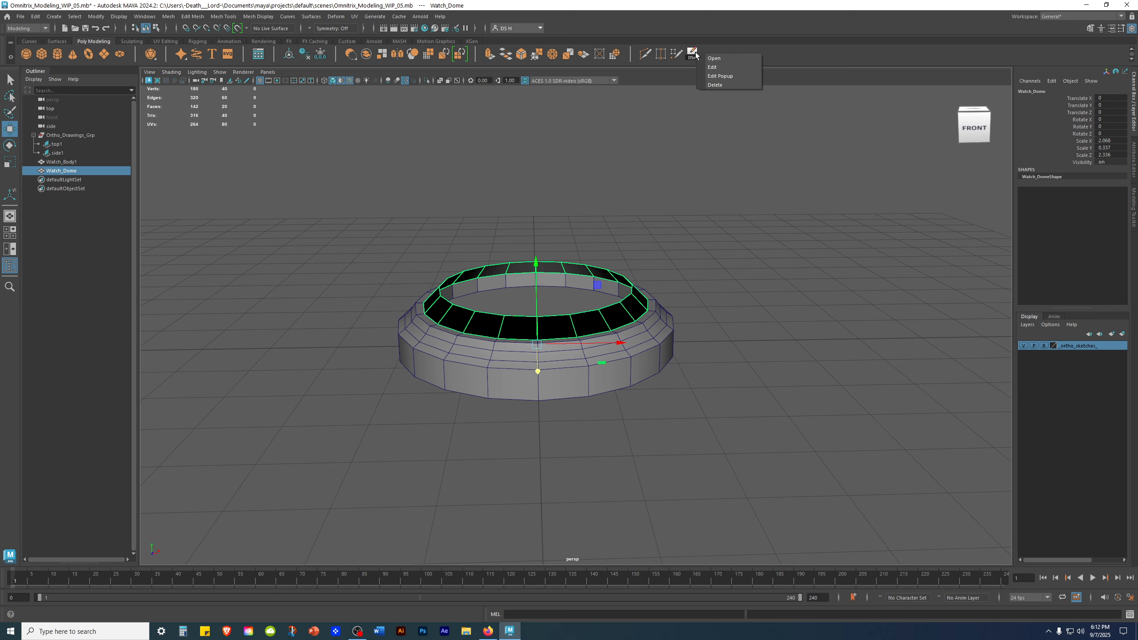
pyautogui.click(713, 85)
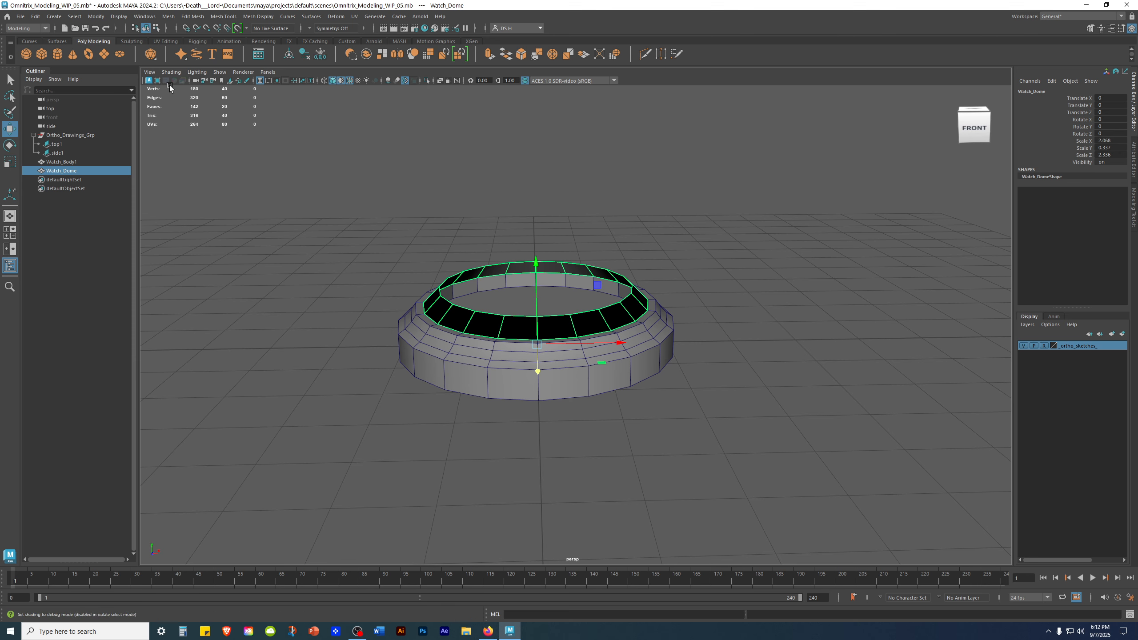
# Add the heads-up Poly Count toggle to the Poly Modeling shelf and test it by switching the display off and on.
pyautogui.click(134, 18)
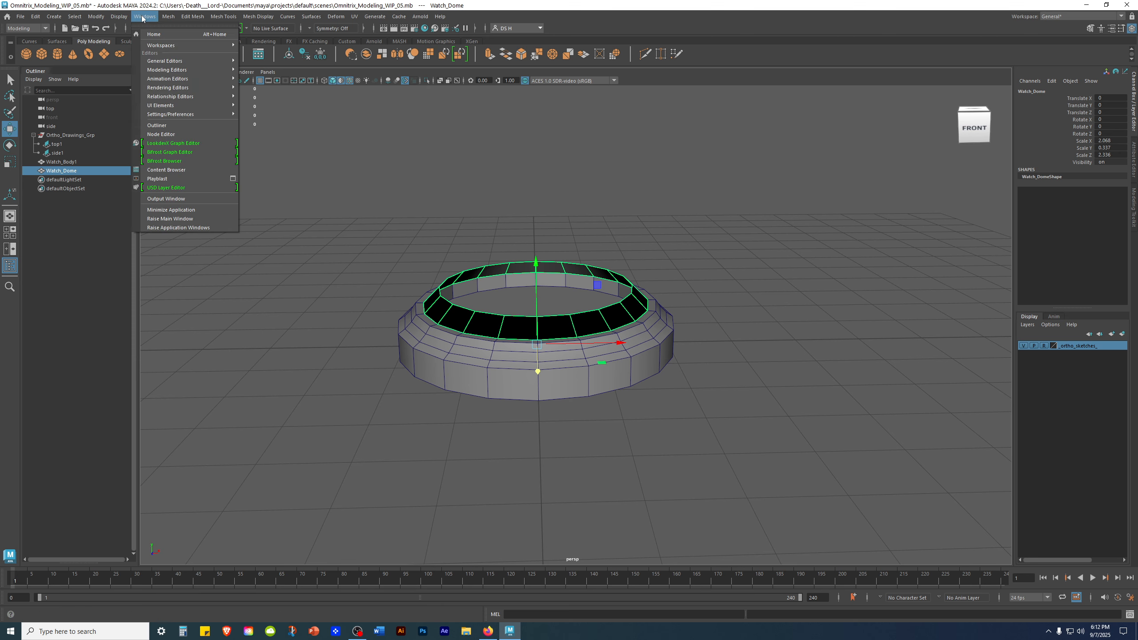
pyautogui.moveTo(118, 18)
pyautogui.moveTo(137, 53)
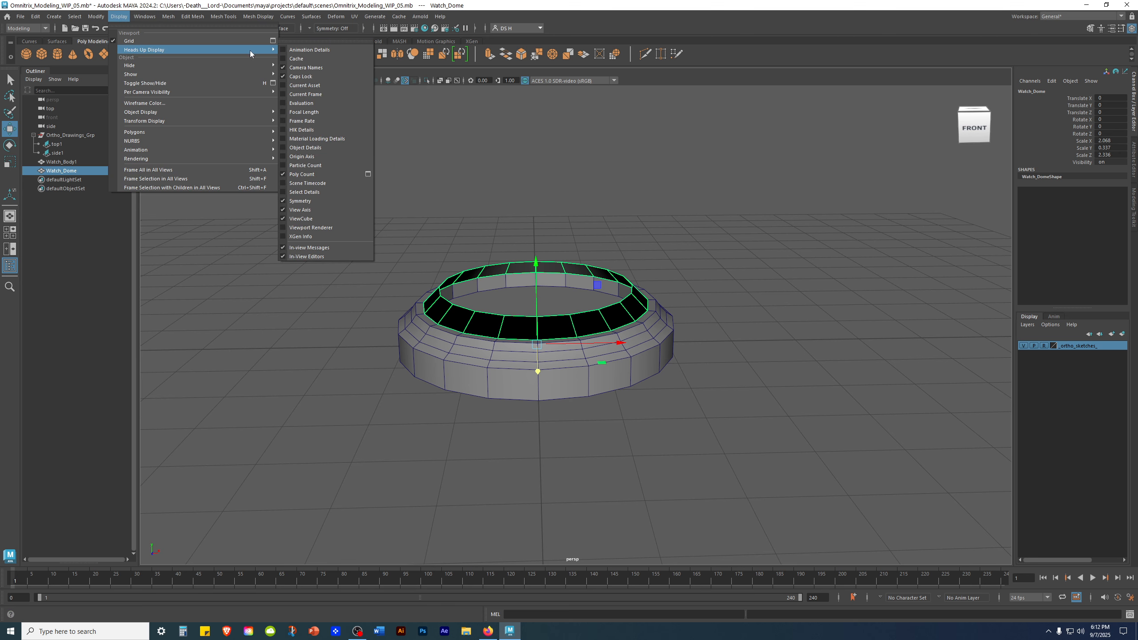
pyautogui.keyDown('ctrl'); pyautogui.keyDown('shift'); pyautogui.click(316, 174); pyautogui.keyUp('shift'); pyautogui.keyUp('ctrl')
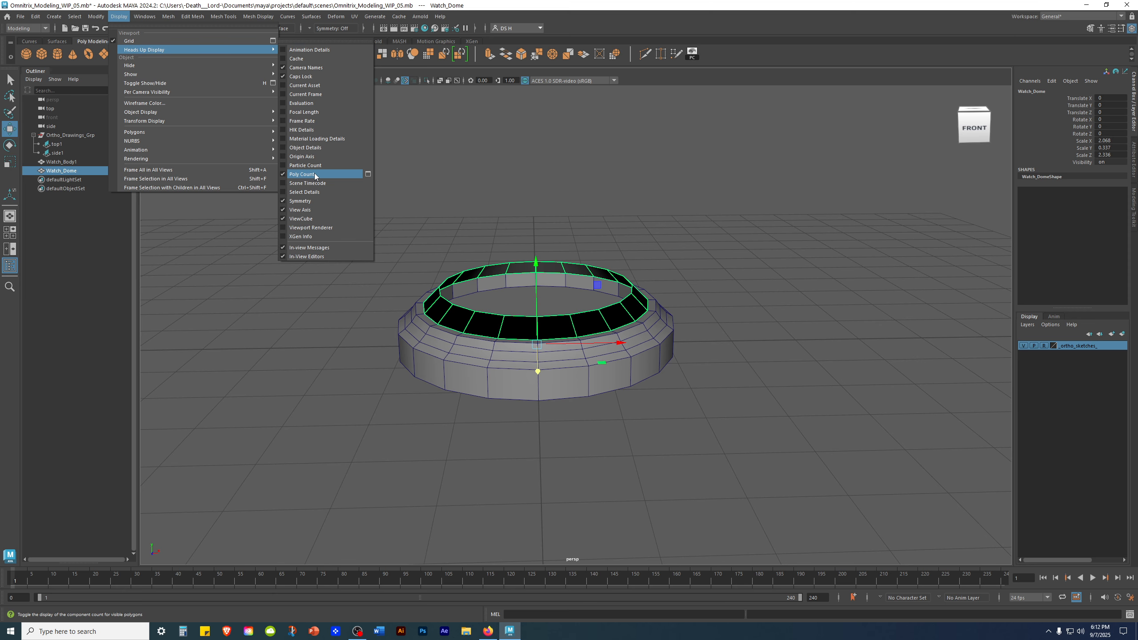
pyautogui.click(684, 58)
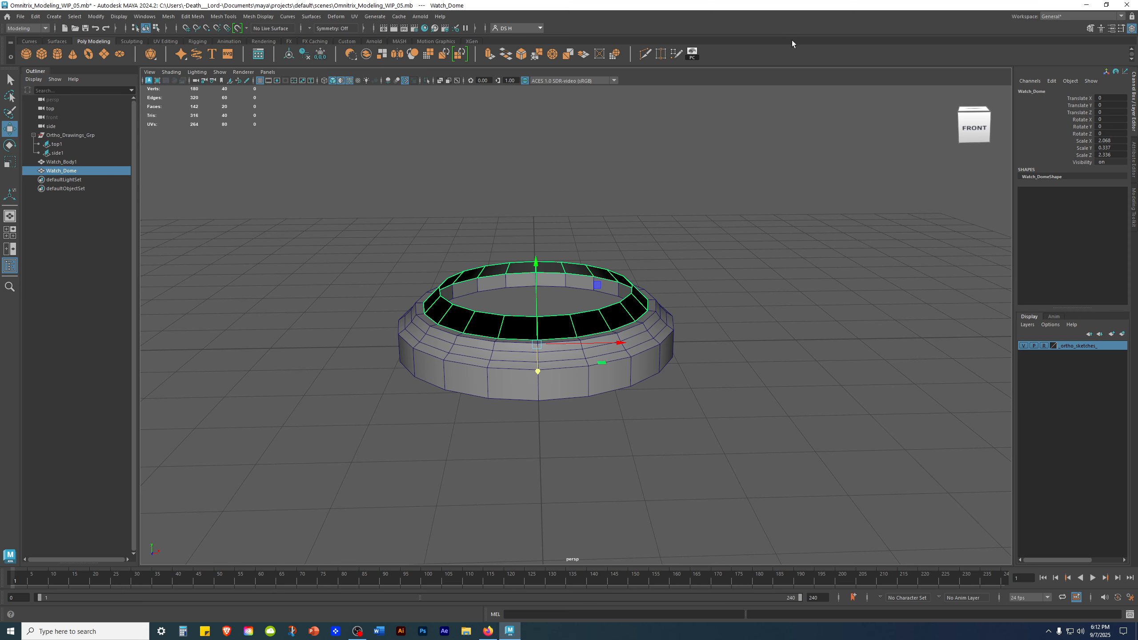
pyautogui.click(693, 57)
pyautogui.click(693, 57)
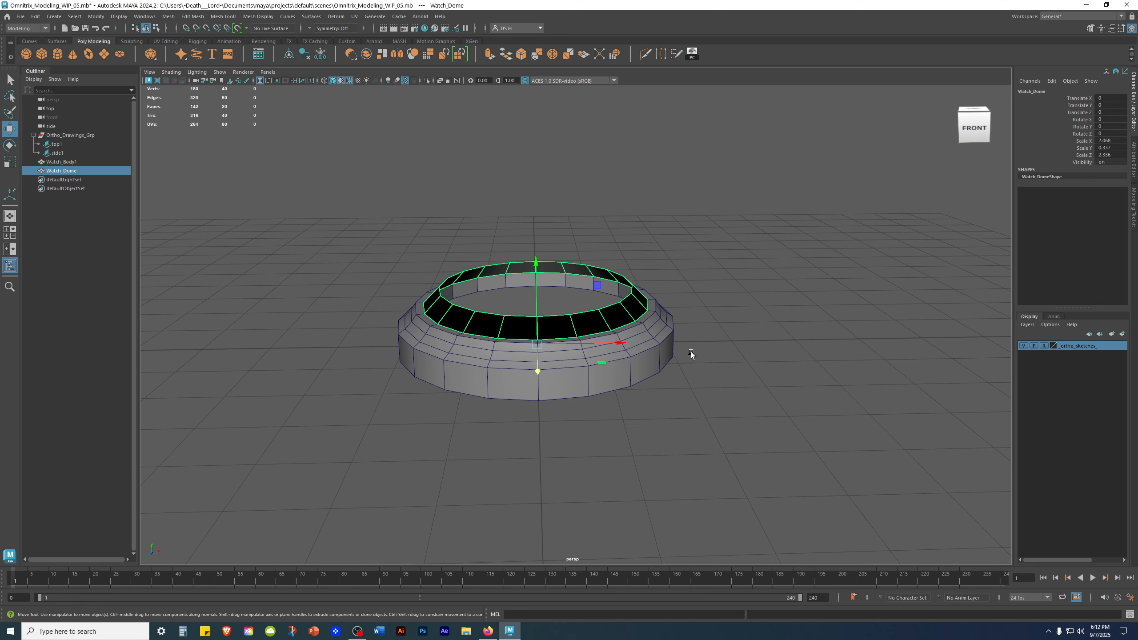
# Add the Reverse normals command to the Poly Modeling shelf, flip the Watch_Dome normals with it, and clear the selection.
pyautogui.scroll(5, 842, 354)
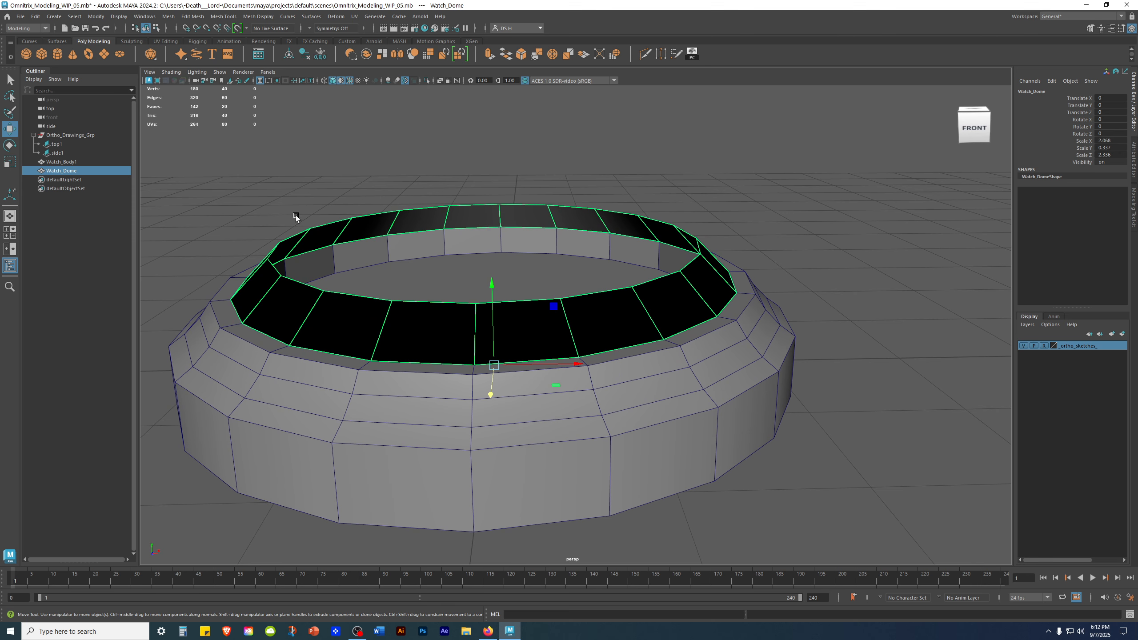
pyautogui.click(259, 17)
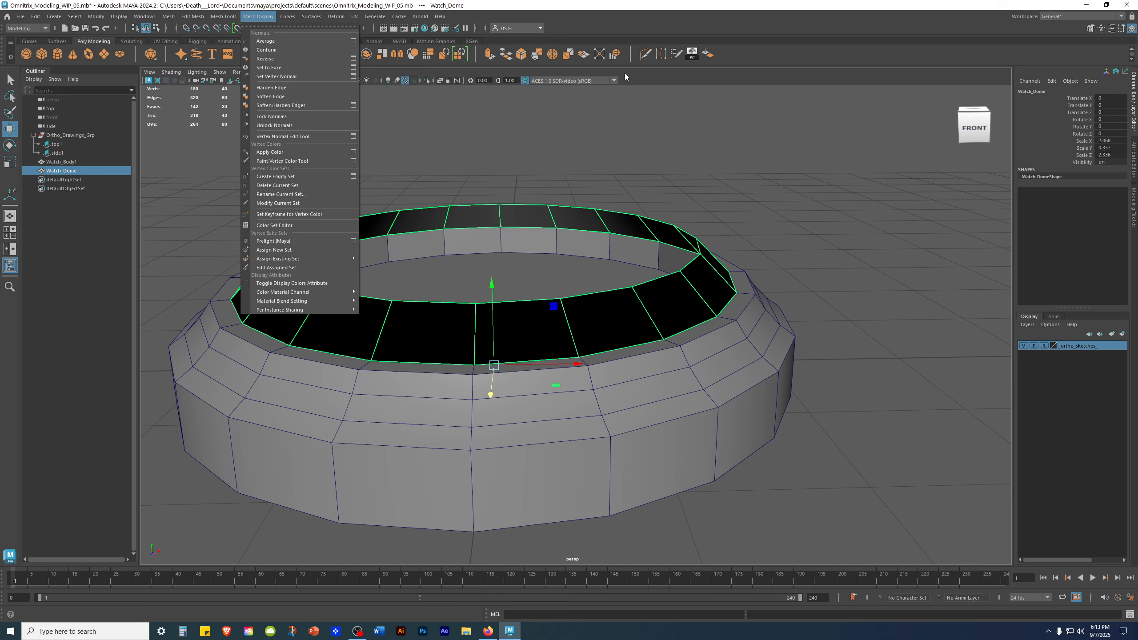
pyautogui.click(725, 54)
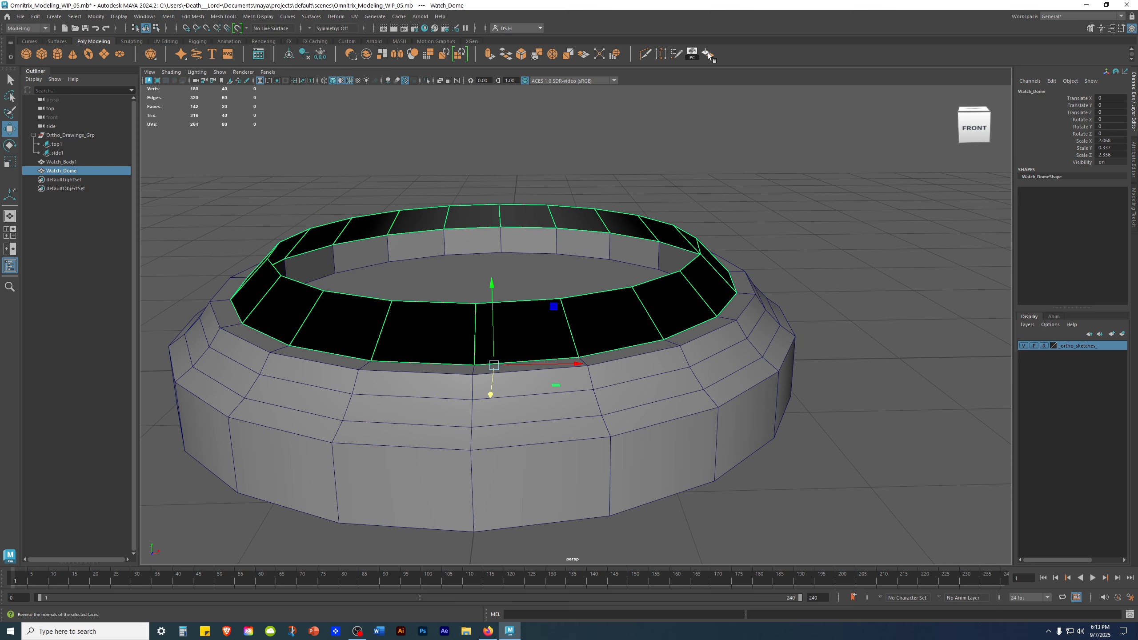
pyautogui.click(712, 53)
pyautogui.click(925, 247)
pyautogui.keyDown('alt'); pyautogui.moveTo(925, 247); pyautogui.dragTo(896, 312); pyautogui.keyUp('alt')
# Scale the Watch_Dome ring outward in X and Z only, to Scale X 2.129 and Scale Z 2.404.
pyautogui.click(718, 306)
pyautogui.keyDown('alt'); pyautogui.moveTo(718, 306); pyautogui.dragTo(758, 287); pyautogui.keyUp('alt')
pyautogui.press('r')
pyautogui.keyDown('alt'); pyautogui.moveTo(666, 323); pyautogui.dragTo(658, 371); pyautogui.keyUp('alt')
pyautogui.keyDown('alt'); pyautogui.moveTo(658, 372); pyautogui.dragTo(539, 338, button='right'); pyautogui.keyUp('alt')
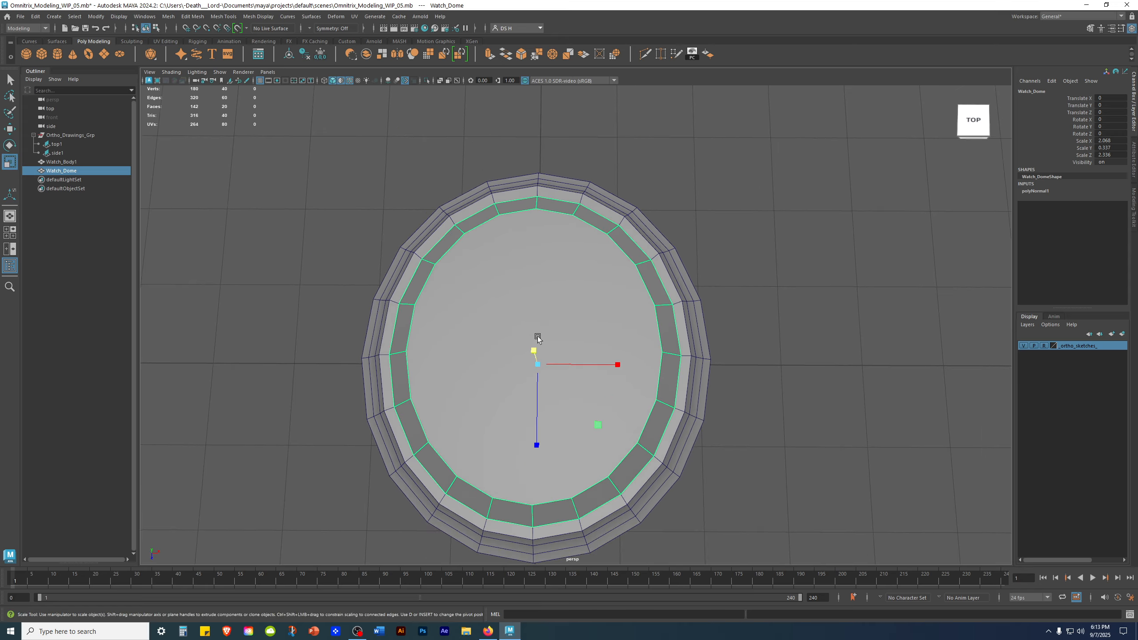
pyautogui.keyDown('alt'); pyautogui.moveTo(539, 338); pyautogui.dragTo(538, 291); pyautogui.keyUp('alt')
pyautogui.keyDown('alt'); pyautogui.moveTo(711, 267); pyautogui.dragTo(691, 189, button='middle'); pyautogui.keyUp('alt')
pyautogui.keyDown('alt'); pyautogui.moveTo(691, 189); pyautogui.dragTo(669, 224); pyautogui.keyUp('alt')
pyautogui.keyDown('alt'); pyautogui.moveTo(605, 349); pyautogui.dragTo(592, 312); pyautogui.keyUp('alt')
pyautogui.keyDown('alt'); pyautogui.moveTo(592, 313); pyautogui.dragTo(635, 330, button='right'); pyautogui.keyUp('alt')
pyautogui.keyDown('alt'); pyautogui.moveTo(635, 331); pyautogui.dragTo(594, 331); pyautogui.keyUp('alt')
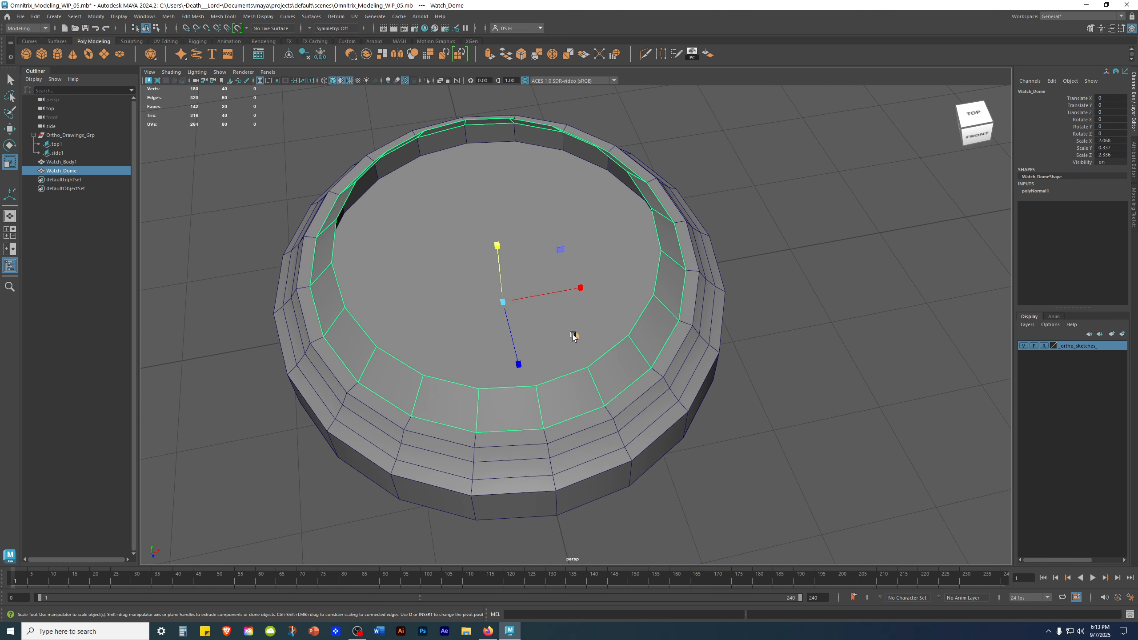
pyautogui.moveTo(575, 334); pyautogui.dragTo(577, 333)
pyautogui.keyDown('alt'); pyautogui.moveTo(846, 377); pyautogui.dragTo(818, 356); pyautogui.keyUp('alt')
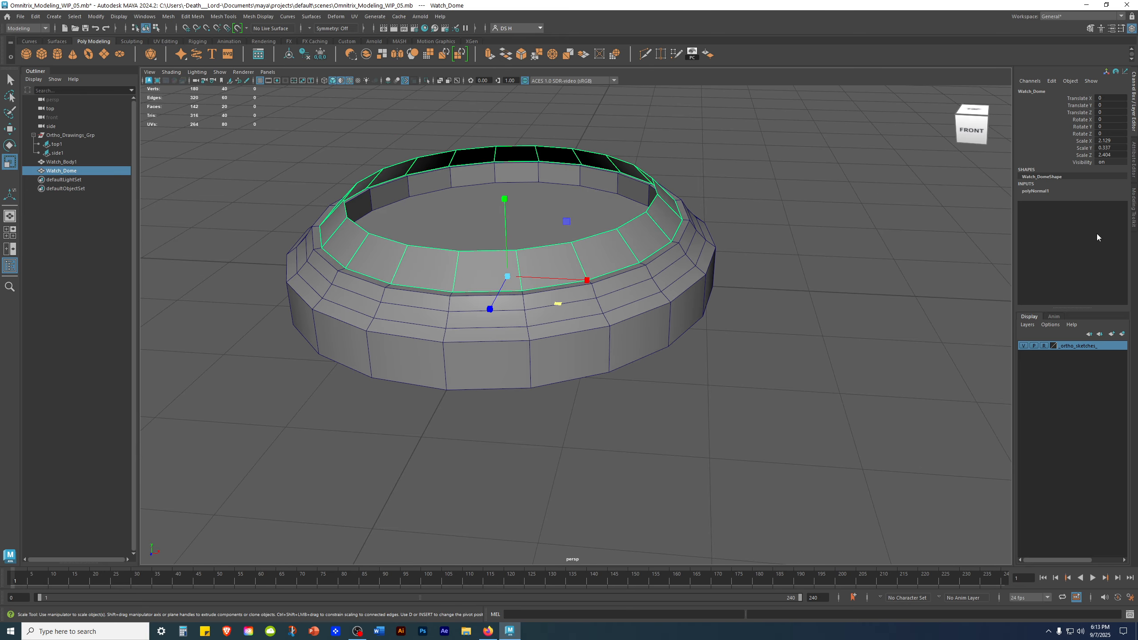
# Undo and redo the Watch_Dome scaling to compare the ring's fit against the body rim.
pyautogui.keyDown('alt'); pyautogui.moveTo(854, 237); pyautogui.dragTo(881, 257); pyautogui.keyUp('alt')
pyautogui.keyDown('alt'); pyautogui.moveTo(880, 257); pyautogui.dragTo(928, 246, button='right'); pyautogui.keyUp('alt')
pyautogui.keyDown('alt'); pyautogui.moveTo(928, 247); pyautogui.dragTo(907, 253); pyautogui.keyUp('alt')
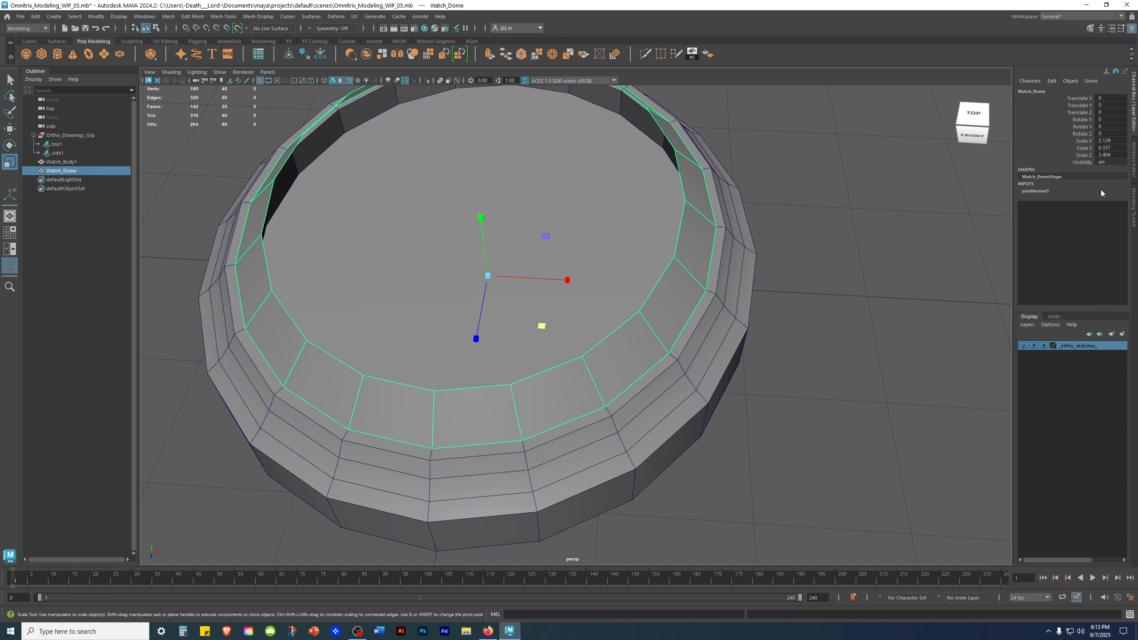
pyautogui.hotkey('ctrl', 'z')
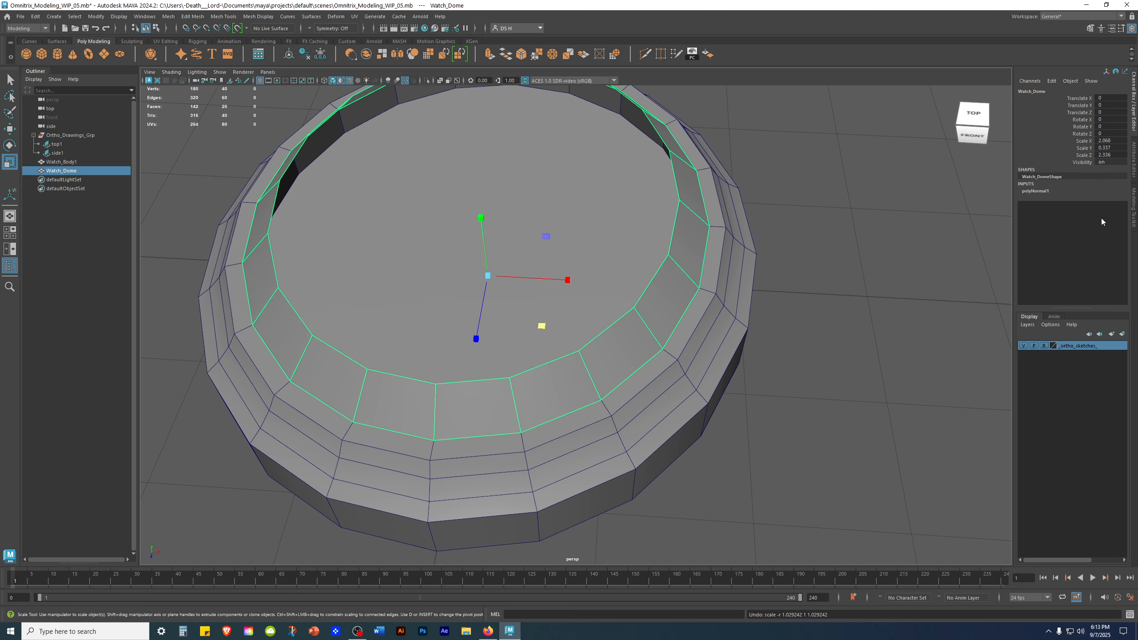
pyautogui.hotkey('ctrl', 'y')
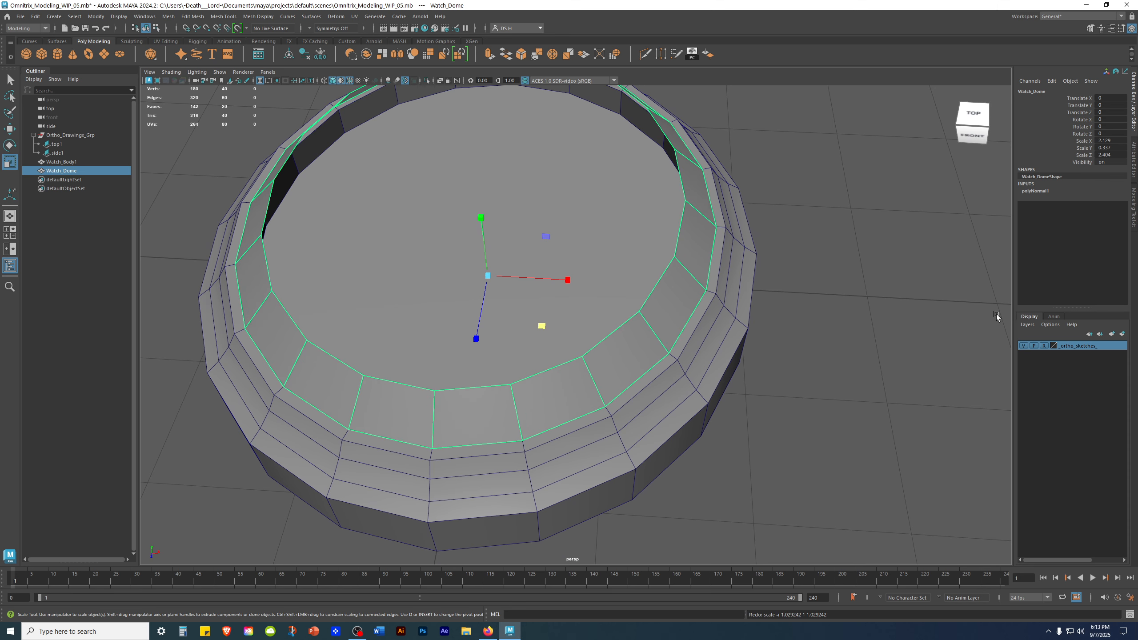
pyautogui.click(1110, 141)
pyautogui.keyDown('ctrl'); pyautogui.click(1116, 154); pyautogui.keyUp('ctrl')
# Examine the gap between the scaled dome ring and the body rim up close and from above, with the selection cleared.
pyautogui.keyDown('alt'); pyautogui.moveTo(918, 278); pyautogui.dragTo(862, 220); pyautogui.keyUp('alt')
pyautogui.keyDown('alt'); pyautogui.moveTo(894, 235); pyautogui.dragTo(699, 269); pyautogui.keyUp('alt')
pyautogui.click(820, 271)
pyautogui.click(667, 231)
pyautogui.scroll(10, 762, 296)
pyautogui.keyDown('alt'); pyautogui.moveTo(787, 309); pyautogui.dragTo(745, 198); pyautogui.keyUp('alt')
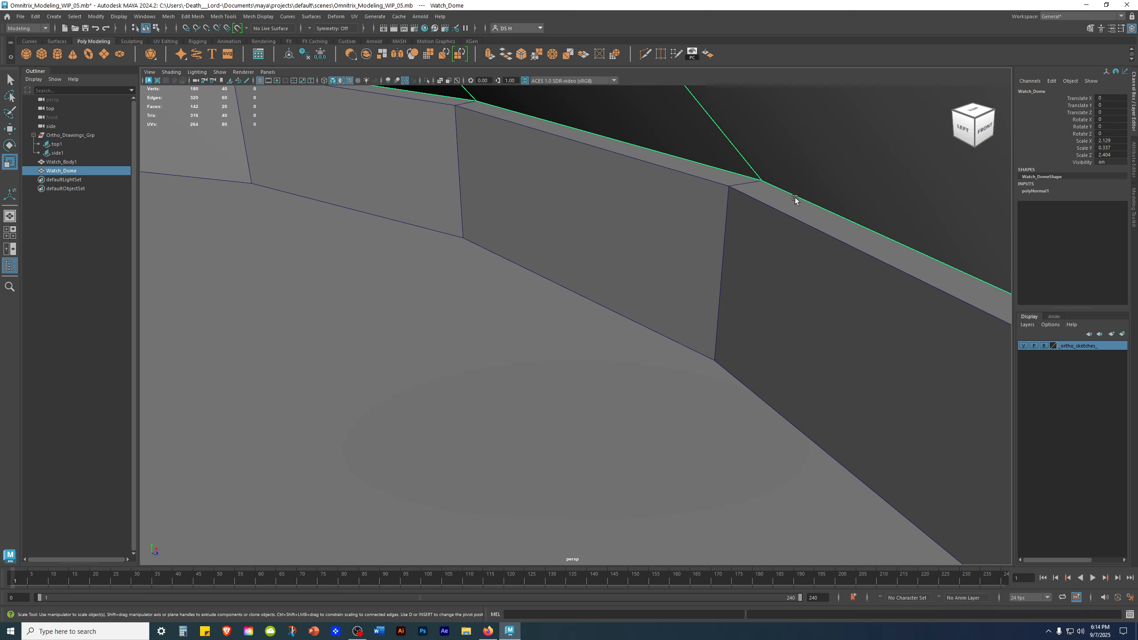
pyautogui.keyDown('alt'); pyautogui.moveTo(853, 215); pyautogui.dragTo(538, 249, button='right'); pyautogui.keyUp('alt')
pyautogui.click(763, 208)
pyautogui.keyDown('alt'); pyautogui.moveTo(763, 208); pyautogui.dragTo(690, 237); pyautogui.keyUp('alt')
pyautogui.keyDown('alt'); pyautogui.moveTo(672, 243); pyautogui.dragTo(430, 265, button='right'); pyautogui.keyUp('alt')
pyautogui.keyDown('alt'); pyautogui.moveTo(430, 265); pyautogui.dragTo(448, 235, button='middle'); pyautogui.keyUp('alt')
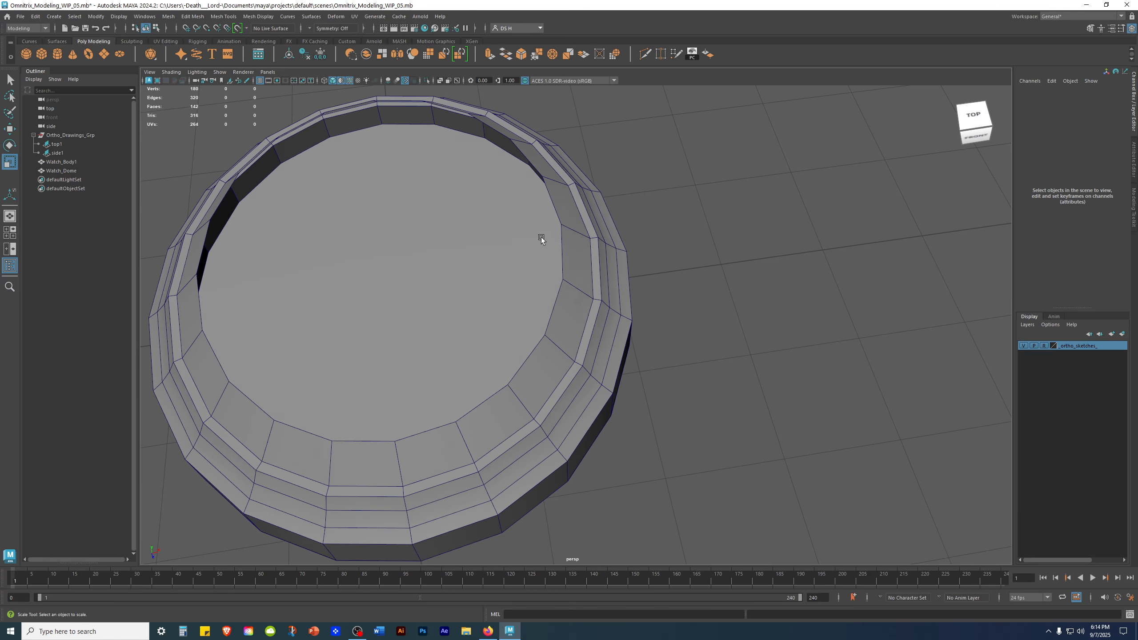
pyautogui.keyDown('alt'); pyautogui.moveTo(540, 237); pyautogui.dragTo(541, 204); pyautogui.keyUp('alt')
pyautogui.keyDown('alt'); pyautogui.moveTo(542, 204); pyautogui.dragTo(592, 220, button='right'); pyautogui.keyUp('alt')
# Save the scene as a new version named Omnitrix_Modeling_WIP_06.mb.
pyautogui.press('q')
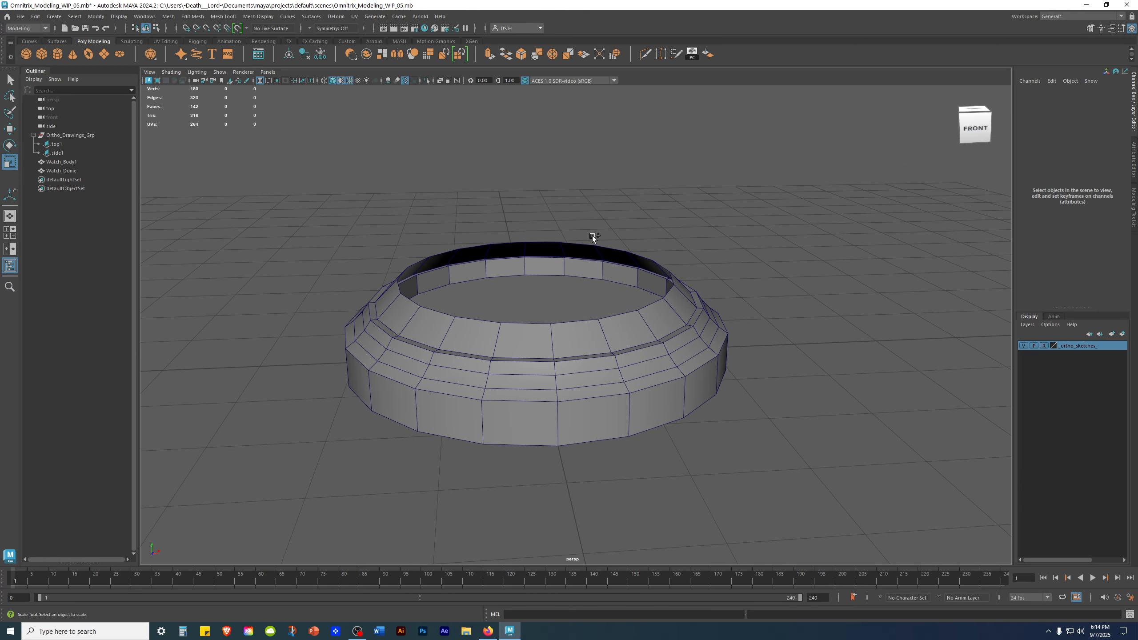
pyautogui.hotkey('ctrl', 'shift', 's')
pyautogui.click(123, 556)
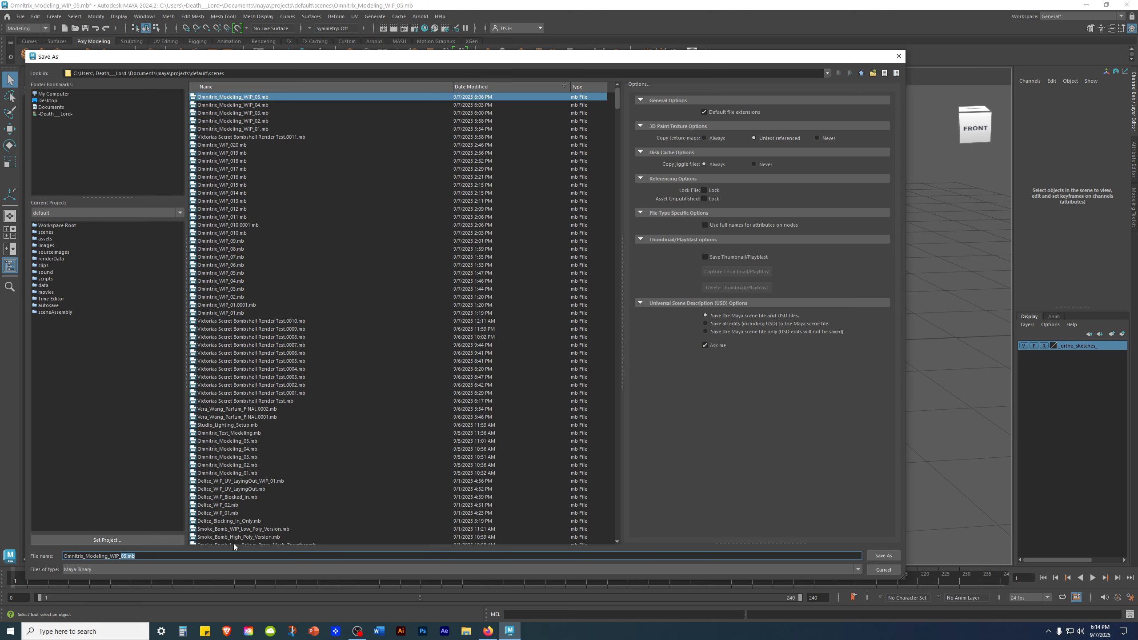
pyautogui.write('06')
pyautogui.press('Return')
# Examine the seam where the dome ring meets the watch body from the front and side.
pyautogui.keyDown('alt'); pyautogui.moveTo(754, 312); pyautogui.dragTo(749, 339); pyautogui.keyUp('alt')
pyautogui.keyDown('alt'); pyautogui.moveTo(748, 339); pyautogui.dragTo(824, 332, button='right'); pyautogui.keyUp('alt')
pyautogui.keyDown('alt'); pyautogui.moveTo(824, 333); pyautogui.dragTo(762, 297); pyautogui.keyUp('alt')
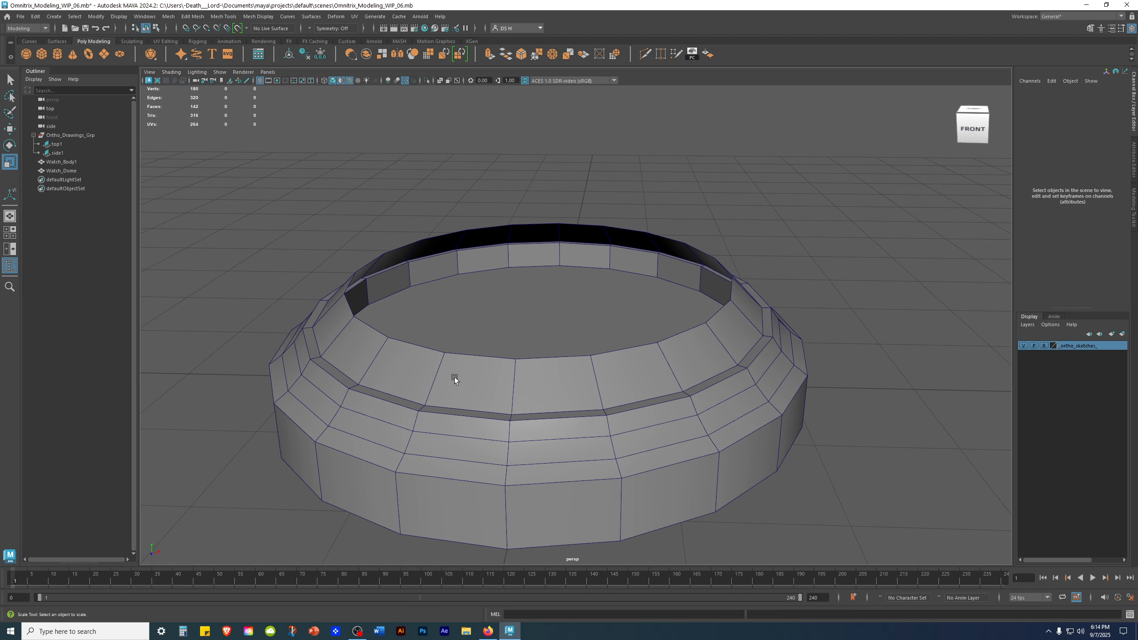
pyautogui.keyDown('alt'); pyautogui.moveTo(589, 392); pyautogui.dragTo(676, 413); pyautogui.keyUp('alt')
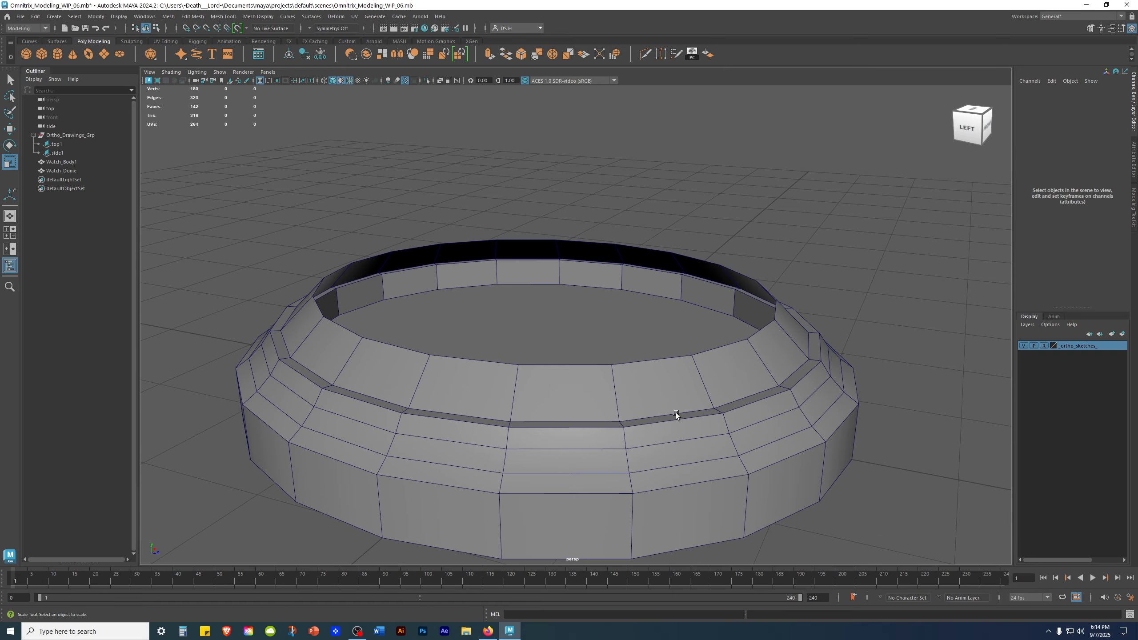
pyautogui.keyDown('alt'); pyautogui.moveTo(754, 417); pyautogui.dragTo(686, 419); pyautogui.keyUp('alt')
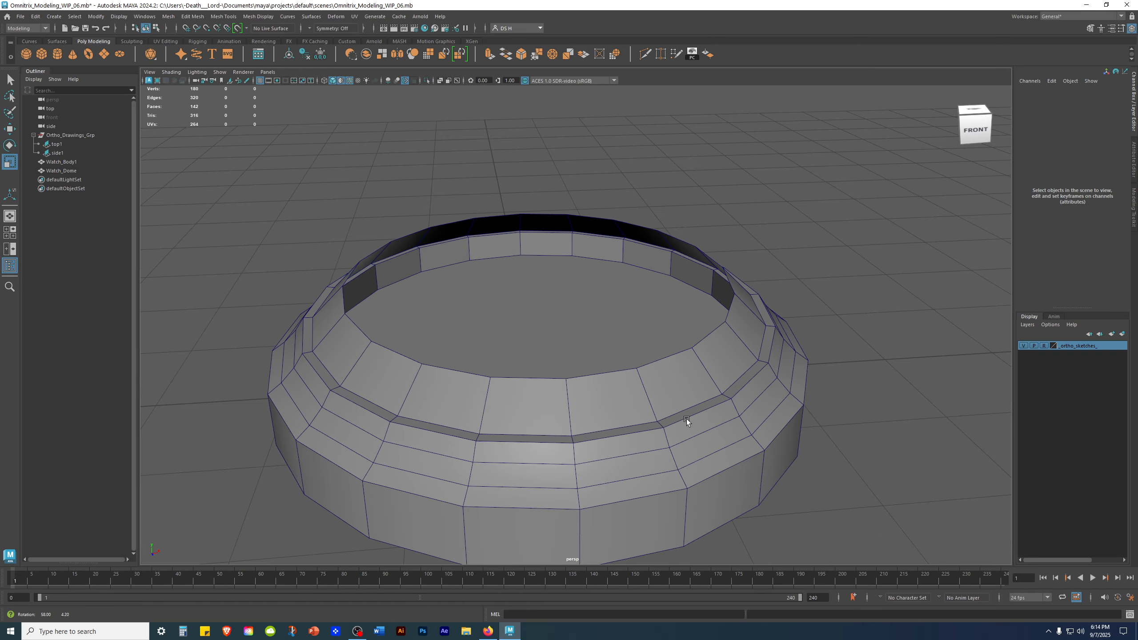
pyautogui.click(696, 378)
pyautogui.keyDown('alt'); pyautogui.moveTo(696, 378); pyautogui.dragTo(683, 363); pyautogui.keyUp('alt')
pyautogui.click(785, 291)
# Hide the Watch_Dome mesh and select the Watch_Body1 mesh.
pyautogui.click(706, 323)
pyautogui.moveTo(706, 323)
pyautogui.keyDown('alt'); pyautogui.mouseDown()
pyautogui.moveTo(673, 357)
pyautogui.moveTo(696, 347)
pyautogui.moveTo(706, 354)
pyautogui.moveTo(696, 368)
pyautogui.moveTo(752, 325)
pyautogui.moveTo(704, 351)
pyautogui.moveTo(706, 337)
pyautogui.mouseUp(); pyautogui.keyUp('alt')
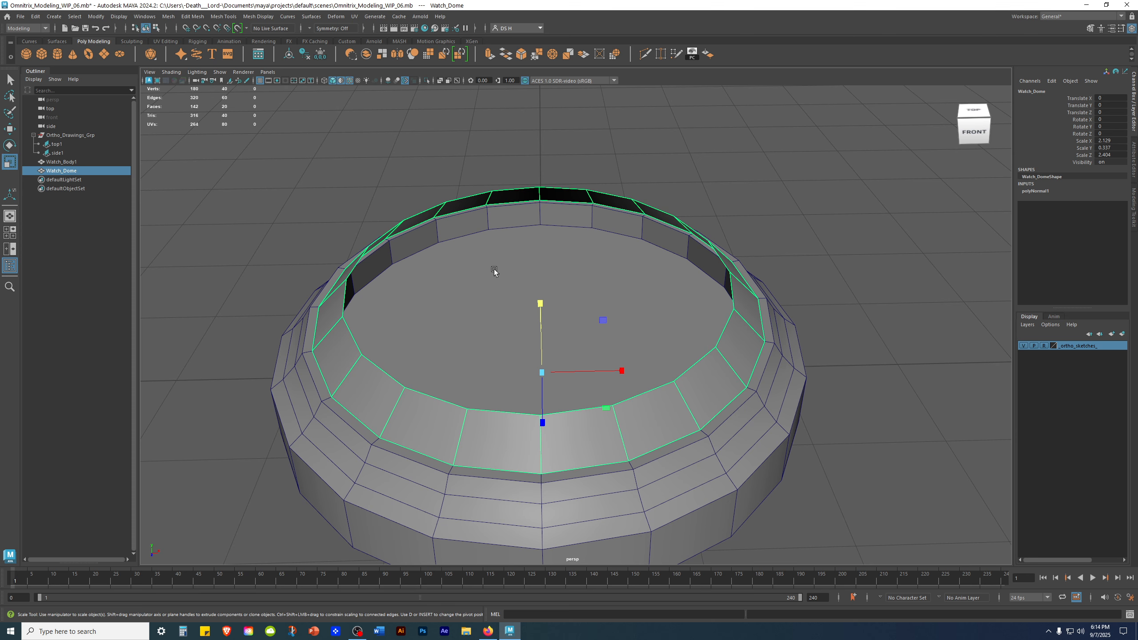
pyautogui.press('h')
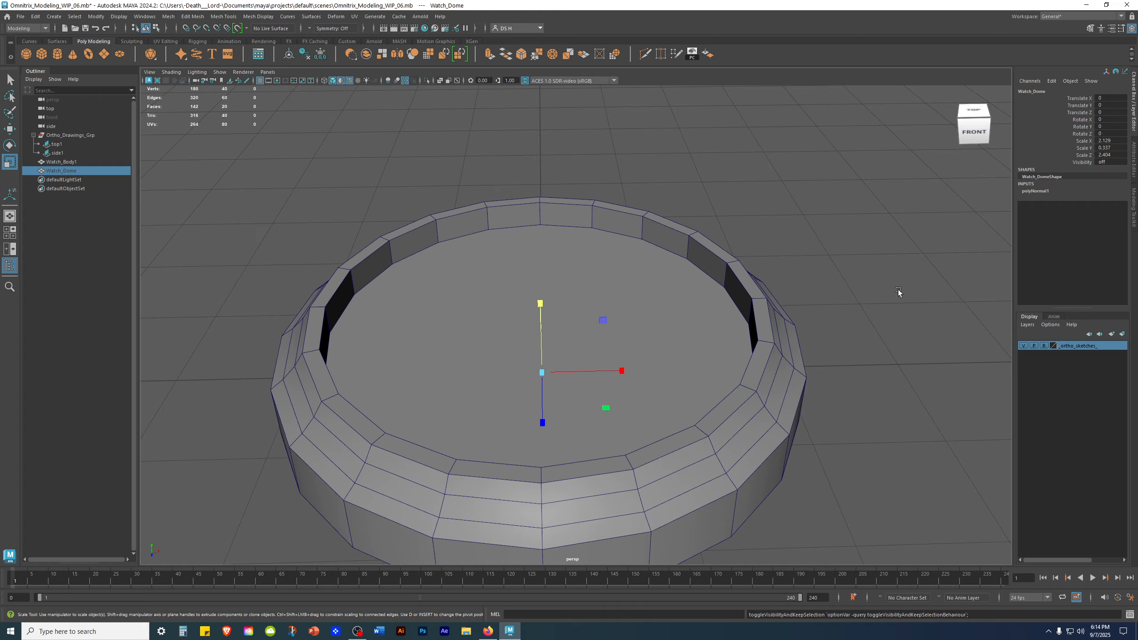
pyautogui.scroll(-3, 630, 313)
pyautogui.keyDown('alt'); pyautogui.moveTo(631, 313); pyautogui.dragTo(628, 351); pyautogui.keyUp('alt')
pyautogui.click(628, 351)
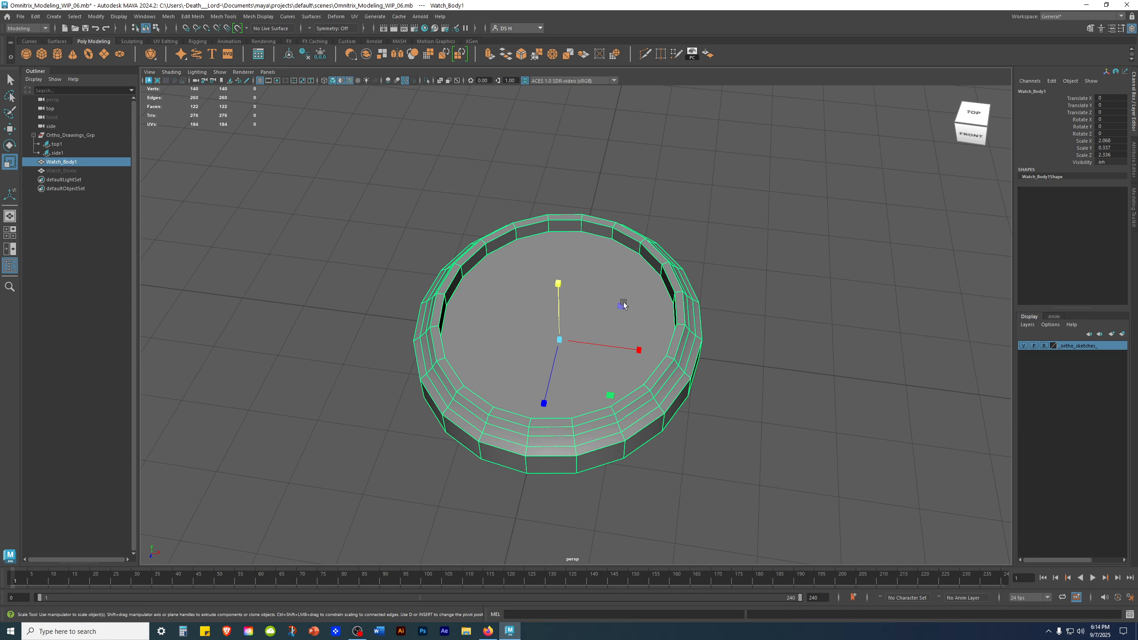
# Rename the Watch_Body1 mesh as Watch_Body.
pyautogui.keyDown('alt'); pyautogui.moveTo(318, 292); pyautogui.dragTo(393, 341); pyautogui.keyUp('alt')
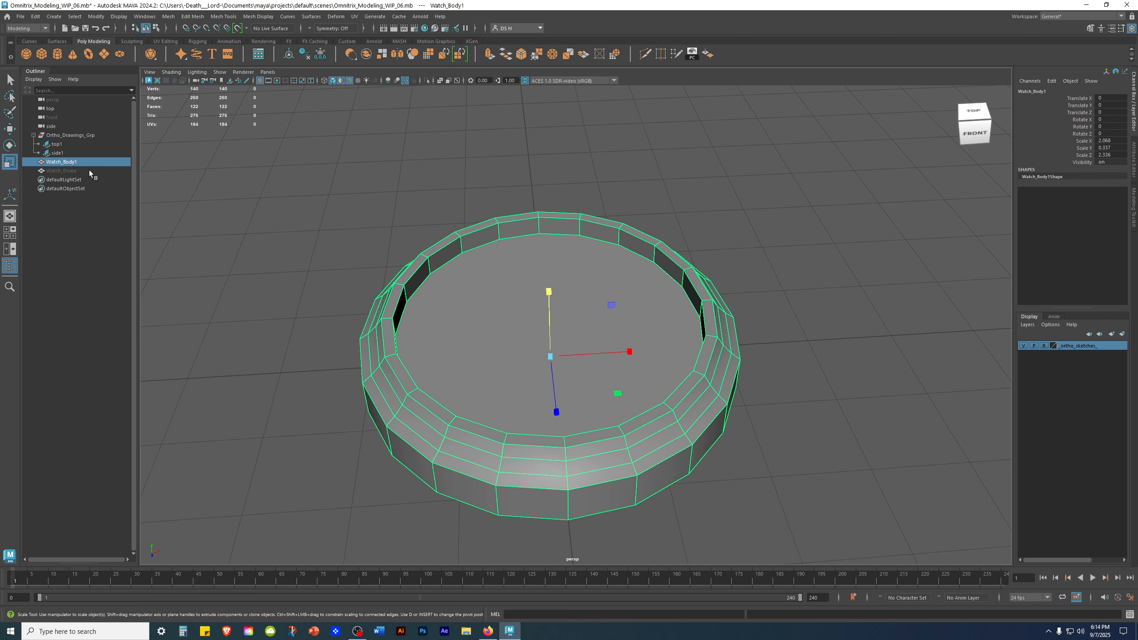
pyautogui.doubleClick(69, 162)
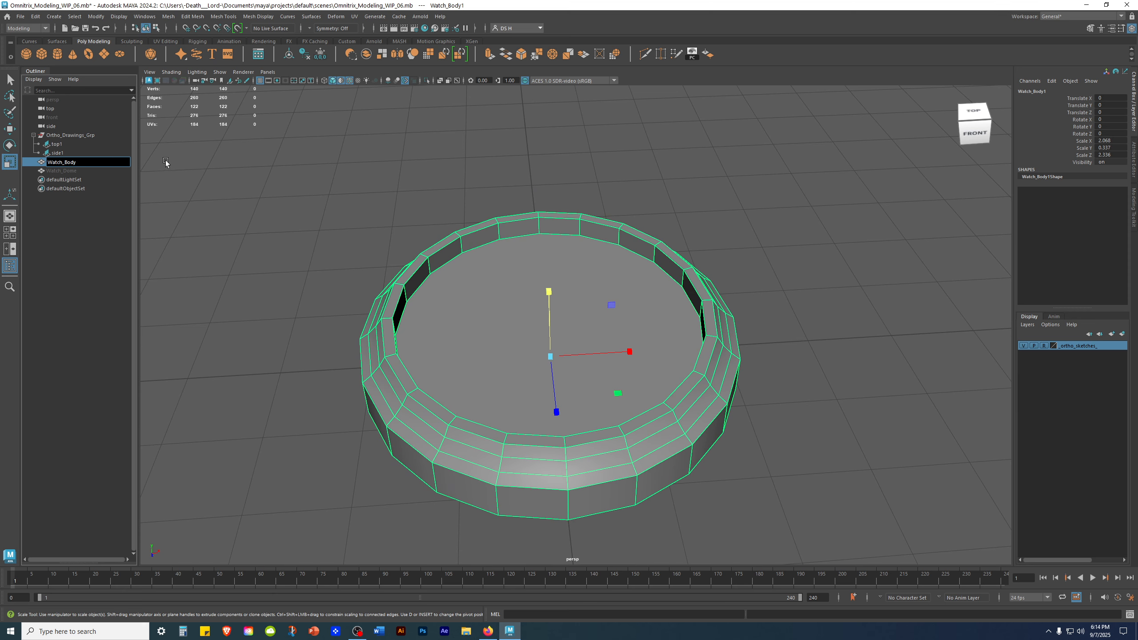
pyautogui.press('Return')
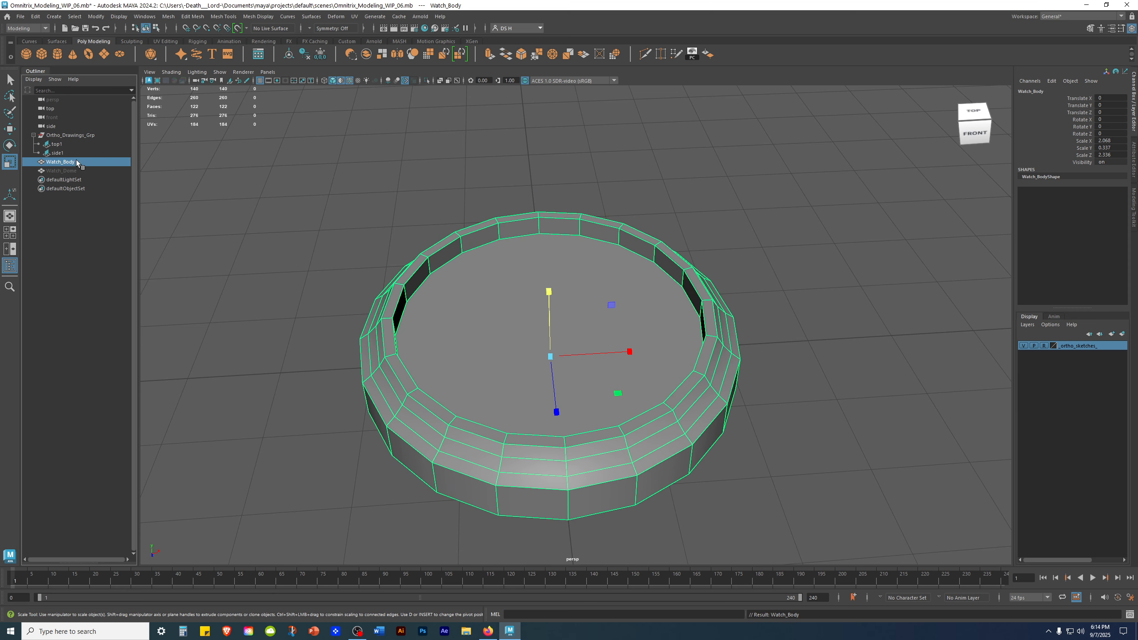
# Try cutting an edge straight across Watch_Body's recessed inner floor from back to front with Multi-Cut.
pyautogui.keyDown('alt'); pyautogui.moveTo(610, 263); pyautogui.dragTo(673, 305); pyautogui.keyUp('alt')
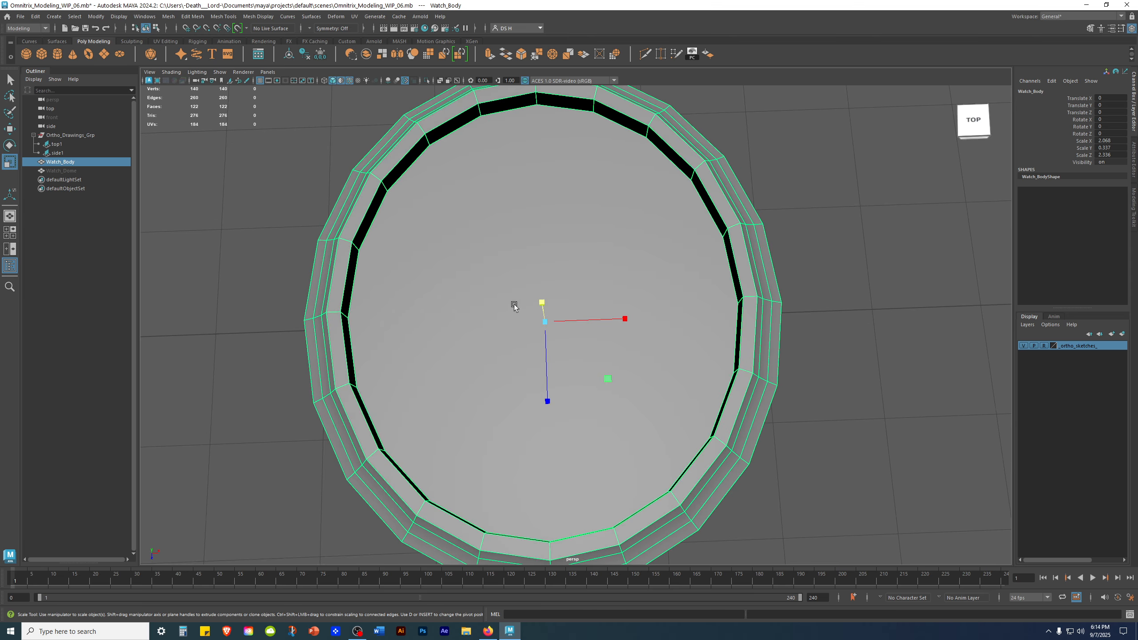
pyautogui.keyDown('alt'); pyautogui.moveTo(669, 299); pyautogui.dragTo(480, 247); pyautogui.keyUp('alt')
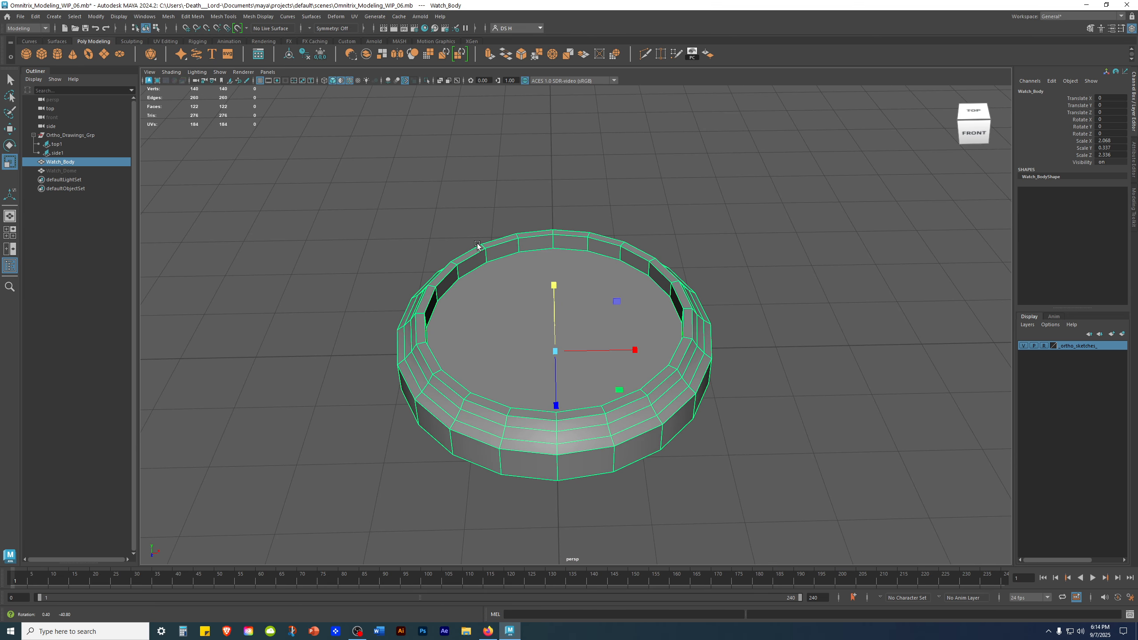
pyautogui.keyDown('alt'); pyautogui.moveTo(480, 247); pyautogui.dragTo(617, 228, button='right'); pyautogui.keyUp('alt')
pyautogui.keyDown('shift'); pyautogui.rightClick(699, 131); pyautogui.keyUp('shift')
pyautogui.keyDown('shift'); pyautogui.moveTo(699, 130); pyautogui.dragTo(618, 131, button='right'); pyautogui.keyUp('shift')
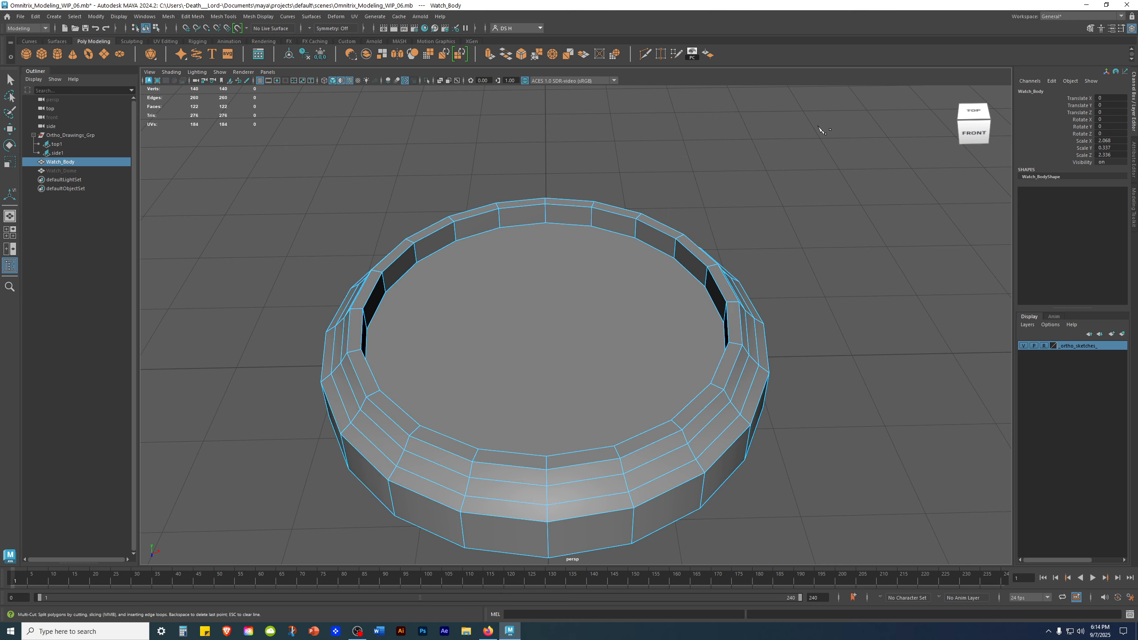
pyautogui.keyDown('alt'); pyautogui.moveTo(657, 333); pyautogui.dragTo(546, 214); pyautogui.keyUp('alt')
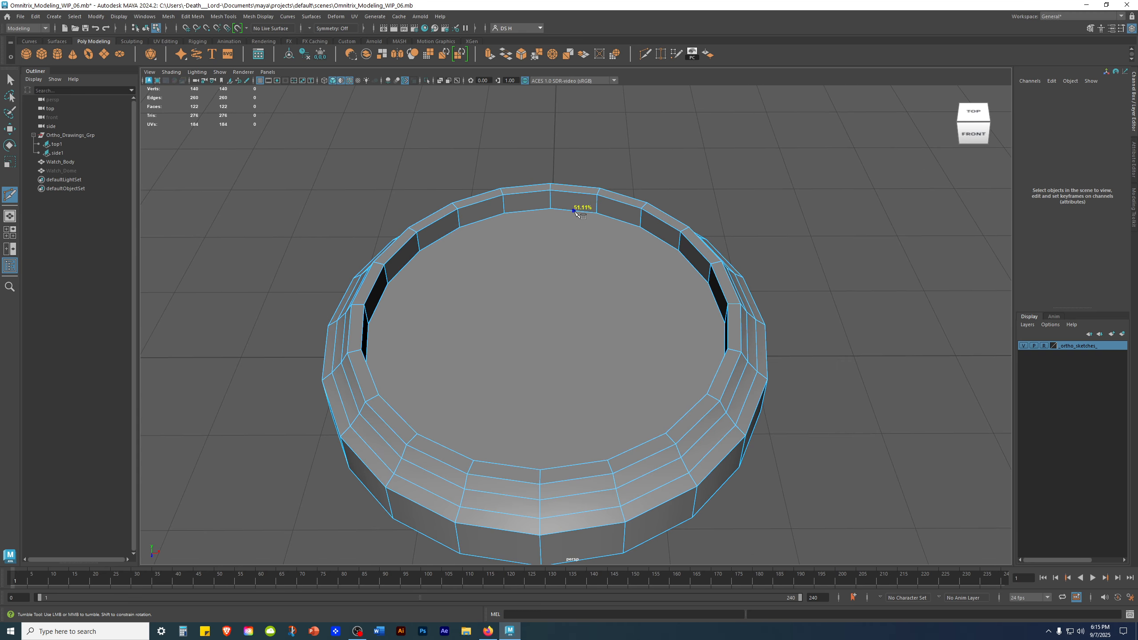
pyautogui.click(551, 209)
pyautogui.keyDown('alt'); pyautogui.moveTo(574, 424); pyautogui.dragTo(539, 448); pyautogui.keyUp('alt')
pyautogui.keyDown('alt'); pyautogui.moveTo(539, 448); pyautogui.dragTo(838, 381, button='right'); pyautogui.keyUp('alt')
pyautogui.press('Return')
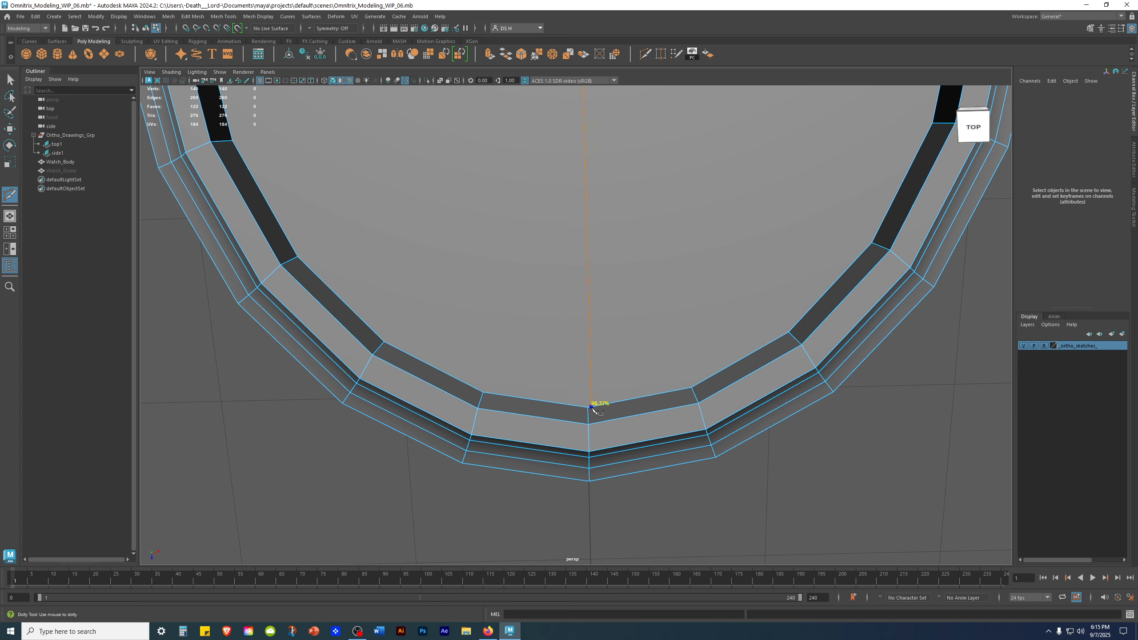
pyautogui.keyDown('alt'); pyautogui.moveTo(824, 464); pyautogui.dragTo(527, 443, button='right'); pyautogui.keyUp('alt')
pyautogui.keyDown('alt'); pyautogui.moveTo(711, 318); pyautogui.dragTo(698, 437, button='middle'); pyautogui.keyUp('alt')
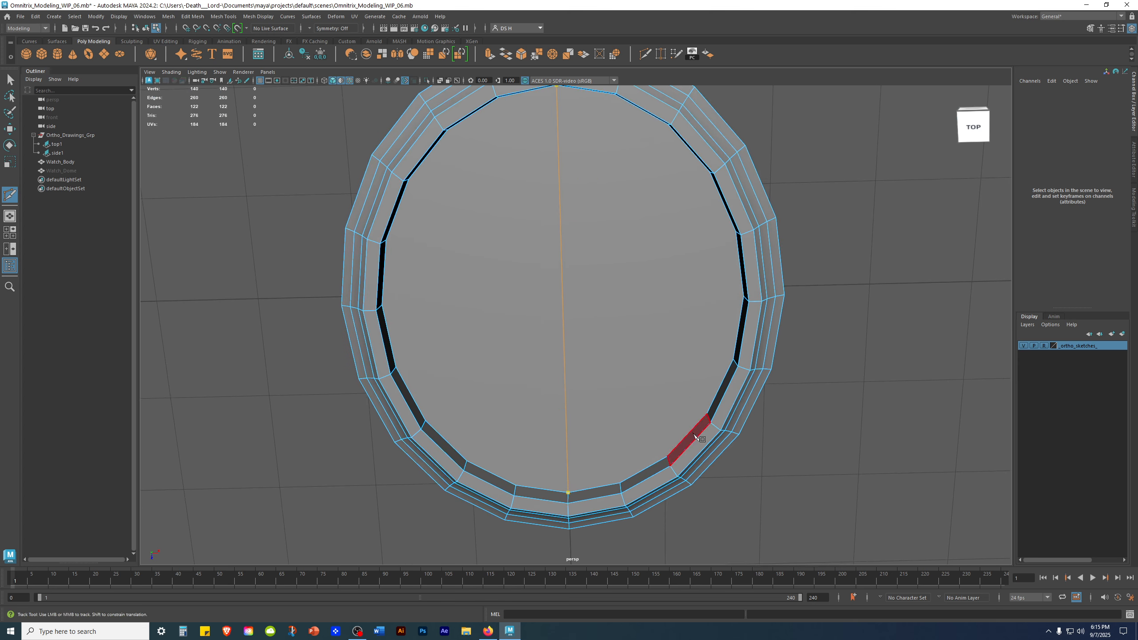
pyautogui.keyDown('alt'); pyautogui.moveTo(698, 437); pyautogui.dragTo(659, 390); pyautogui.keyUp('alt')
pyautogui.keyDown('alt'); pyautogui.moveTo(659, 390); pyautogui.dragTo(599, 374, button='right'); pyautogui.keyUp('alt')
pyautogui.press('w')
pyautogui.keyDown('alt'); pyautogui.moveTo(936, 348); pyautogui.dragTo(801, 347); pyautogui.keyUp('alt')
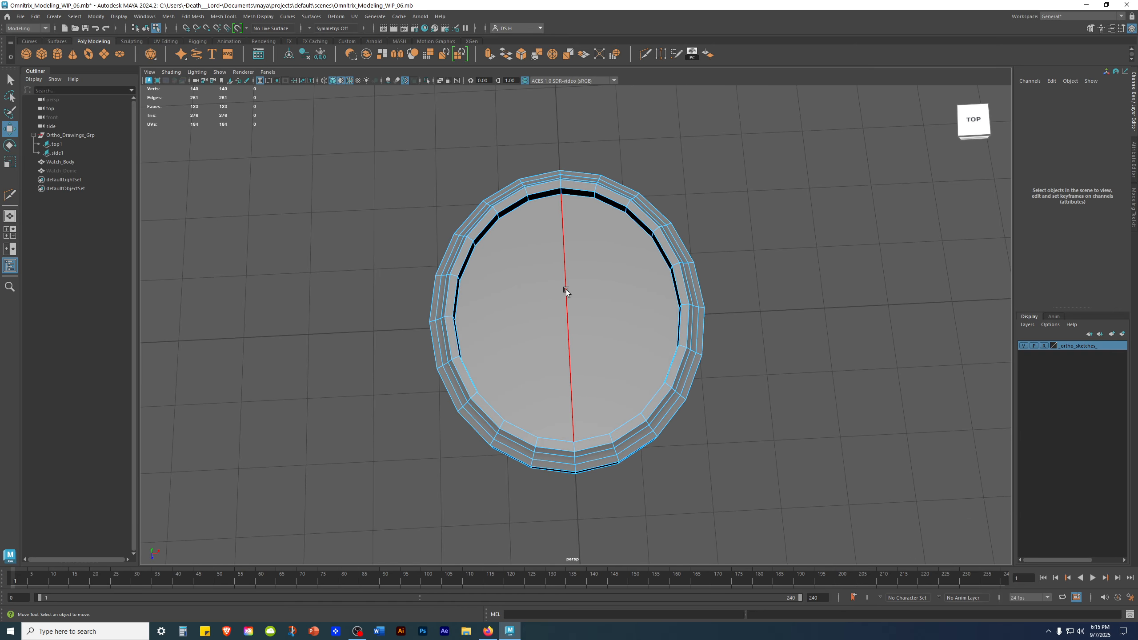
# Try cutting a second edge across the recessed inner floor from side to side, and undo both floor cuts.
pyautogui.keyDown('alt'); pyautogui.moveTo(569, 358); pyautogui.dragTo(645, 349); pyautogui.keyUp('alt')
pyautogui.scroll(2, 653, 341)
pyautogui.keyDown('shift'); pyautogui.moveTo(634, 260); pyautogui.dragTo(497, 254, button='right'); pyautogui.keyUp('shift')
pyautogui.keyDown('alt'); pyautogui.moveTo(526, 261); pyautogui.dragTo(414, 221); pyautogui.keyUp('alt')
pyautogui.keyDown('alt'); pyautogui.moveTo(296, 220); pyautogui.dragTo(187, 187); pyautogui.keyUp('alt')
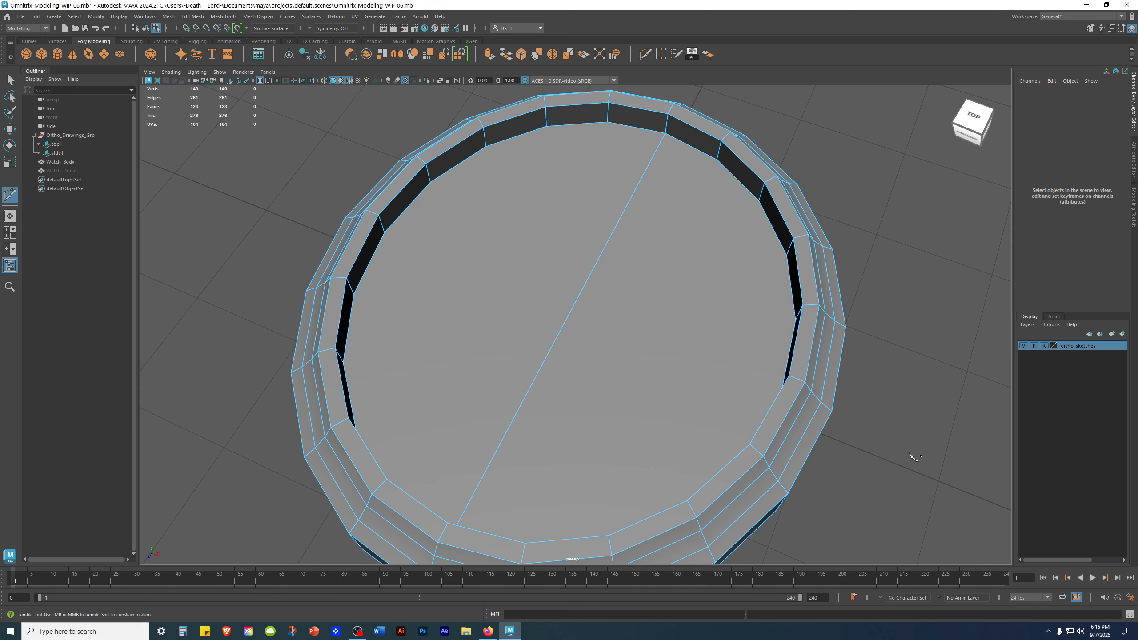
pyautogui.keyDown('alt'); pyautogui.moveTo(449, 257); pyautogui.dragTo(440, 250); pyautogui.keyUp('alt')
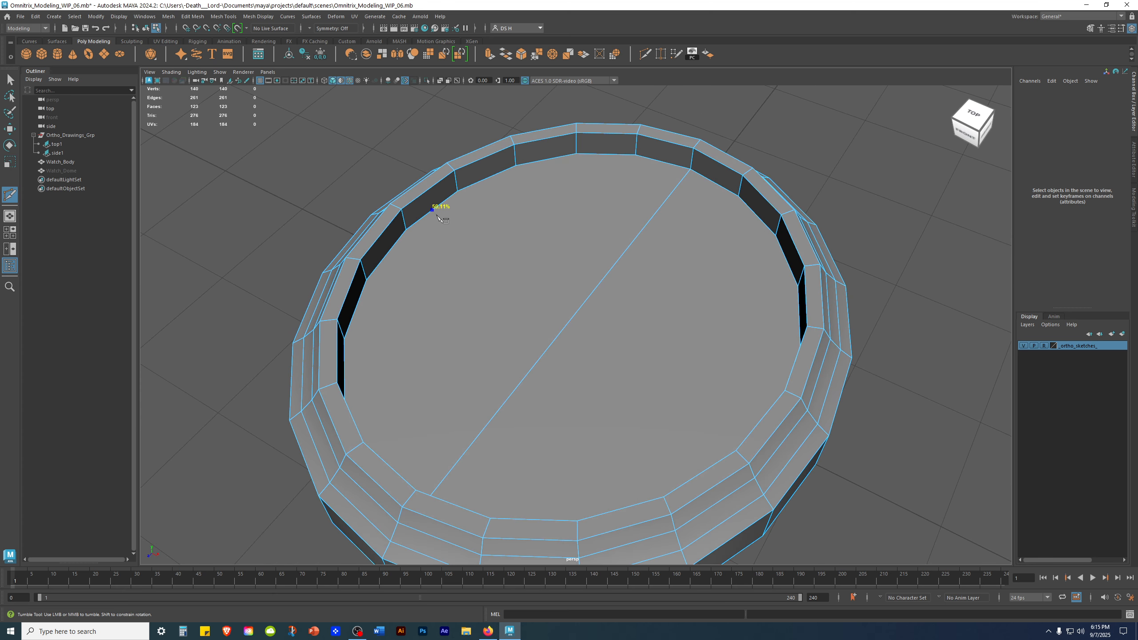
pyautogui.keyDown('alt'); pyautogui.moveTo(463, 275); pyautogui.dragTo(708, 318); pyautogui.keyUp('alt')
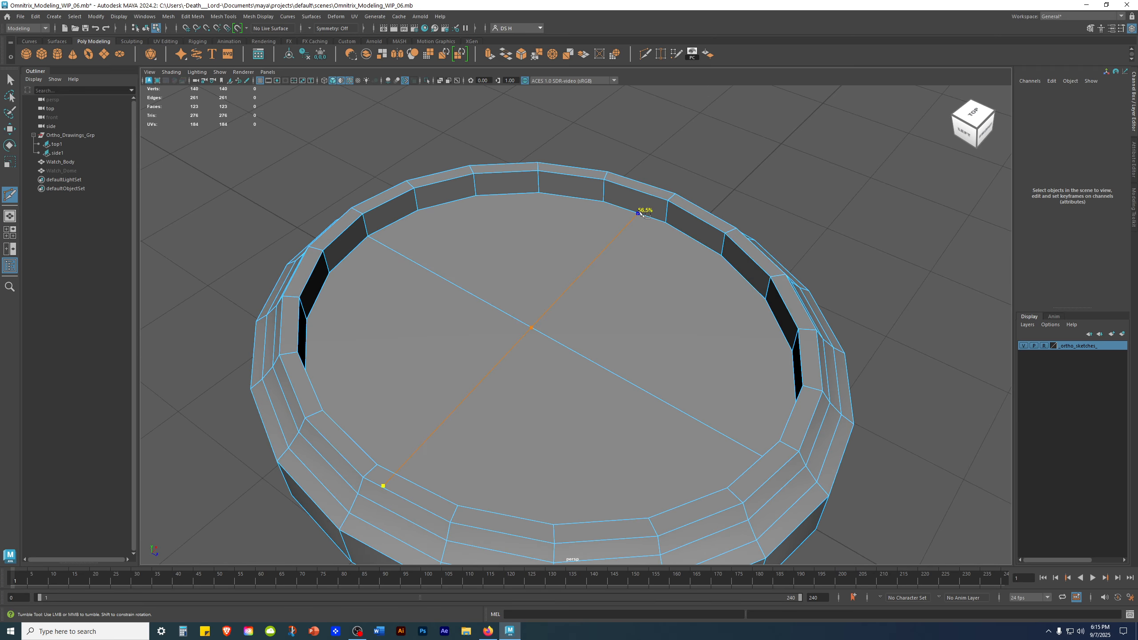
pyautogui.keyDown('alt'); pyautogui.moveTo(775, 272); pyautogui.dragTo(701, 267); pyautogui.keyUp('alt')
pyautogui.keyDown('alt'); pyautogui.moveTo(701, 266); pyautogui.dragTo(494, 284, button='right'); pyautogui.keyUp('alt')
pyautogui.press('w')
pyautogui.moveTo(800, 380)
pyautogui.keyDown('alt'); pyautogui.mouseDown()
pyautogui.moveTo(785, 349)
pyautogui.moveTo(805, 304)
pyautogui.moveTo(800, 375)
pyautogui.mouseUp(); pyautogui.keyUp('alt')
pyautogui.keyDown('alt'); pyautogui.moveTo(800, 376); pyautogui.dragTo(960, 359, button='right'); pyautogui.keyUp('alt')
pyautogui.keyDown('alt'); pyautogui.moveTo(629, 276); pyautogui.dragTo(606, 295); pyautogui.keyUp('alt')
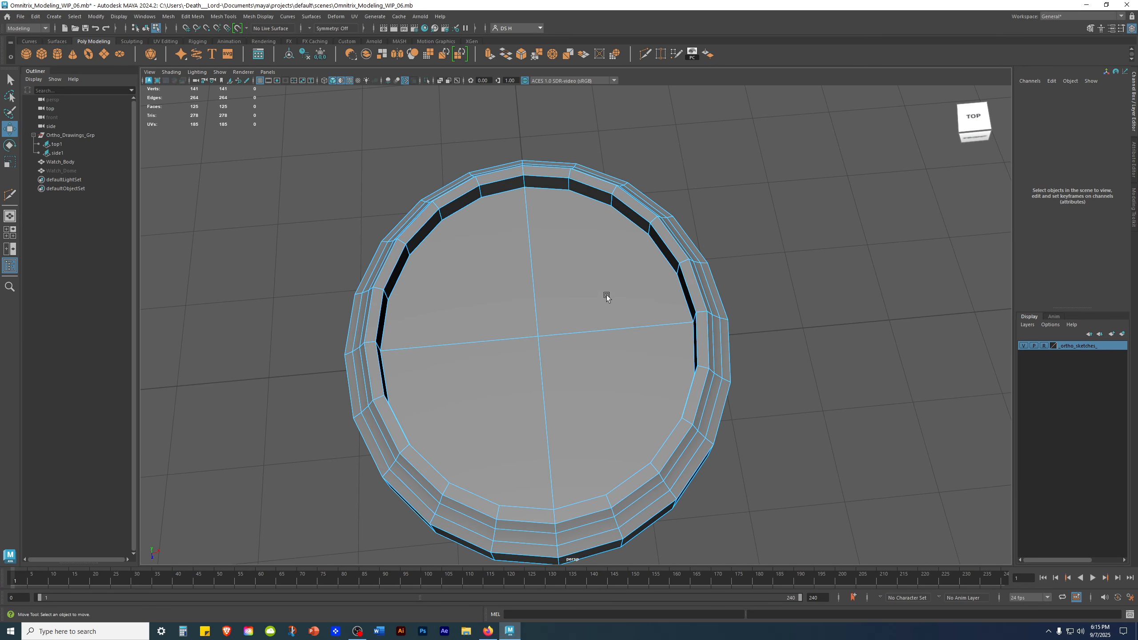
pyautogui.hotkey('ctrl', 'z')
# Extrude the undivided inner floor face of Watch_Body and scale it slightly inward to form a narrow border ring of faces.
pyautogui.click(546, 252)
pyautogui.moveTo(850, 377)
pyautogui.keyDown('alt'); pyautogui.mouseDown()
pyautogui.moveTo(804, 326)
pyautogui.moveTo(823, 249)
pyautogui.moveTo(814, 370)
pyautogui.moveTo(797, 327)
pyautogui.moveTo(761, 323)
pyautogui.mouseUp(); pyautogui.keyUp('alt')
pyautogui.press('4')
pyautogui.press('5')
pyautogui.moveTo(566, 274); pyautogui.dragTo(545, 296, button='right')
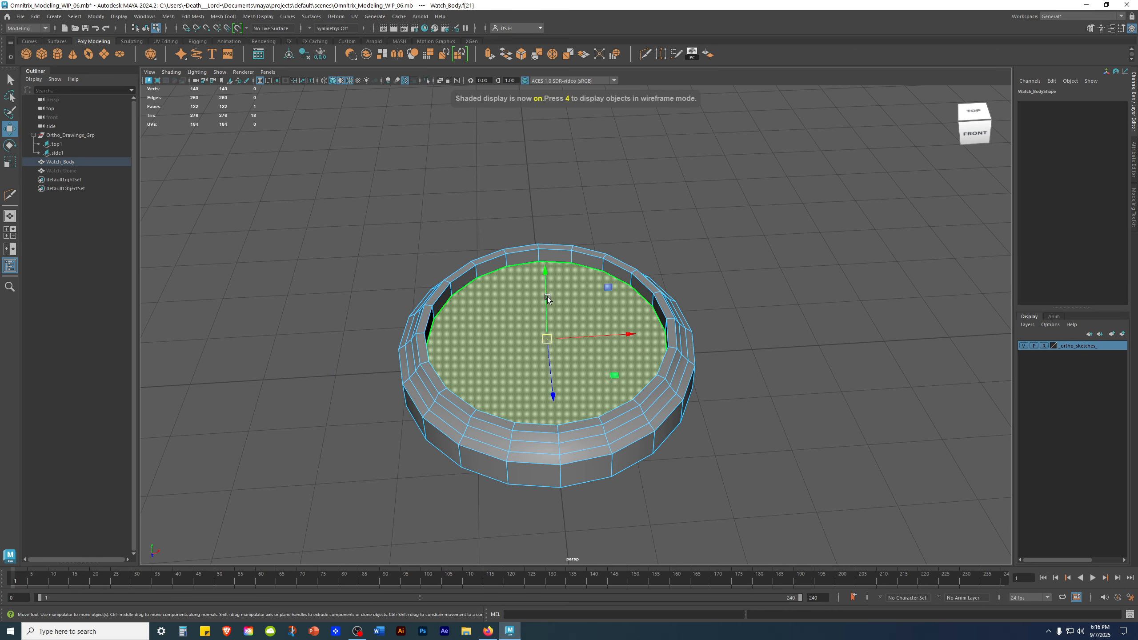
pyautogui.keyDown('alt'); pyautogui.moveTo(799, 323); pyautogui.dragTo(768, 231); pyautogui.keyUp('alt')
pyautogui.keyDown('shift'); pyautogui.moveTo(768, 231); pyautogui.dragTo(770, 257, button='right'); pyautogui.keyUp('shift')
pyautogui.keyDown('alt'); pyautogui.moveTo(829, 354); pyautogui.dragTo(531, 311); pyautogui.keyUp('alt')
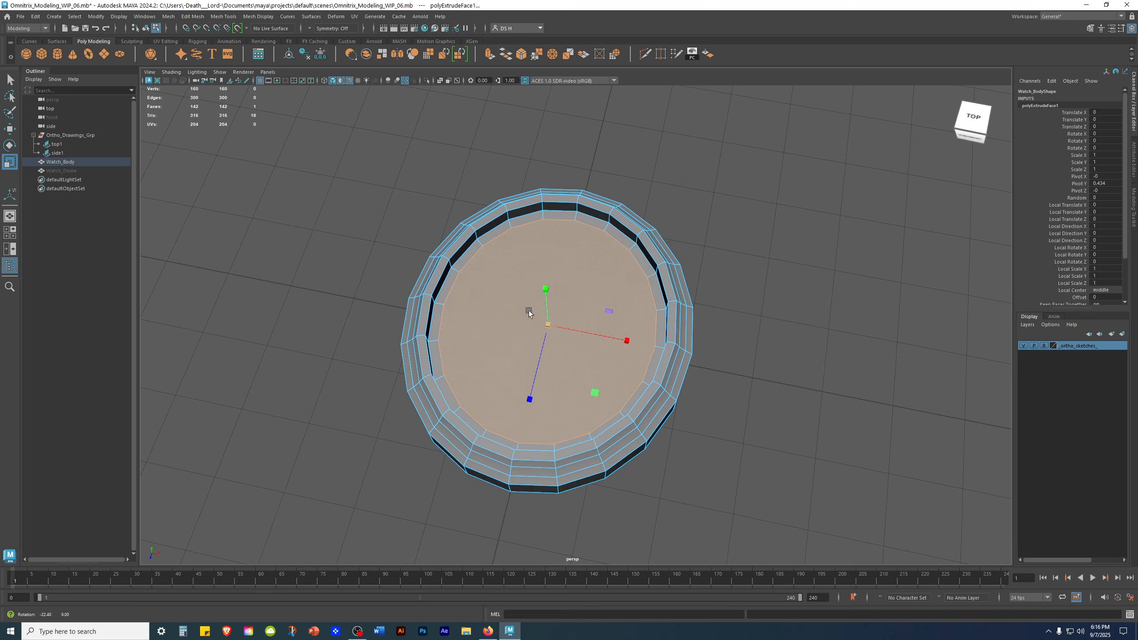
pyautogui.keyDown('alt'); pyautogui.moveTo(452, 432); pyautogui.dragTo(489, 278); pyautogui.keyUp('alt')
pyautogui.keyDown('alt'); pyautogui.moveTo(719, 470); pyautogui.dragTo(538, 327); pyautogui.keyUp('alt')
pyautogui.click(844, 182)
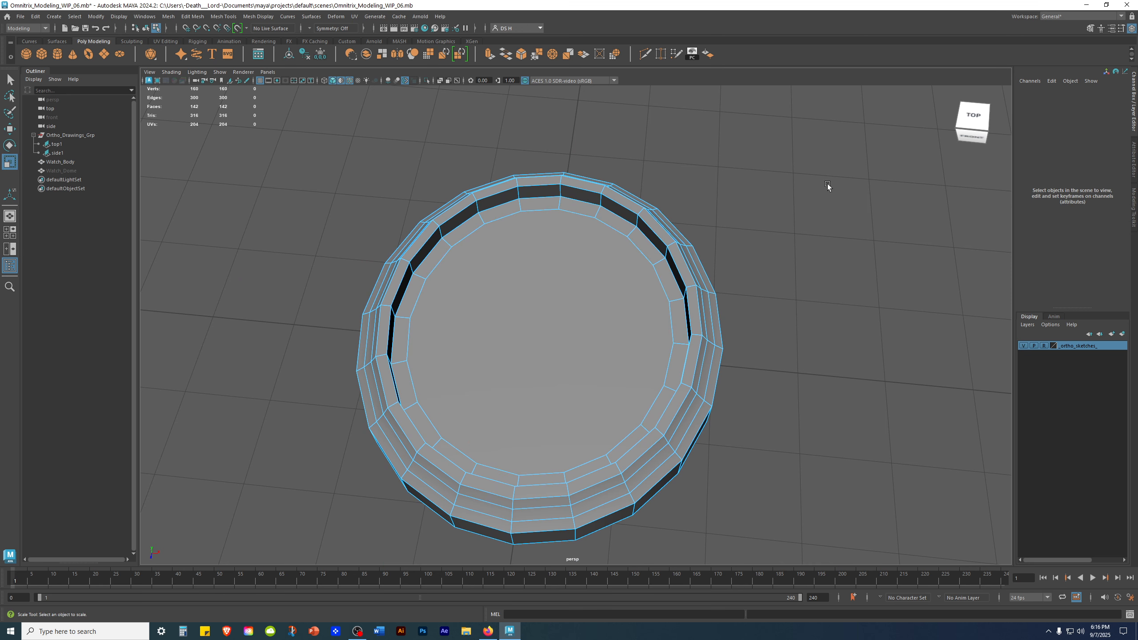
# Select the loop of border faces around the inner floor to examine the ring, and clear the selection.
pyautogui.click(577, 203)
pyautogui.press('w')
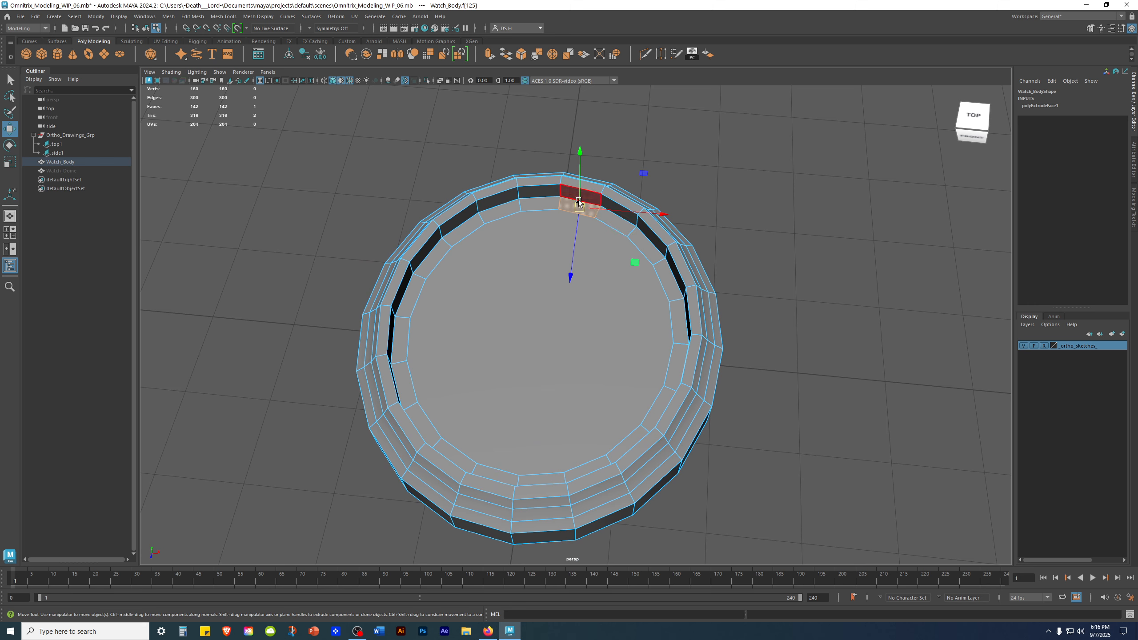
pyautogui.keyDown('shift'); pyautogui.doubleClick(614, 220); pyautogui.keyUp('shift')
pyautogui.keyDown('alt'); pyautogui.moveTo(635, 284); pyautogui.dragTo(581, 198); pyautogui.keyUp('alt')
pyautogui.press('q')
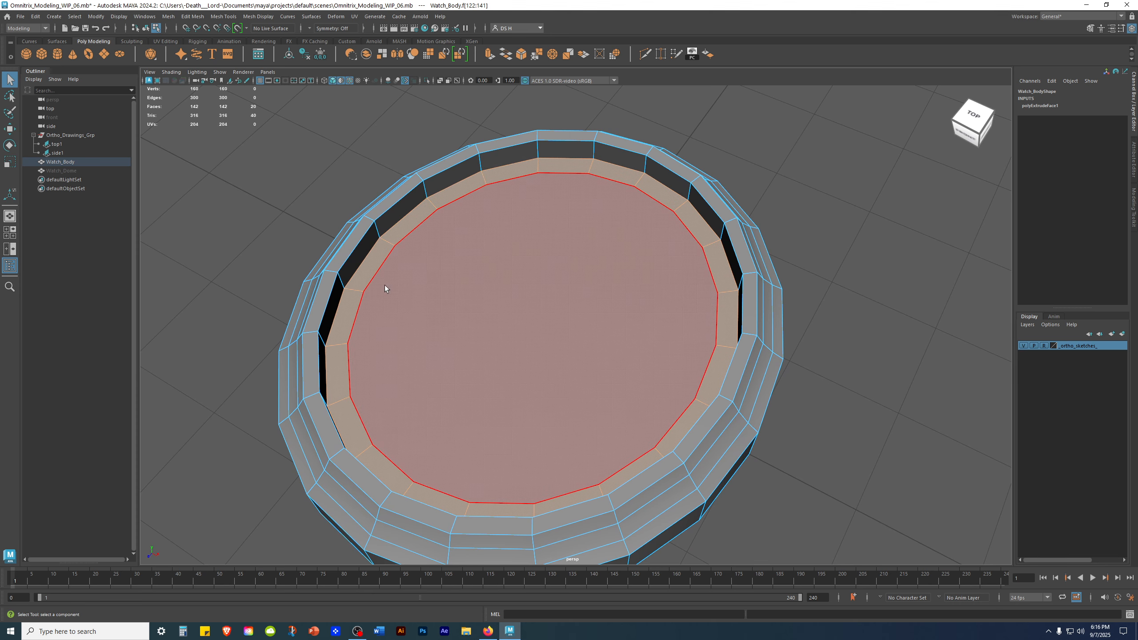
pyautogui.keyDown('alt'); pyautogui.moveTo(497, 507); pyautogui.dragTo(762, 422); pyautogui.keyUp('alt')
pyautogui.click(784, 362)
pyautogui.keyDown('alt'); pyautogui.moveTo(784, 362); pyautogui.dragTo(781, 405); pyautogui.keyUp('alt')
pyautogui.keyDown('alt'); pyautogui.moveTo(782, 406); pyautogui.dragTo(518, 397, button='right'); pyautogui.keyUp('alt')
pyautogui.keyDown('alt'); pyautogui.moveTo(517, 397); pyautogui.dragTo(506, 350); pyautogui.keyUp('alt')
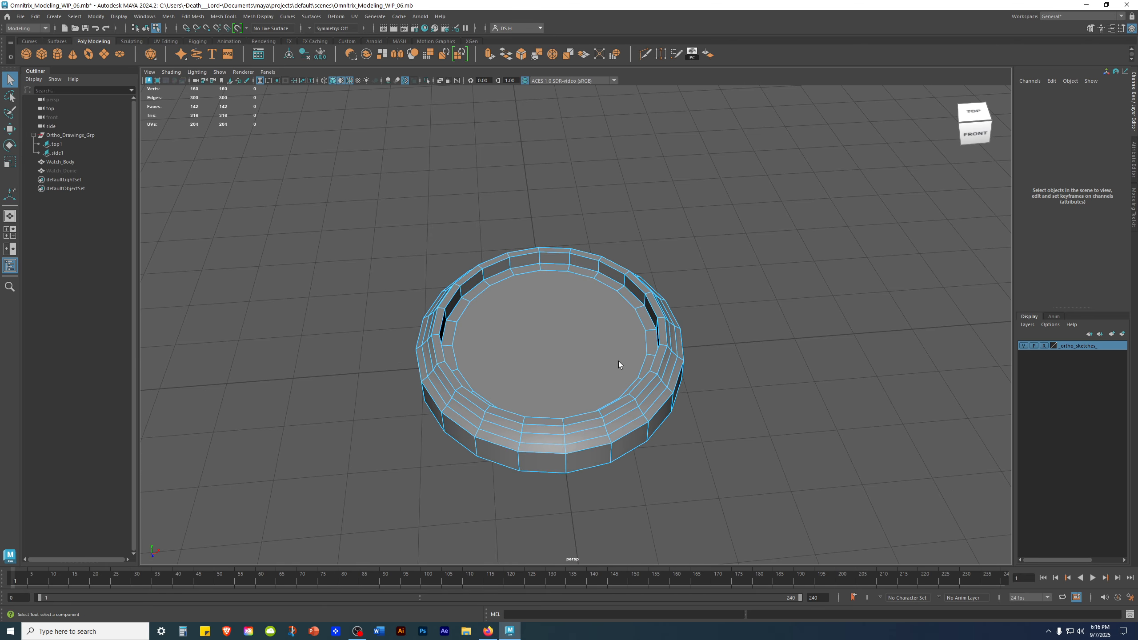
# Cut an edge across the inset floor face from front to back with Multi-Cut, joining opposite vertices of the border ring.
pyautogui.keyDown('alt'); pyautogui.moveTo(619, 364); pyautogui.dragTo(610, 303); pyautogui.keyUp('alt')
pyautogui.keyDown('alt'); pyautogui.moveTo(607, 268); pyautogui.dragTo(712, 325, button='right'); pyautogui.keyUp('alt')
pyautogui.keyDown('alt'); pyautogui.moveTo(713, 325); pyautogui.dragTo(726, 297); pyautogui.keyUp('alt')
pyautogui.keyDown('alt'); pyautogui.moveTo(727, 297); pyautogui.dragTo(679, 269, button='right'); pyautogui.keyUp('alt')
pyautogui.keyDown('alt'); pyautogui.moveTo(679, 269); pyautogui.dragTo(678, 284); pyautogui.keyUp('alt')
pyautogui.moveTo(671, 248); pyautogui.dragTo(671, 247, button='right')
pyautogui.keyDown('shift'); pyautogui.rightClick(666, 251); pyautogui.keyUp('shift')
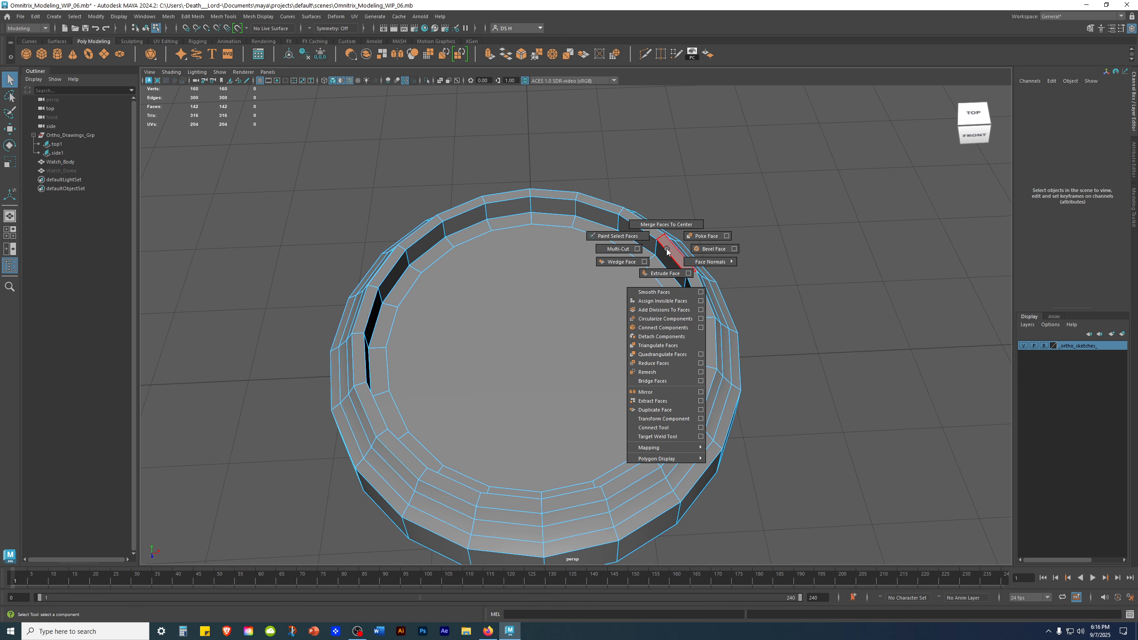
pyautogui.keyDown('shift'); pyautogui.rightClick(580, 297); pyautogui.keyUp('shift')
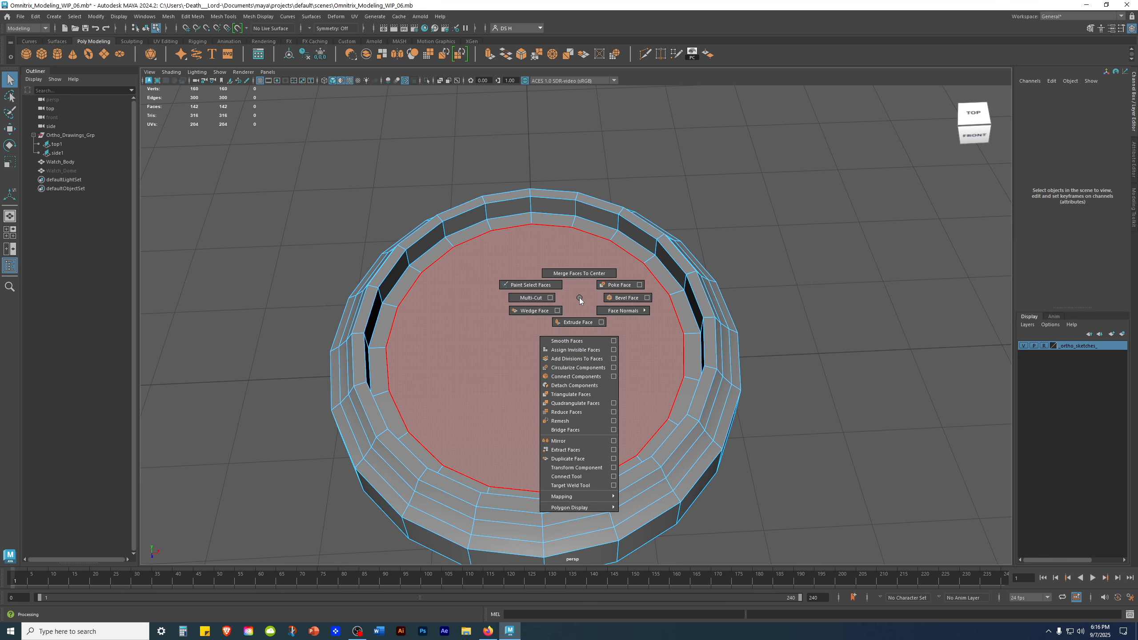
pyautogui.click(498, 301)
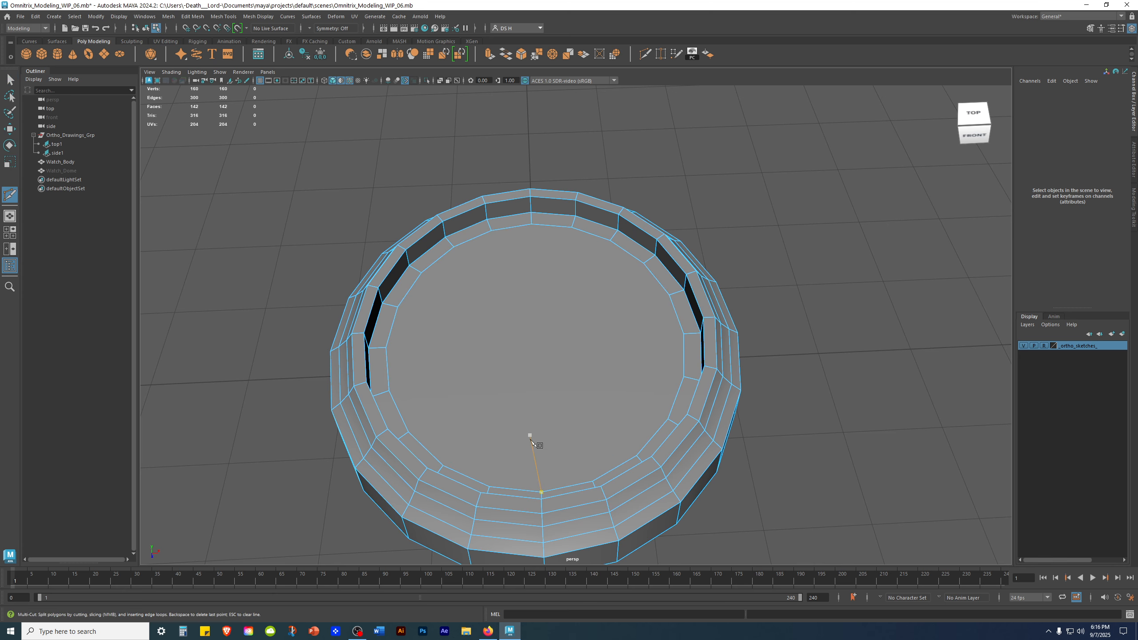
pyautogui.keyDown('alt'); pyautogui.moveTo(536, 437); pyautogui.dragTo(535, 475); pyautogui.keyUp('alt')
pyautogui.click(570, 490)
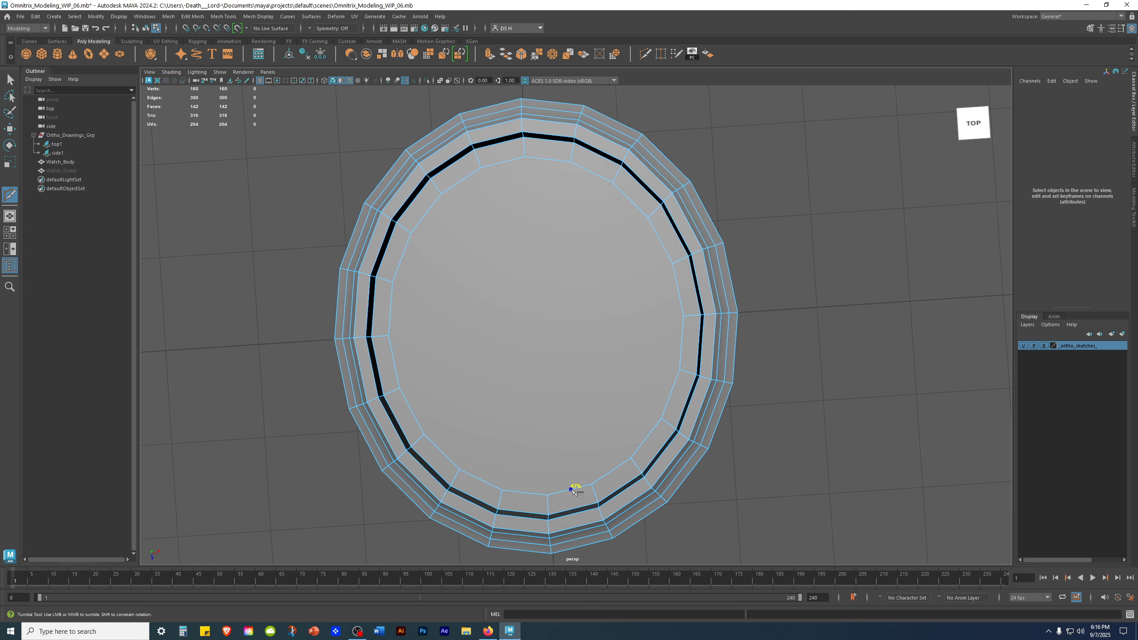
pyautogui.keyDown('alt'); pyautogui.moveTo(533, 193); pyautogui.dragTo(522, 217); pyautogui.keyUp('alt')
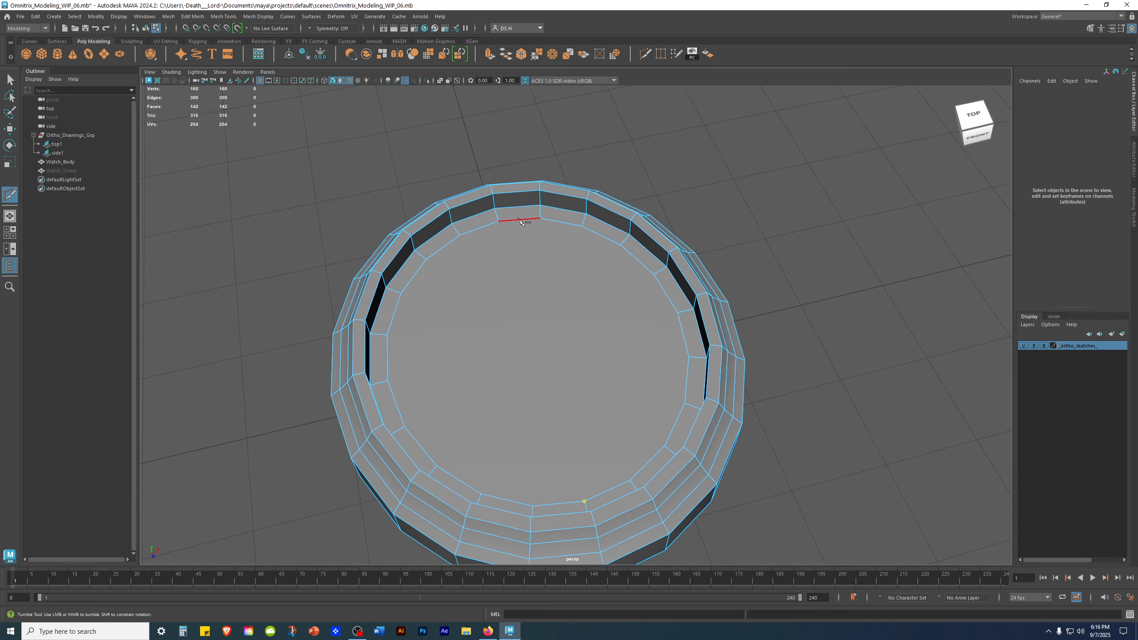
pyautogui.keyDown('alt'); pyautogui.moveTo(417, 274); pyautogui.dragTo(376, 233); pyautogui.keyUp('alt')
pyautogui.press('w')
pyautogui.keyDown('alt'); pyautogui.moveTo(572, 363); pyautogui.dragTo(513, 283); pyautogui.keyUp('alt')
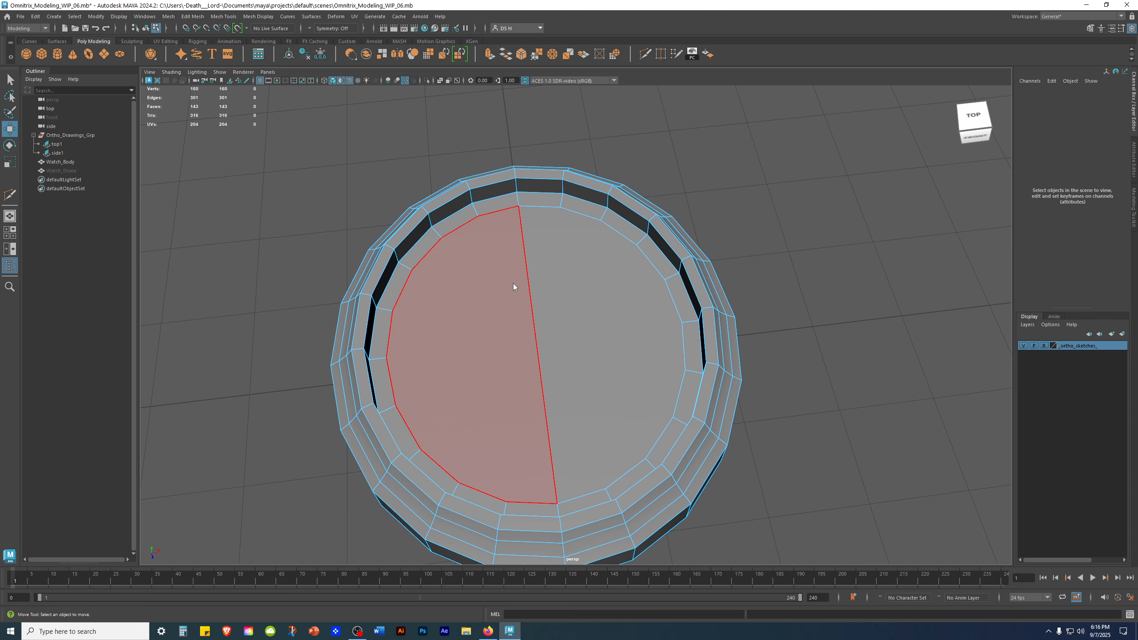
# Cut a second edge across the inset floor from side to side with Multi-Cut, dividing the floor into four quadrants.
pyautogui.keyDown('shift'); pyautogui.rightClick(513, 283); pyautogui.keyUp('shift')
pyautogui.keyDown('shift'); pyautogui.moveTo(513, 283); pyautogui.dragTo(408, 278, button='right'); pyautogui.keyUp('shift')
pyautogui.keyDown('alt'); pyautogui.moveTo(408, 278); pyautogui.dragTo(621, 246); pyautogui.keyUp('alt')
pyautogui.click(452, 227)
pyautogui.keyDown('alt'); pyautogui.moveTo(684, 302); pyautogui.dragTo(610, 404); pyautogui.keyUp('alt')
pyautogui.press('w')
pyautogui.moveTo(543, 324)
pyautogui.keyDown('alt'); pyautogui.mouseDown()
pyautogui.moveTo(543, 313)
pyautogui.moveTo(551, 324)
pyautogui.mouseUp(); pyautogui.keyUp('alt')
pyautogui.keyDown('alt'); pyautogui.moveTo(550, 324); pyautogui.dragTo(591, 321, button='right'); pyautogui.keyUp('alt')
pyautogui.keyDown('alt'); pyautogui.moveTo(592, 321); pyautogui.dragTo(601, 313); pyautogui.keyUp('alt')
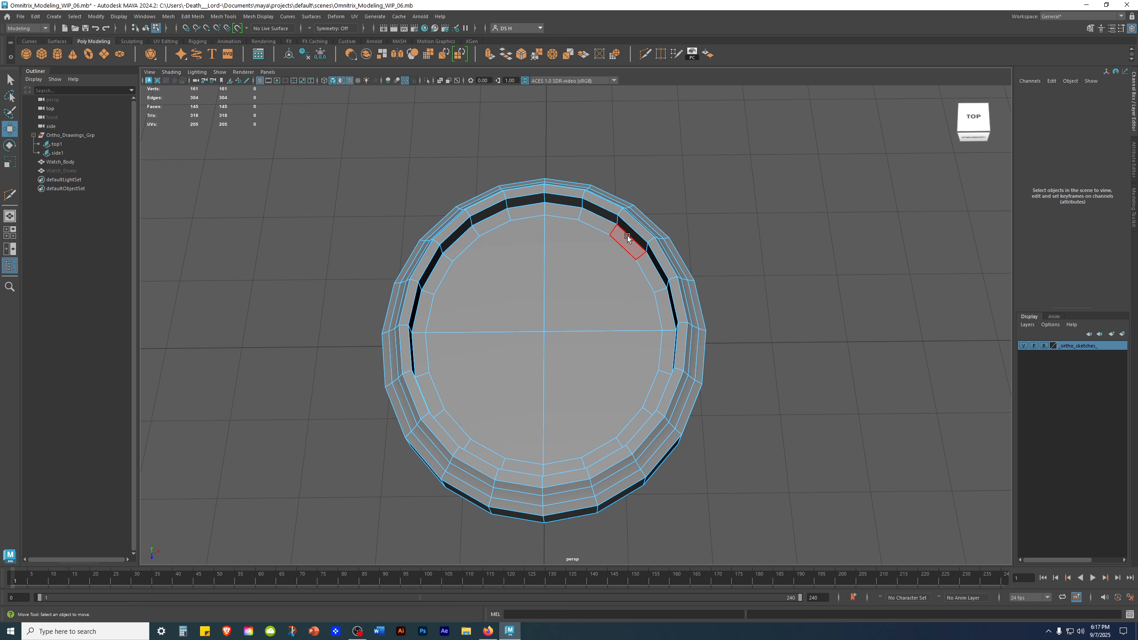
# Return to object mode with nothing selected and save the scene as a new version named Omnitrix_Modeling_WIP_07.mb.
pyautogui.moveTo(505, 266)
pyautogui.keyDown('shift'); pyautogui.mouseDown(button='right')
pyautogui.moveTo(371, 270)
pyautogui.moveTo(505, 265)
pyautogui.mouseUp(button='right'); pyautogui.keyUp('shift')
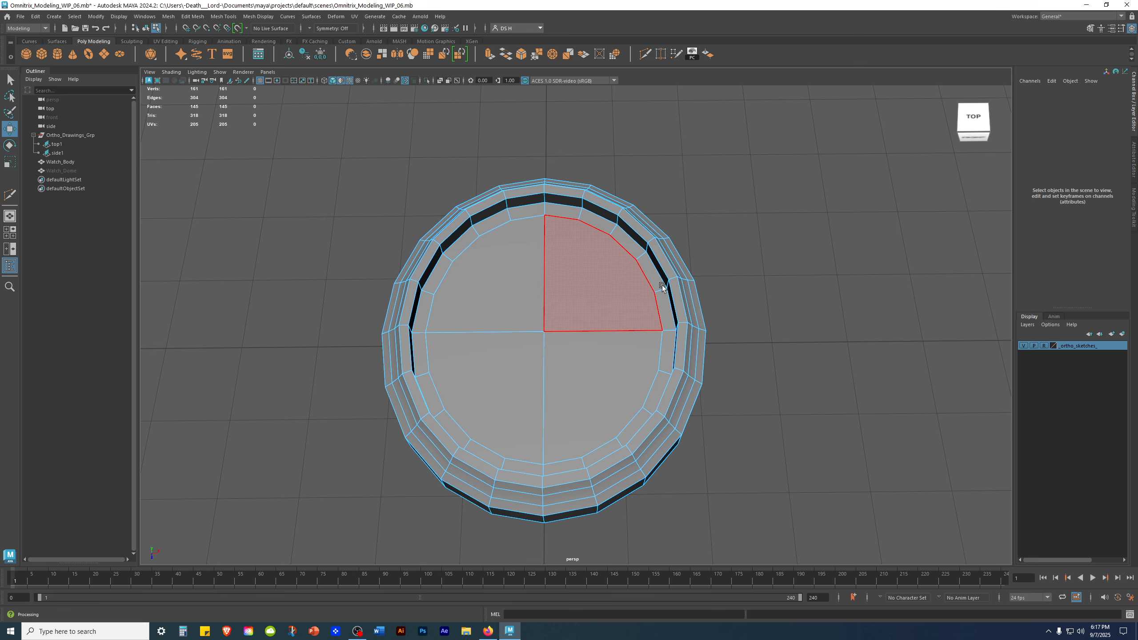
pyautogui.press('F8')
pyautogui.click(761, 300)
pyautogui.keyDown('alt'); pyautogui.moveTo(761, 300); pyautogui.dragTo(827, 285); pyautogui.keyUp('alt')
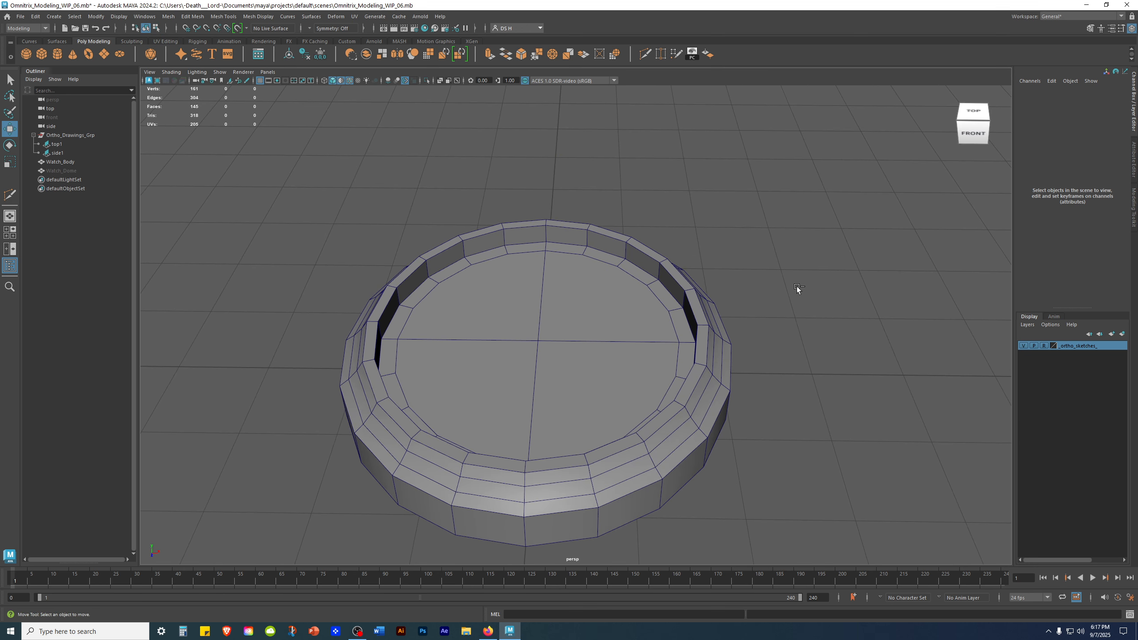
pyautogui.press('q')
pyautogui.hotkey('ctrl', 'shift', 's')
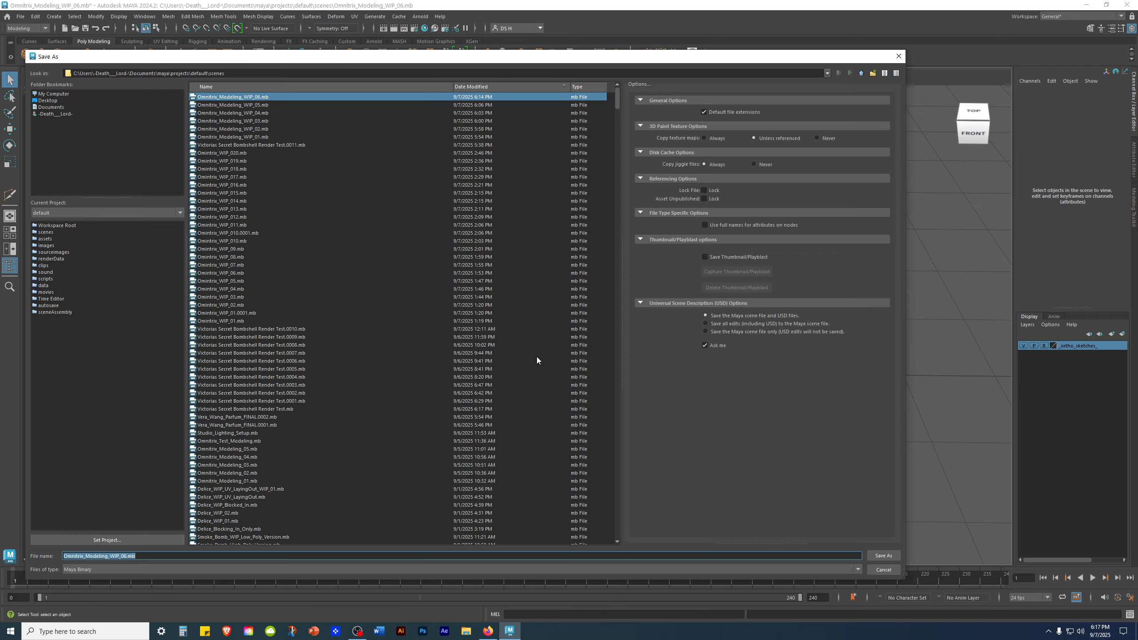
pyautogui.click(126, 556)
pyautogui.write('7')
pyautogui.press('Return')
# Select the Watch_Body mesh and start the Multi-Cut tool on it.
pyautogui.keyDown('alt'); pyautogui.moveTo(782, 296); pyautogui.dragTo(757, 310); pyautogui.keyUp('alt')
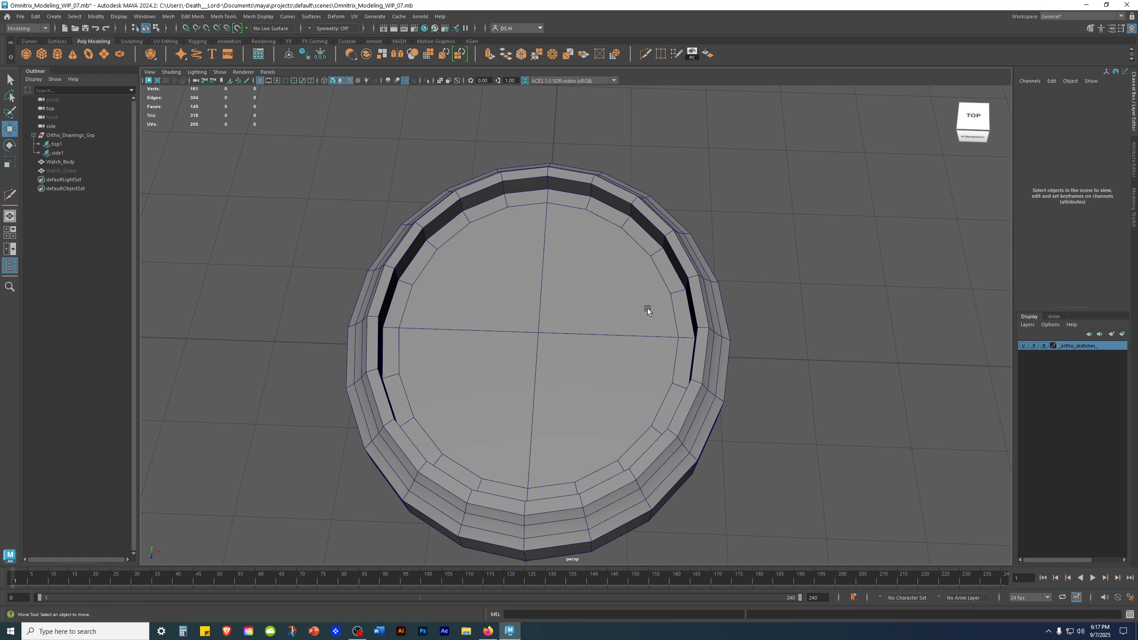
pyautogui.click(647, 308)
pyautogui.keyDown('alt'); pyautogui.moveTo(698, 330); pyautogui.dragTo(643, 266); pyautogui.keyUp('alt')
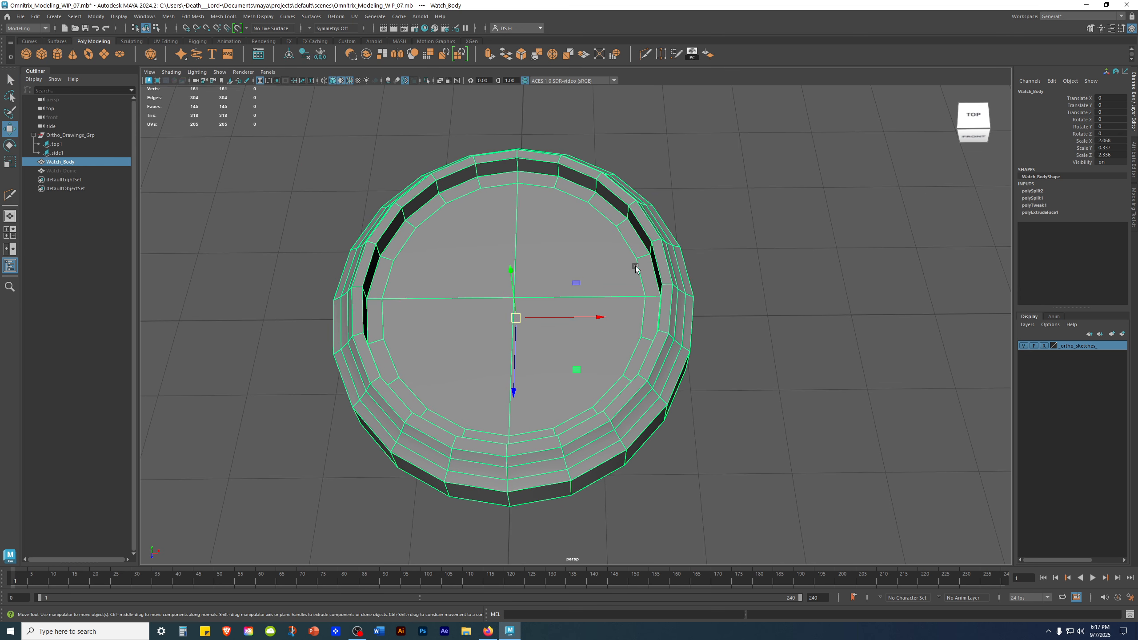
pyautogui.keyDown('shift'); pyautogui.rightClick(733, 166); pyautogui.keyUp('shift')
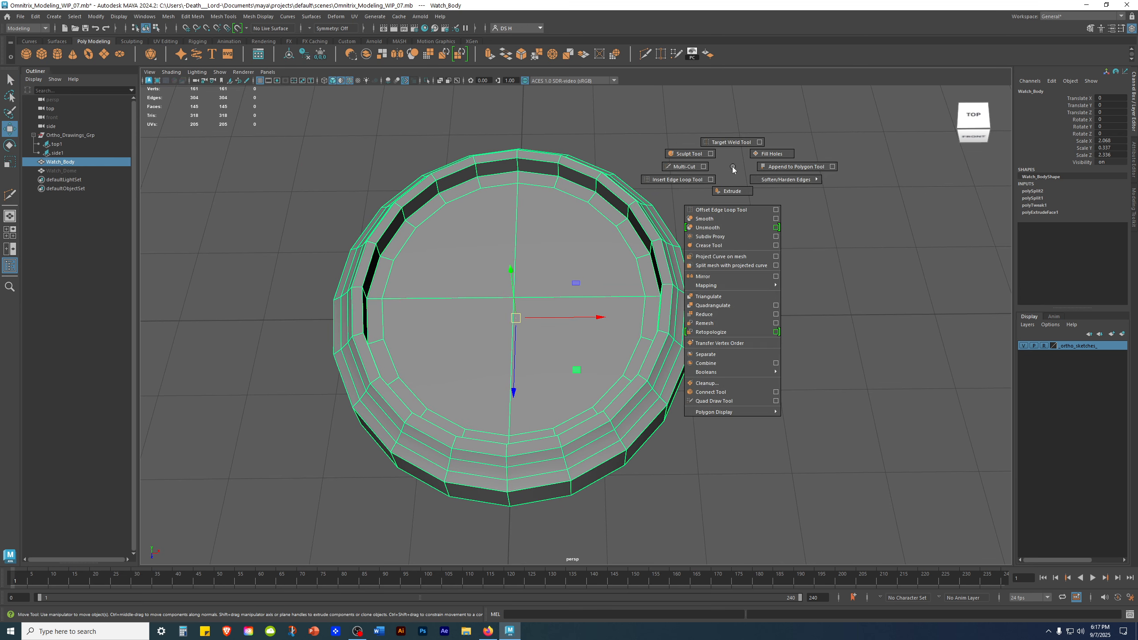
pyautogui.click(666, 168)
pyautogui.click(416, 227)
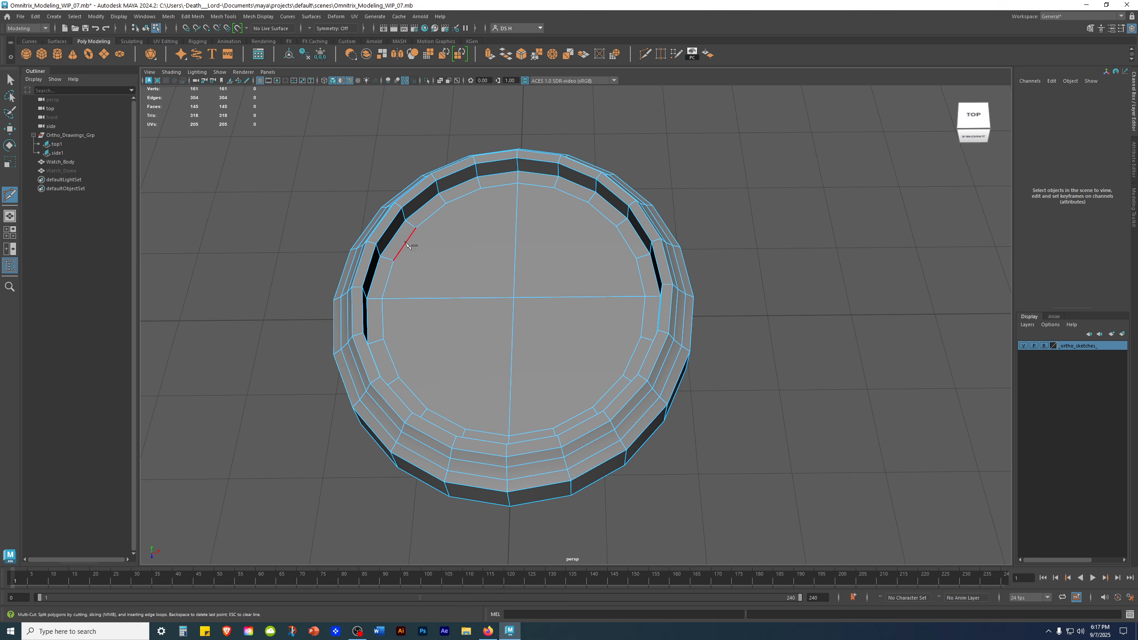
pyautogui.keyDown('alt'); pyautogui.moveTo(914, 240); pyautogui.dragTo(973, 211); pyautogui.keyUp('alt')
pyautogui.keyDown('alt'); pyautogui.moveTo(589, 277); pyautogui.dragTo(582, 293); pyautogui.keyUp('alt')
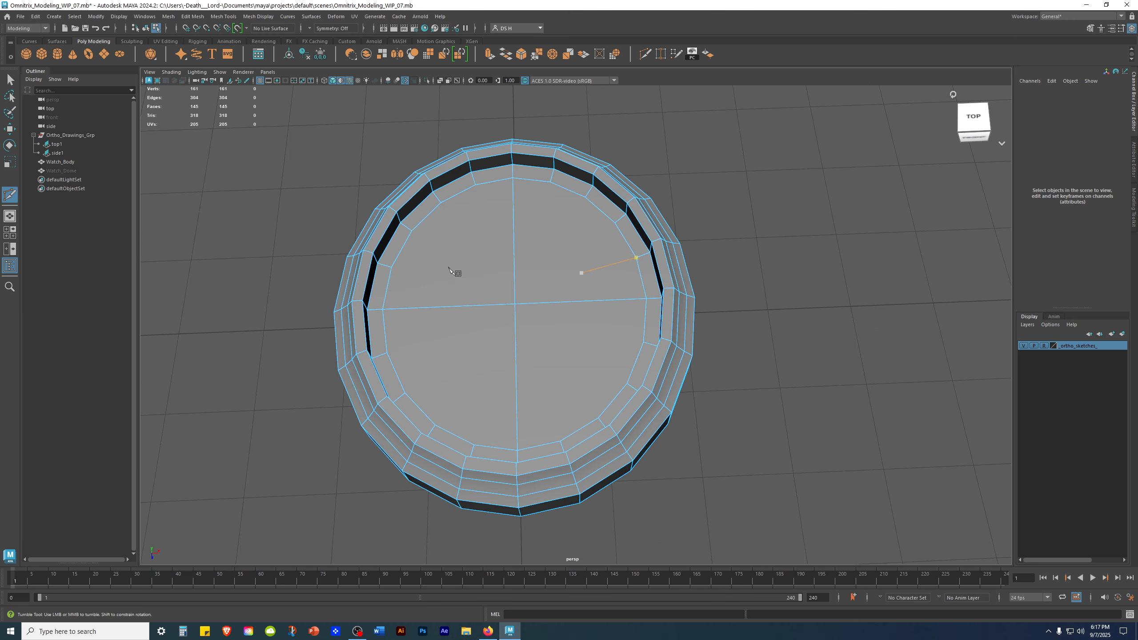
pyautogui.moveTo(406, 246); pyautogui.dragTo(391, 267)
pyautogui.keyDown('alt'); pyautogui.moveTo(648, 300); pyautogui.dragTo(650, 315); pyautogui.keyUp('alt')
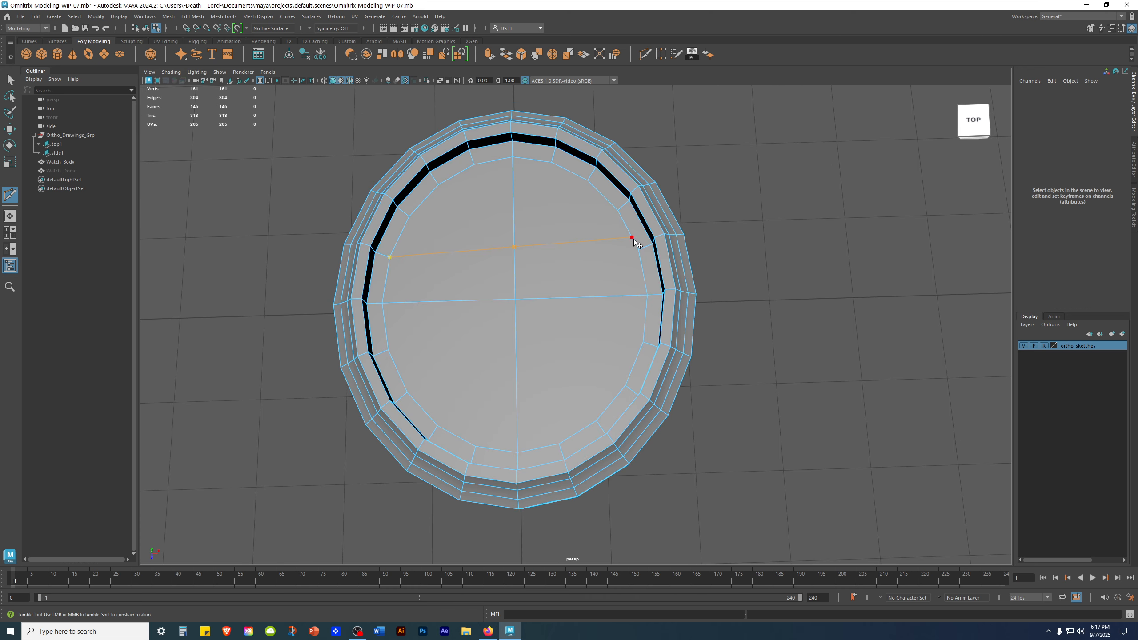
pyautogui.press('Escape')
pyautogui.click(625, 385)
pyautogui.keyDown('alt'); pyautogui.moveTo(554, 407); pyautogui.dragTo(528, 386); pyautogui.keyUp('alt')
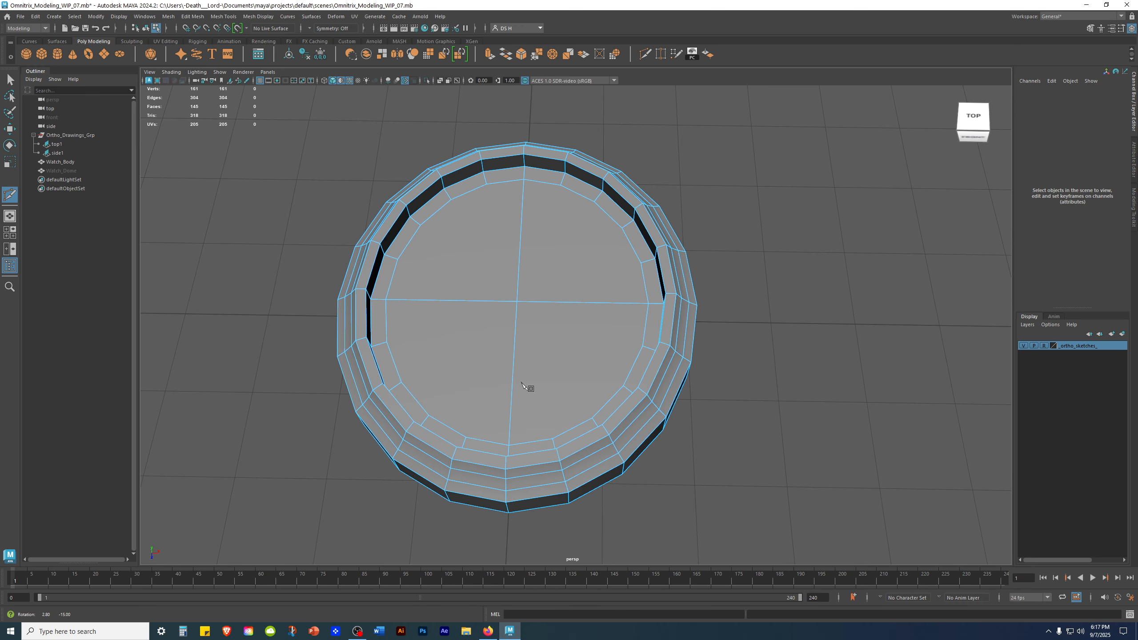
# Turn on Object Z symmetry and cut a mirrored pair of side-to-side edges across the inner floor, flanking the center edge.
pyautogui.click(311, 31)
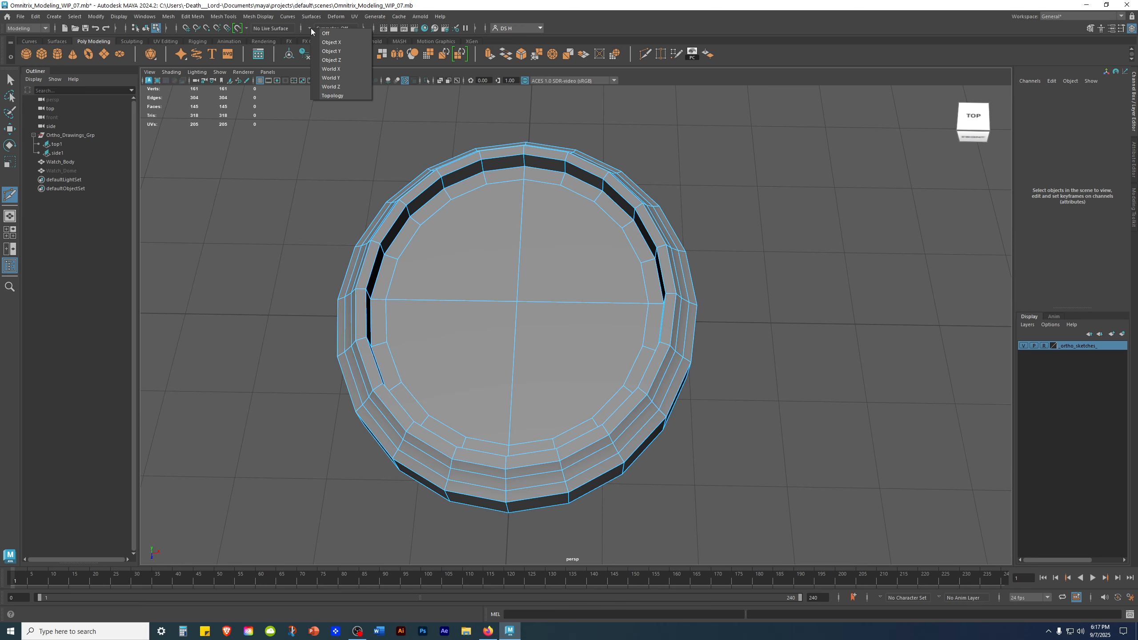
pyautogui.click(332, 60)
pyautogui.scroll(-5, 571, 361)
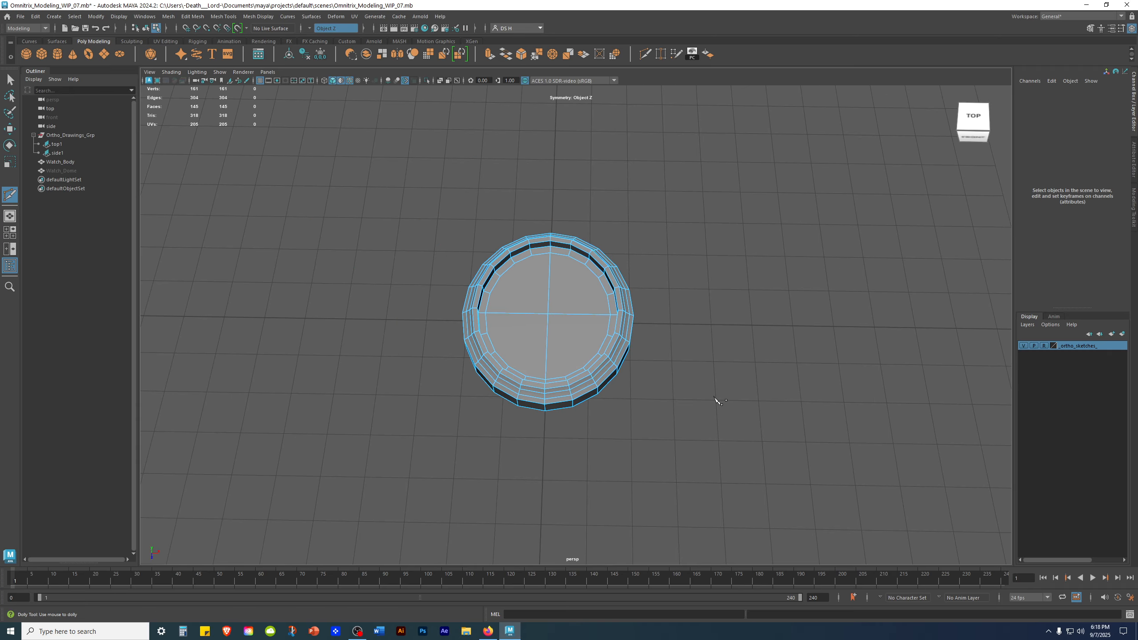
pyautogui.keyDown('alt'); pyautogui.moveTo(716, 400); pyautogui.dragTo(737, 371); pyautogui.keyUp('alt')
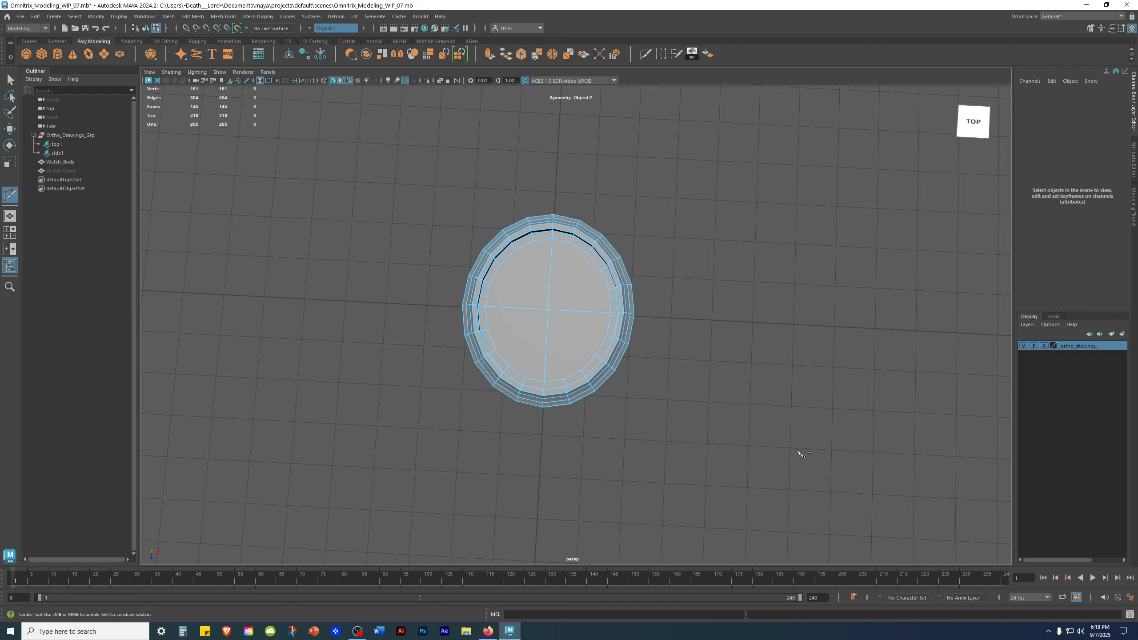
pyautogui.scroll(6, 719, 396)
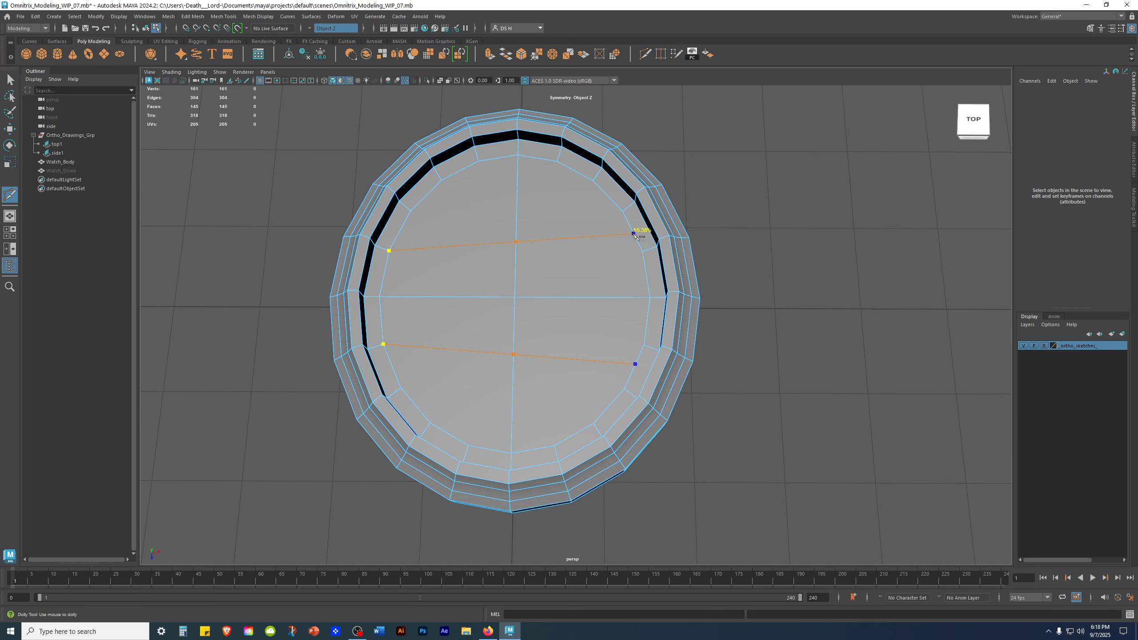
pyautogui.keyDown('alt'); pyautogui.moveTo(901, 342); pyautogui.dragTo(796, 325); pyautogui.keyUp('alt')
pyautogui.press('w')
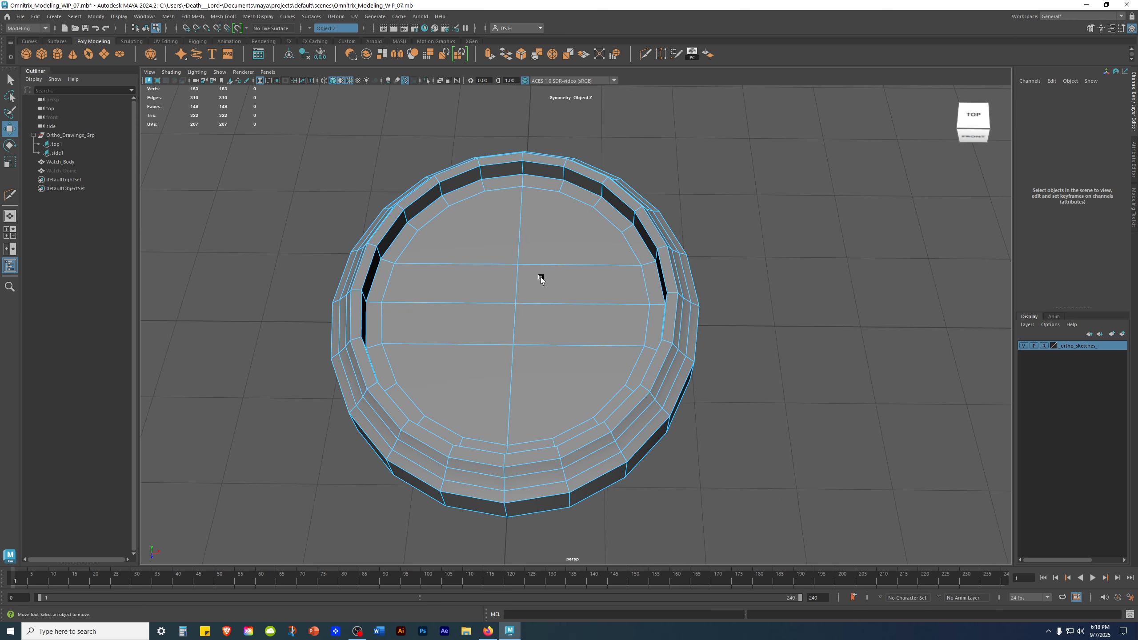
# Cut a second mirrored pair of side-to-side edges across the floor, joining the next ring vertices farther from the center.
pyautogui.press('F11')
pyautogui.click(447, 255)
pyautogui.keyDown('shift'); pyautogui.moveTo(447, 255); pyautogui.dragTo(444, 197, button='right'); pyautogui.keyUp('shift')
pyautogui.keyDown('shift'); pyautogui.moveTo(564, 172); pyautogui.dragTo(394, 254, button='right'); pyautogui.keyUp('shift')
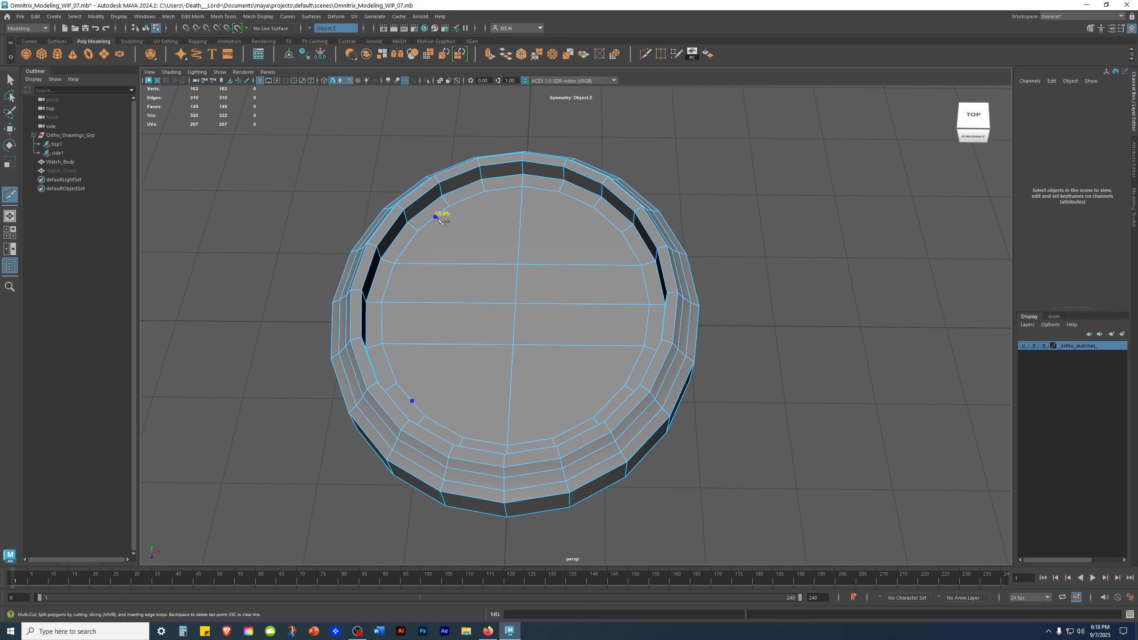
pyautogui.keyDown('alt'); pyautogui.moveTo(618, 244); pyautogui.dragTo(625, 267); pyautogui.keyUp('alt')
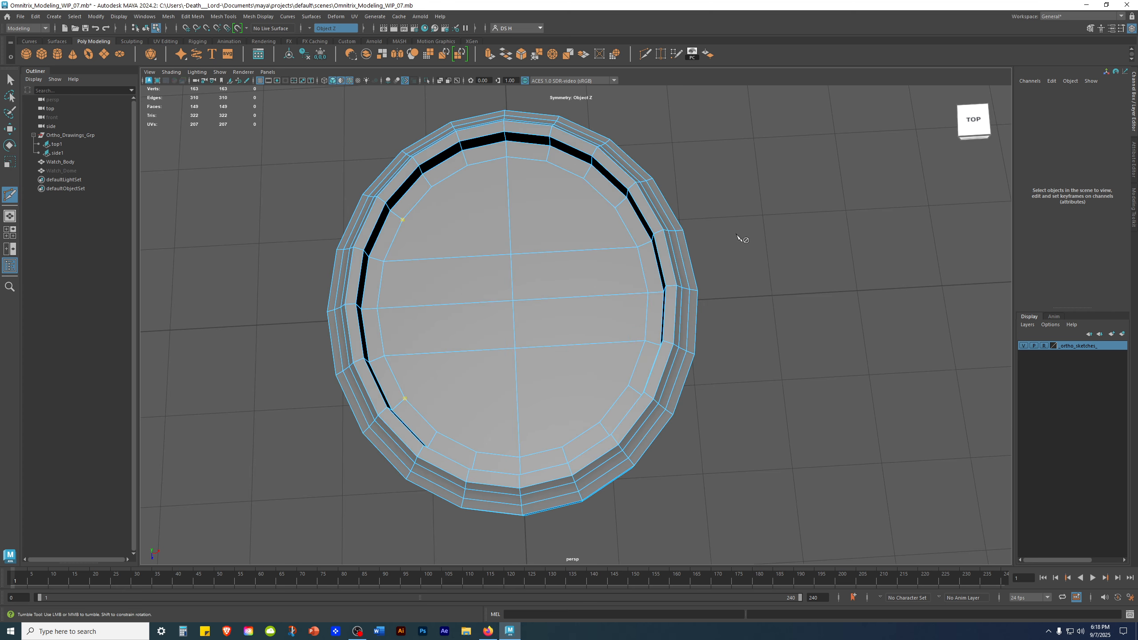
pyautogui.click(595, 190)
pyautogui.press('Return')
pyautogui.keyDown('alt'); pyautogui.moveTo(779, 299); pyautogui.dragTo(684, 295); pyautogui.keyUp('alt')
pyautogui.press('w')
pyautogui.keyDown('alt'); pyautogui.moveTo(658, 333); pyautogui.dragTo(573, 273); pyautogui.keyUp('alt')
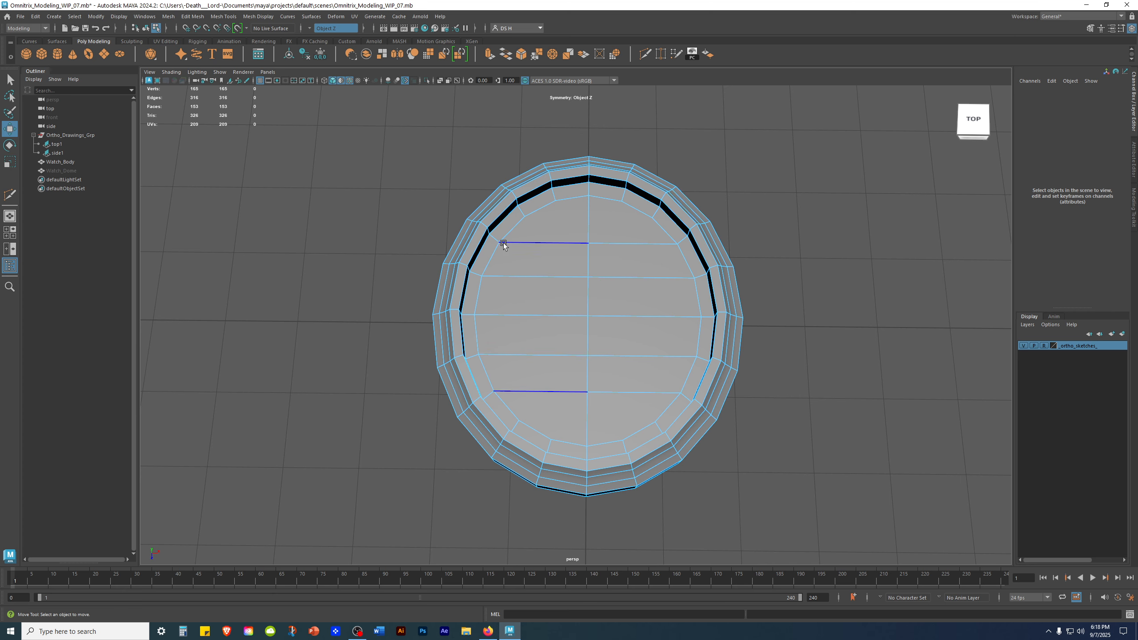
# Switch symmetry to Object X and cut a mirrored pair of front-to-back edges flanking the floor's center edge with Multi-Cut.
pyautogui.keyDown('alt'); pyautogui.moveTo(616, 345); pyautogui.dragTo(702, 339); pyautogui.keyUp('alt')
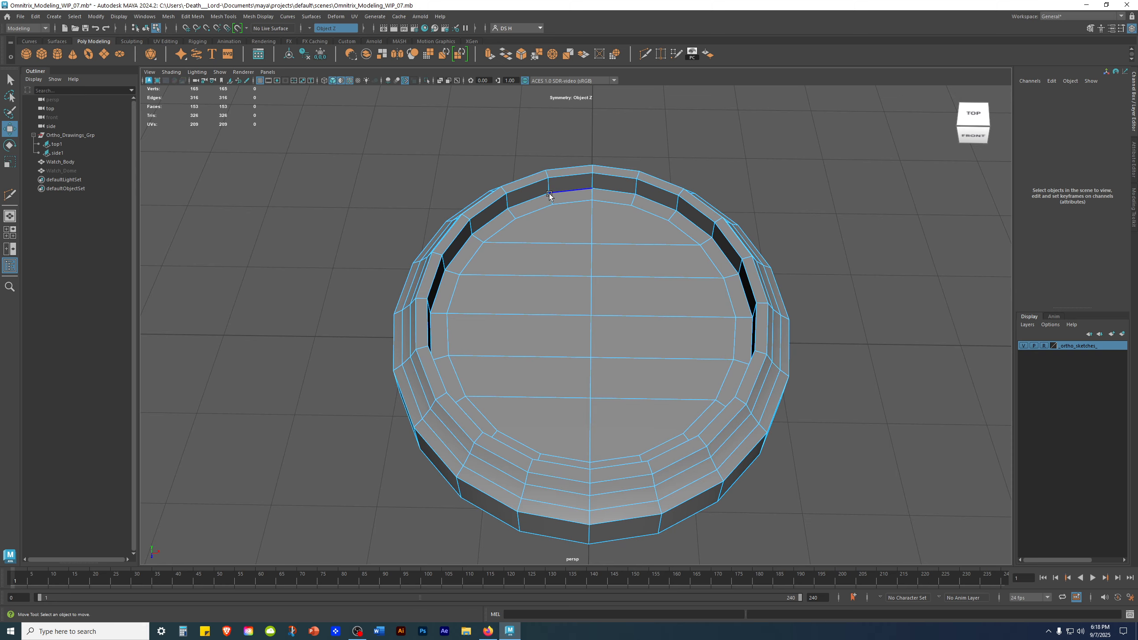
pyautogui.keyDown('alt'); pyautogui.moveTo(754, 275); pyautogui.dragTo(640, 303); pyautogui.keyUp('alt')
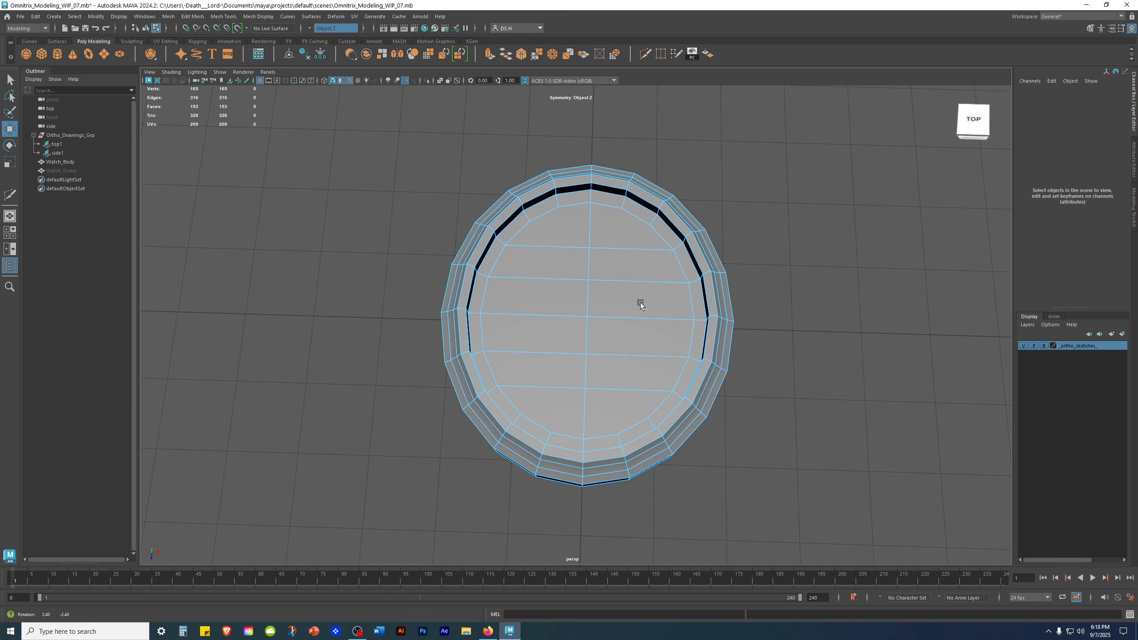
pyautogui.keyDown('shift'); pyautogui.rightClick(570, 243); pyautogui.keyUp('shift')
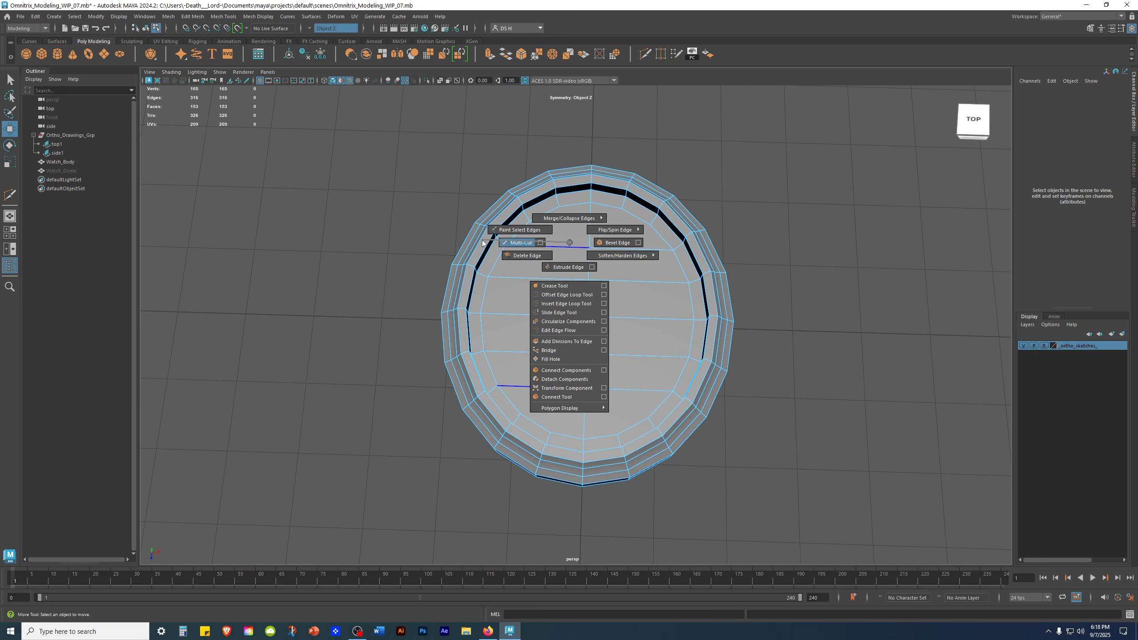
pyautogui.click(481, 240)
pyautogui.scroll(1, 842, 343)
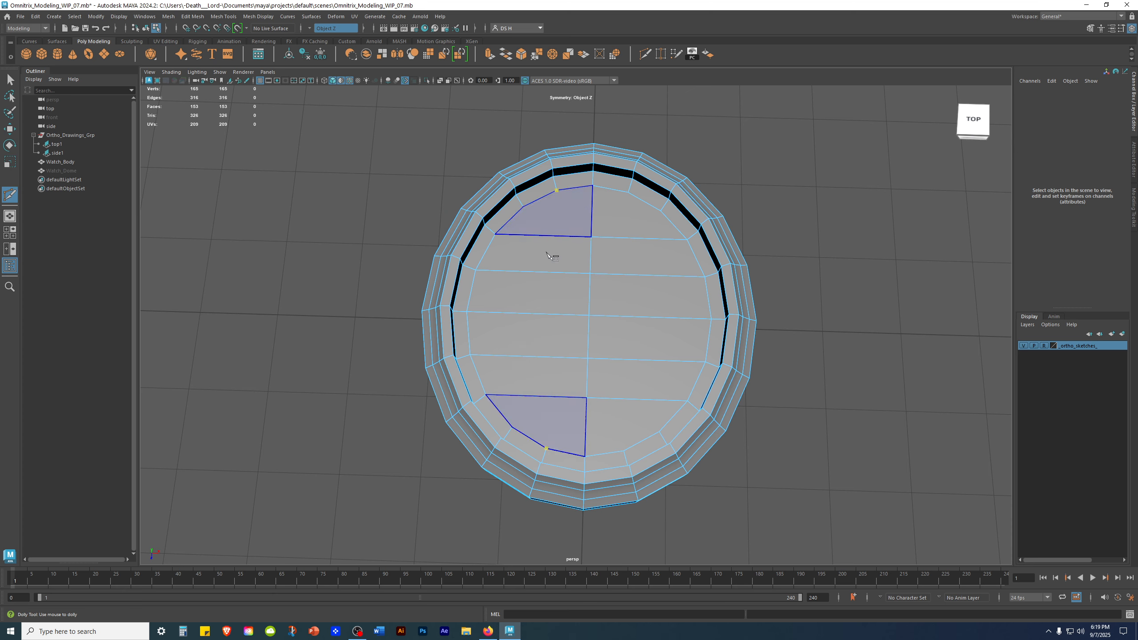
pyautogui.keyDown('alt'); pyautogui.moveTo(539, 329); pyautogui.dragTo(551, 274); pyautogui.keyUp('alt')
pyautogui.keyDown('alt'); pyautogui.moveTo(552, 276); pyautogui.dragTo(589, 291, button='right'); pyautogui.keyUp('alt')
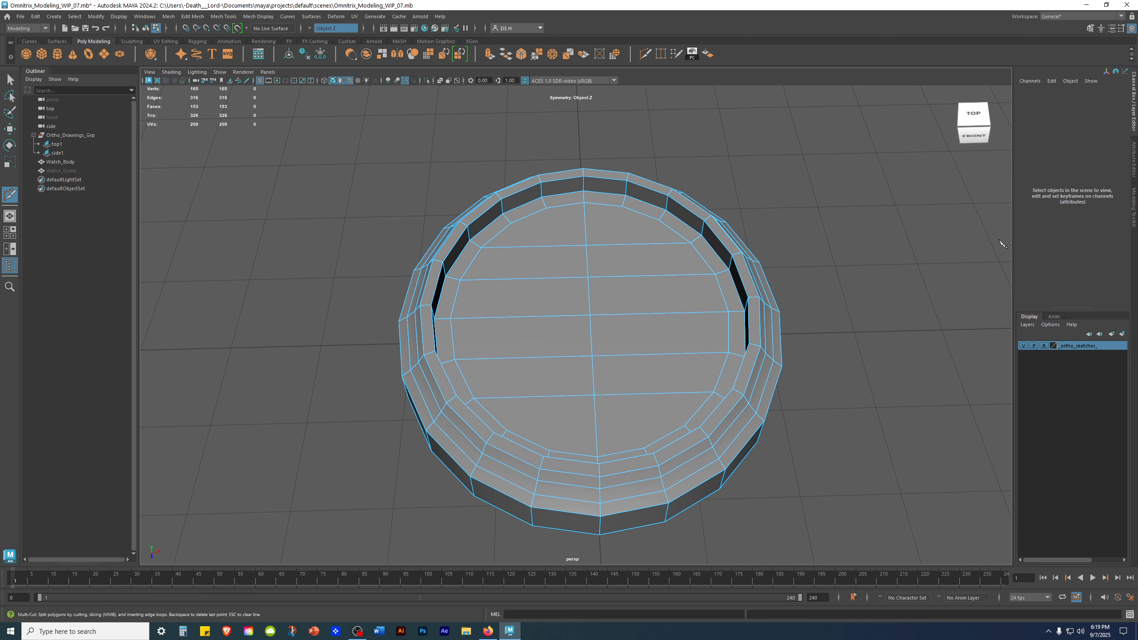
pyautogui.keyDown('alt'); pyautogui.moveTo(723, 303); pyautogui.dragTo(722, 340); pyautogui.keyUp('alt')
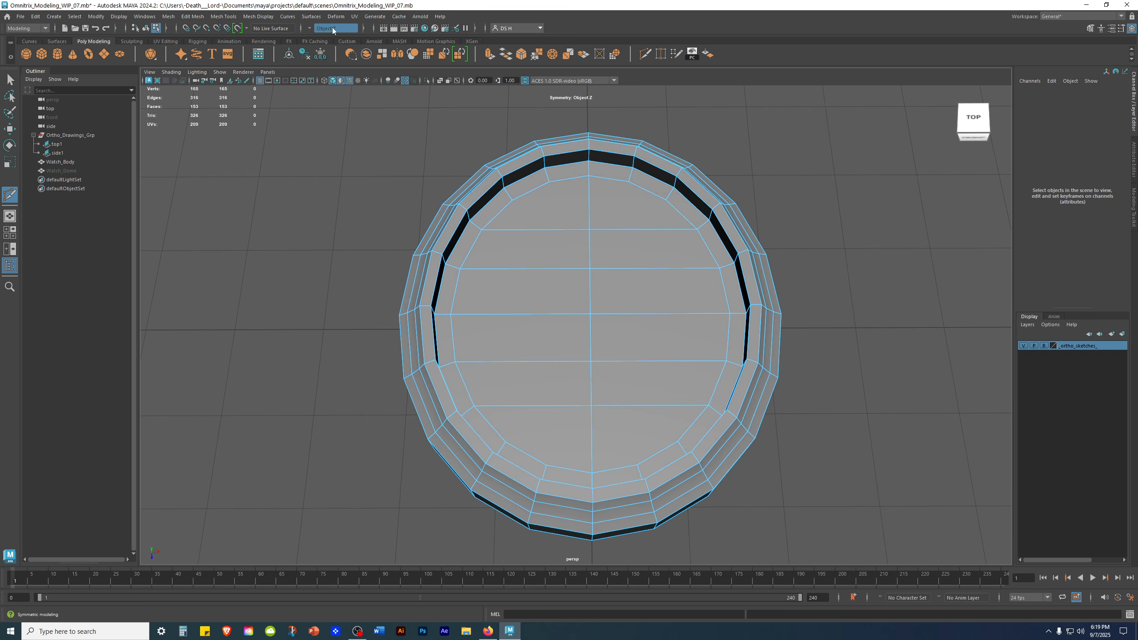
pyautogui.click(319, 28)
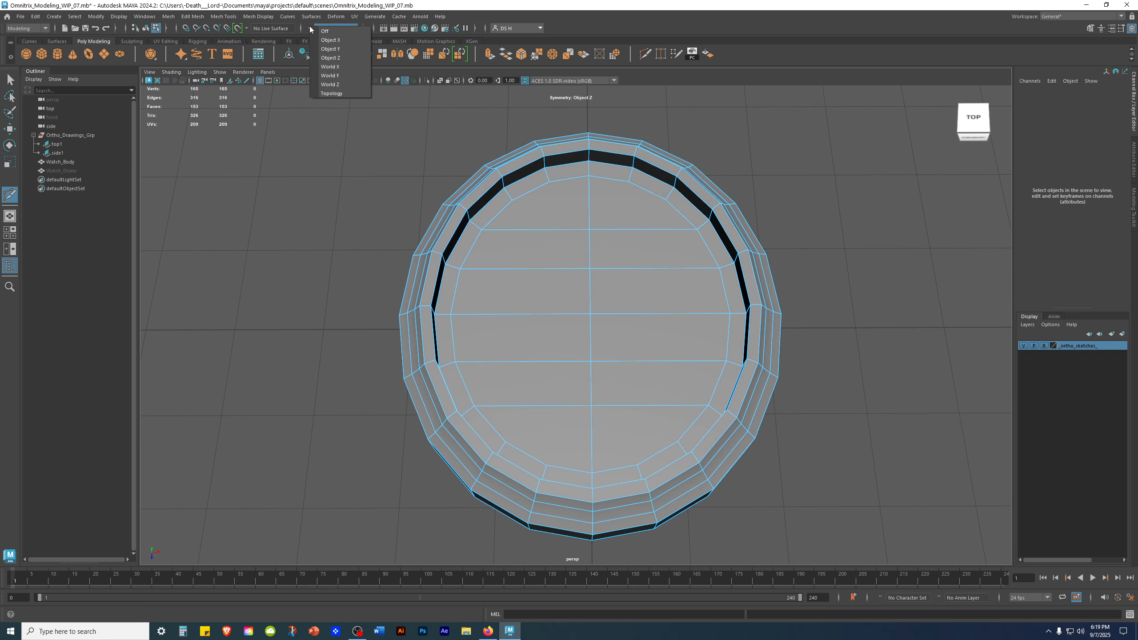
pyautogui.click(333, 41)
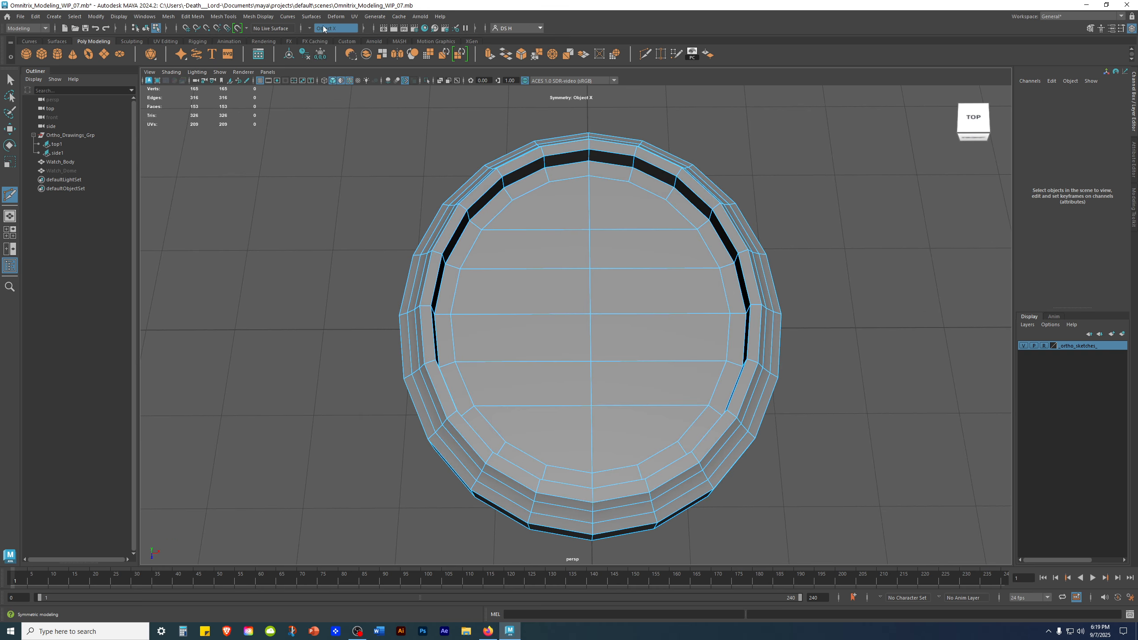
pyautogui.click(568, 179)
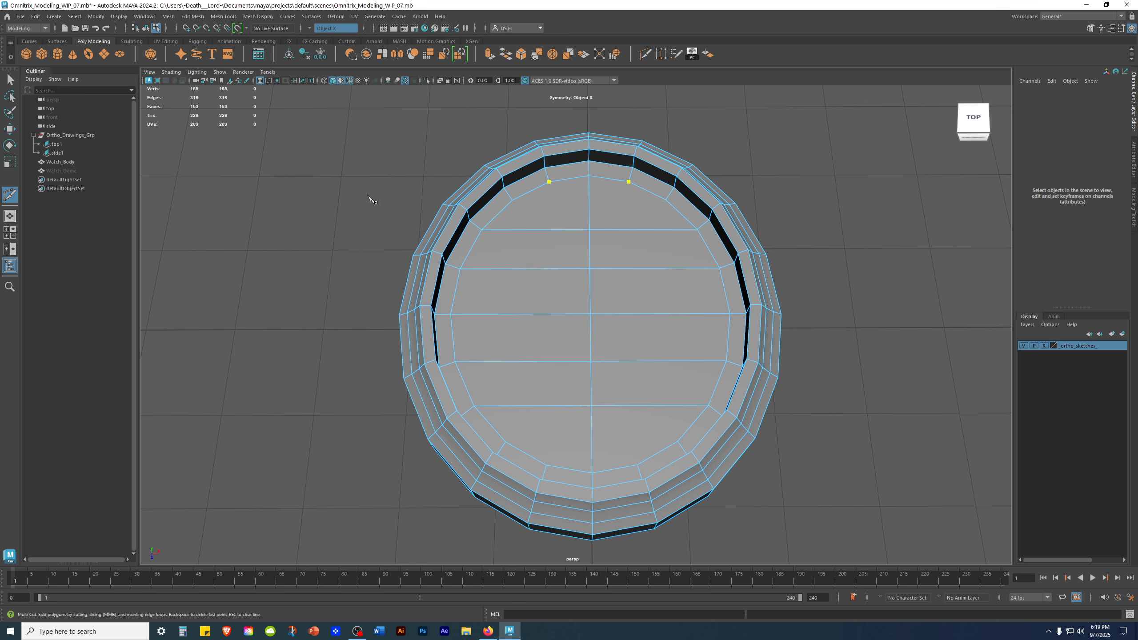
pyautogui.click(569, 469)
pyautogui.press('Return')
pyautogui.press('w')
# Select faces of the divided inner floor one after another to examine the shapes of the center and border faces.
pyautogui.keyDown('alt'); pyautogui.moveTo(885, 470); pyautogui.dragTo(636, 355); pyautogui.keyUp('alt')
pyautogui.click(576, 236)
pyautogui.scroll(3, 666, 249)
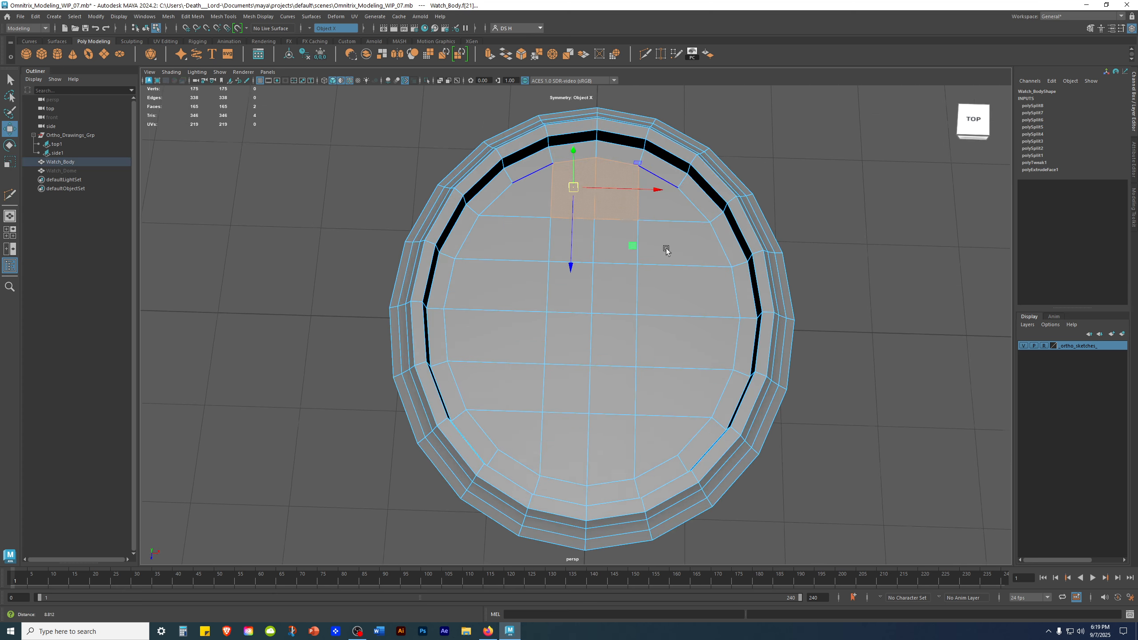
pyautogui.keyDown('alt'); pyautogui.moveTo(892, 251); pyautogui.dragTo(932, 283); pyautogui.keyUp('alt')
pyautogui.press('q')
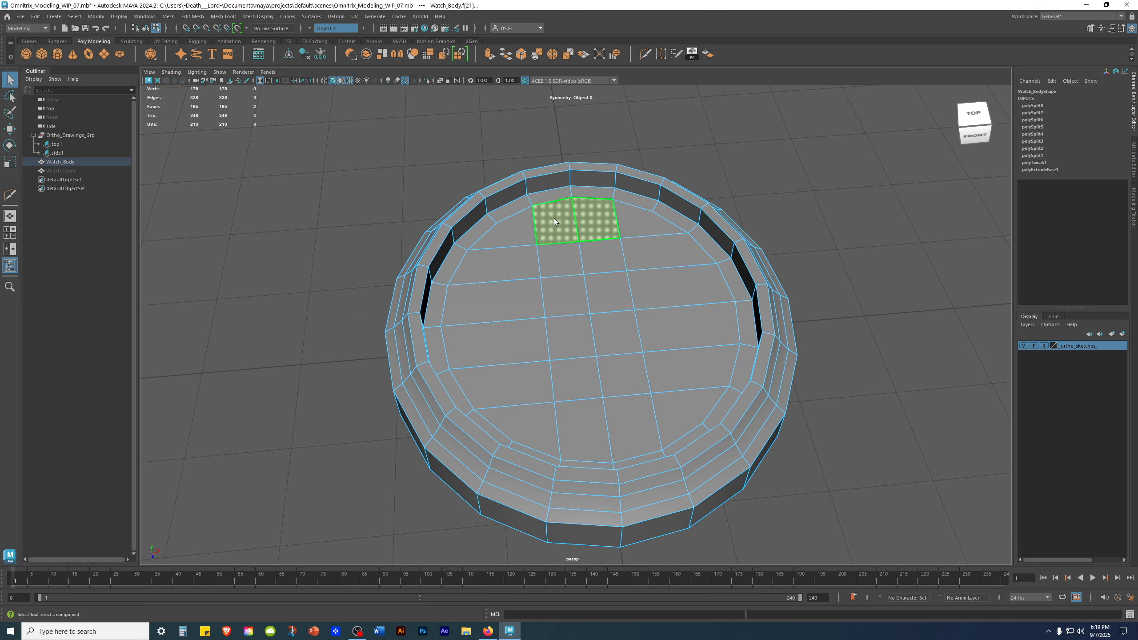
pyautogui.click(522, 227)
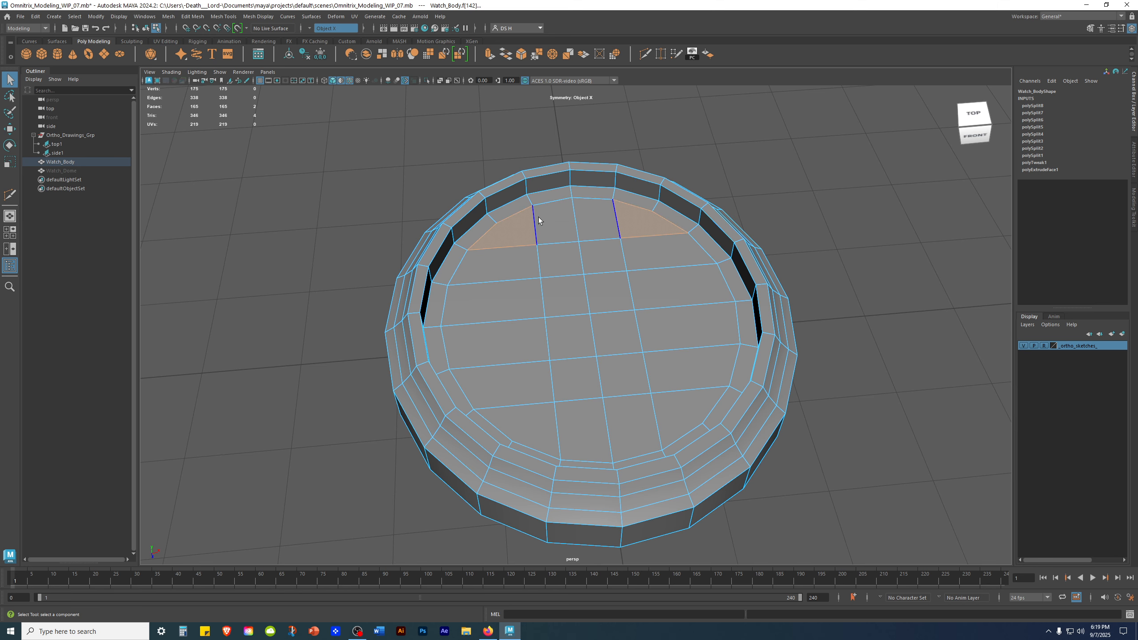
pyautogui.keyDown('alt'); pyautogui.moveTo(529, 488); pyautogui.dragTo(543, 388); pyautogui.keyUp('alt')
pyautogui.click(560, 237)
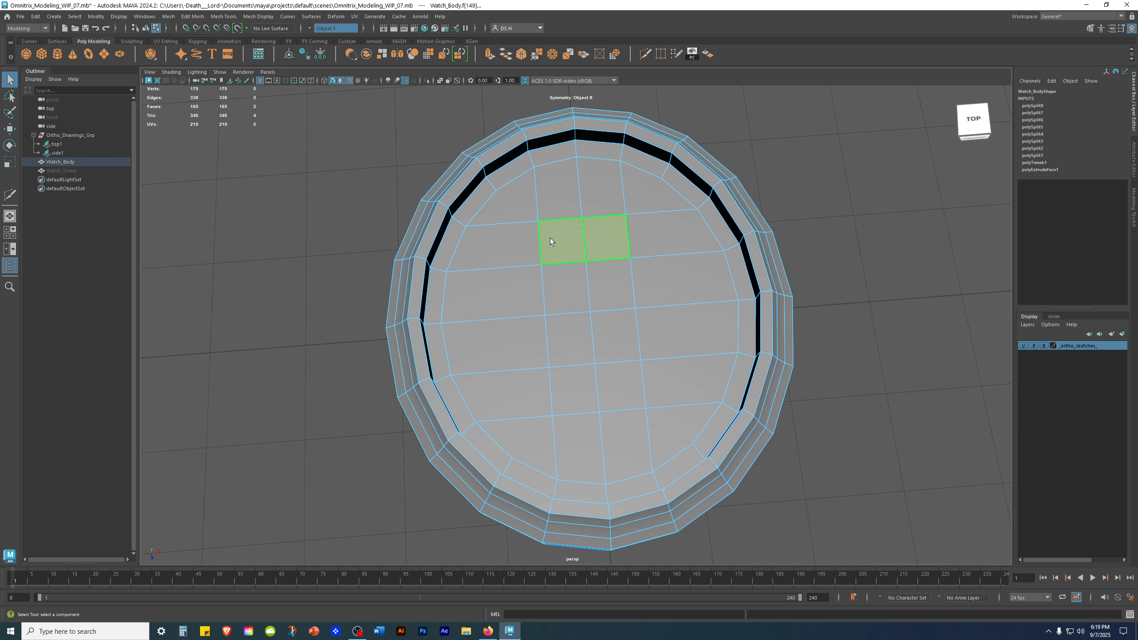
pyautogui.click(457, 361)
pyautogui.click(439, 359)
pyautogui.click(502, 395)
pyautogui.click(571, 442)
pyautogui.click(521, 438)
pyautogui.keyDown('alt'); pyautogui.moveTo(521, 438); pyautogui.dragTo(540, 424); pyautogui.keyUp('alt')
pyautogui.keyDown('alt'); pyautogui.moveTo(539, 424); pyautogui.dragTo(617, 427, button='right'); pyautogui.keyUp('alt')
pyautogui.press('w')
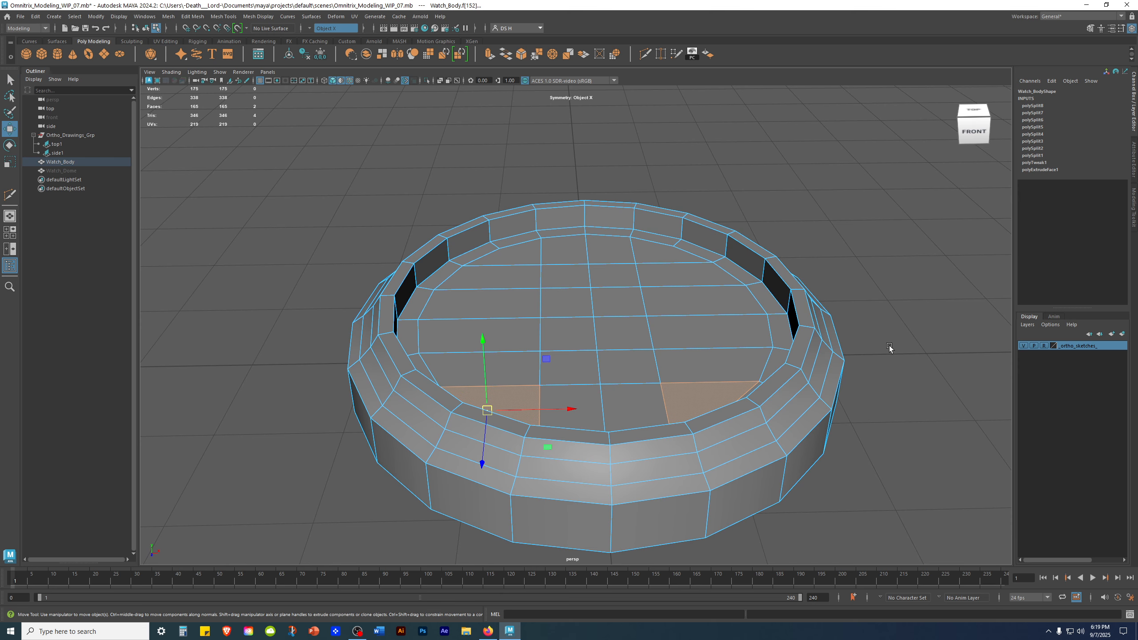
# Return to object mode and inspect the smoothed preview of Watch_Body from above and from the underside.
pyautogui.press('3')
pyautogui.click(921, 294)
pyautogui.moveTo(720, 279); pyautogui.dragTo(928, 276, button='right')
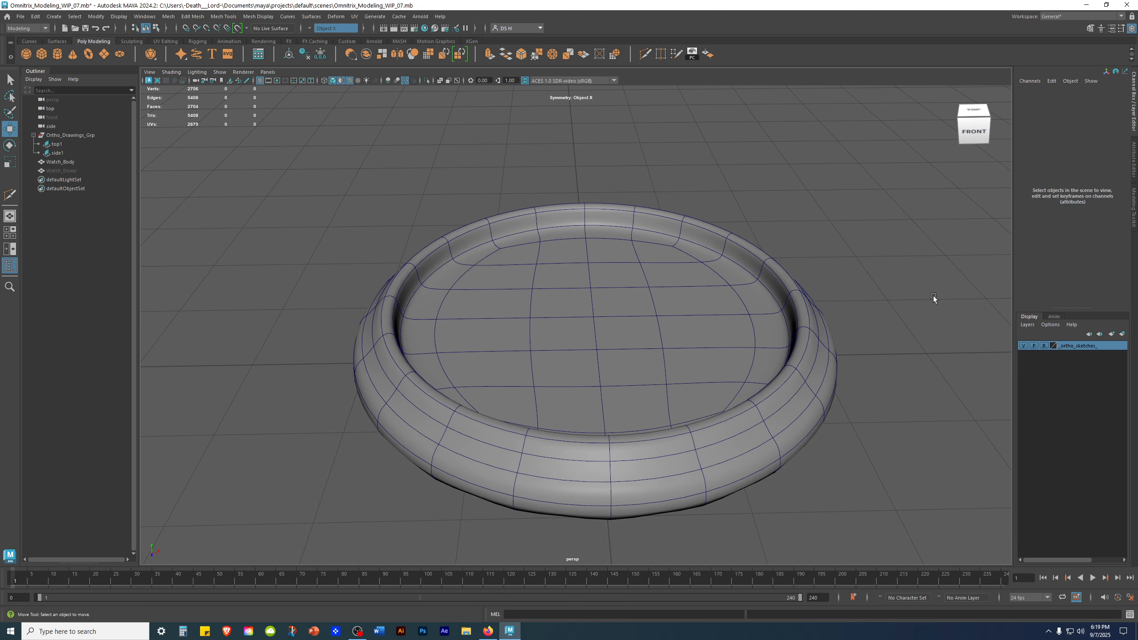
pyautogui.keyDown('alt'); pyautogui.moveTo(927, 276); pyautogui.dragTo(940, 265); pyautogui.keyUp('alt')
pyautogui.keyDown('alt'); pyautogui.moveTo(811, 281); pyautogui.dragTo(811, 230); pyautogui.keyUp('alt')
pyautogui.click(688, 169)
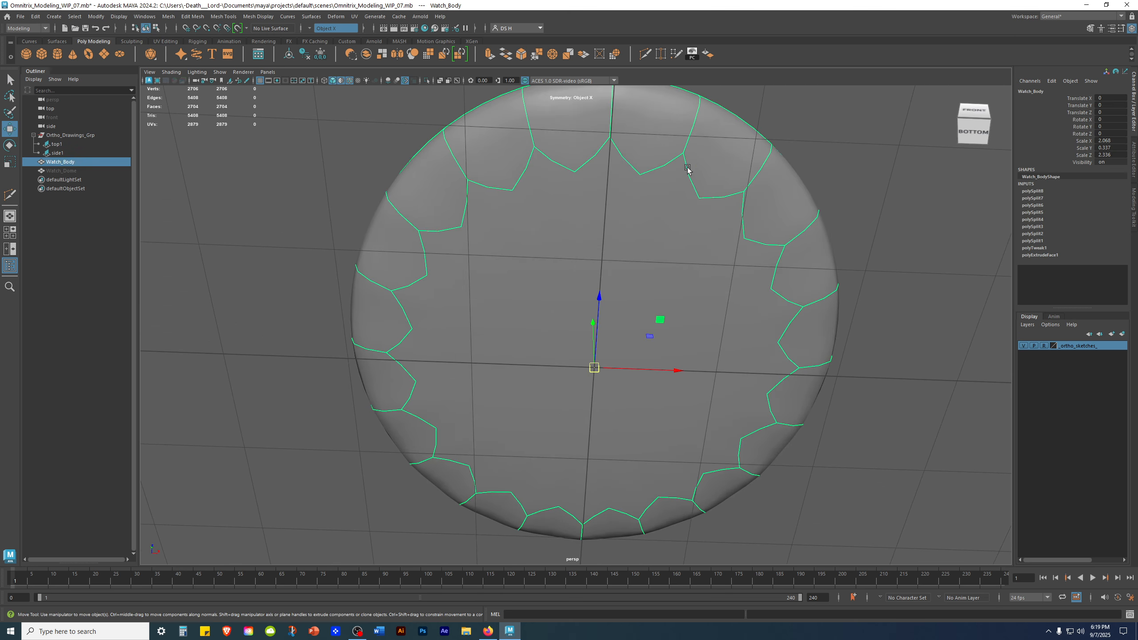
pyautogui.keyDown('alt'); pyautogui.moveTo(710, 109); pyautogui.dragTo(873, 236); pyautogui.keyUp('alt')
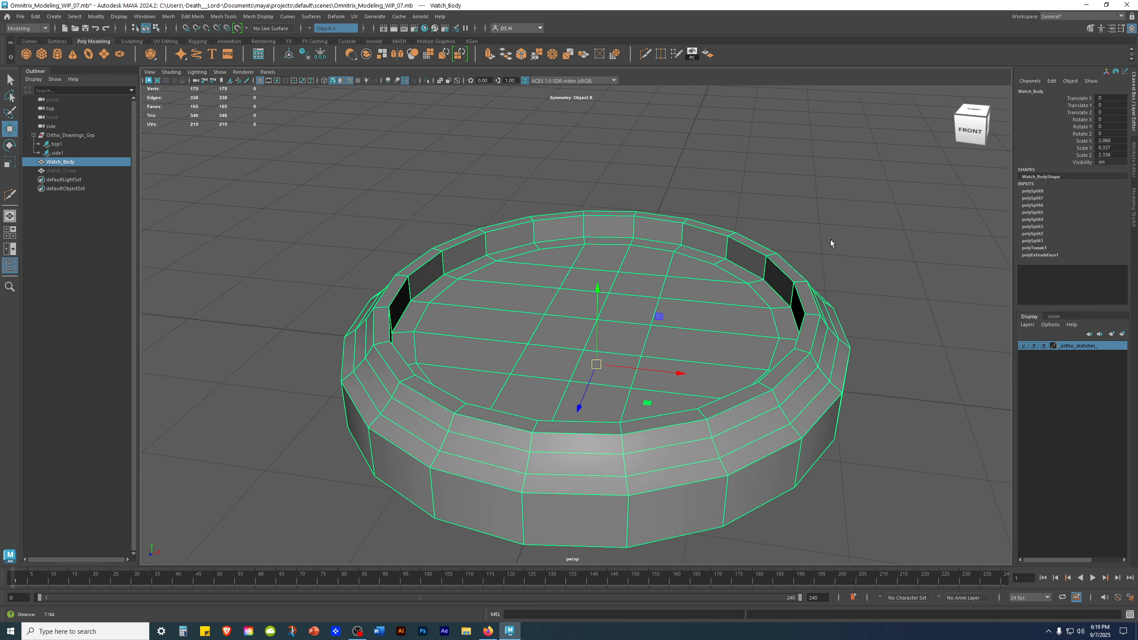
# Examine the floor grid and inner wall of Watch_Body up close, comparing the smoothed preview with the unsmoothed cage.
pyautogui.keyDown('alt'); pyautogui.moveTo(831, 242); pyautogui.dragTo(927, 279, button='right'); pyautogui.keyUp('alt')
pyautogui.keyDown('alt'); pyautogui.moveTo(928, 279); pyautogui.dragTo(598, 231, button='middle'); pyautogui.keyUp('alt')
pyautogui.click(692, 229)
pyautogui.keyDown('alt'); pyautogui.moveTo(692, 229); pyautogui.dragTo(675, 251); pyautogui.keyUp('alt')
pyautogui.keyDown('alt'); pyautogui.moveTo(675, 251); pyautogui.dragTo(470, 295, button='right'); pyautogui.keyUp('alt')
pyautogui.click(742, 286)
pyautogui.press('1')
pyautogui.keyDown('alt'); pyautogui.moveTo(470, 295); pyautogui.dragTo(628, 283); pyautogui.keyUp('alt')
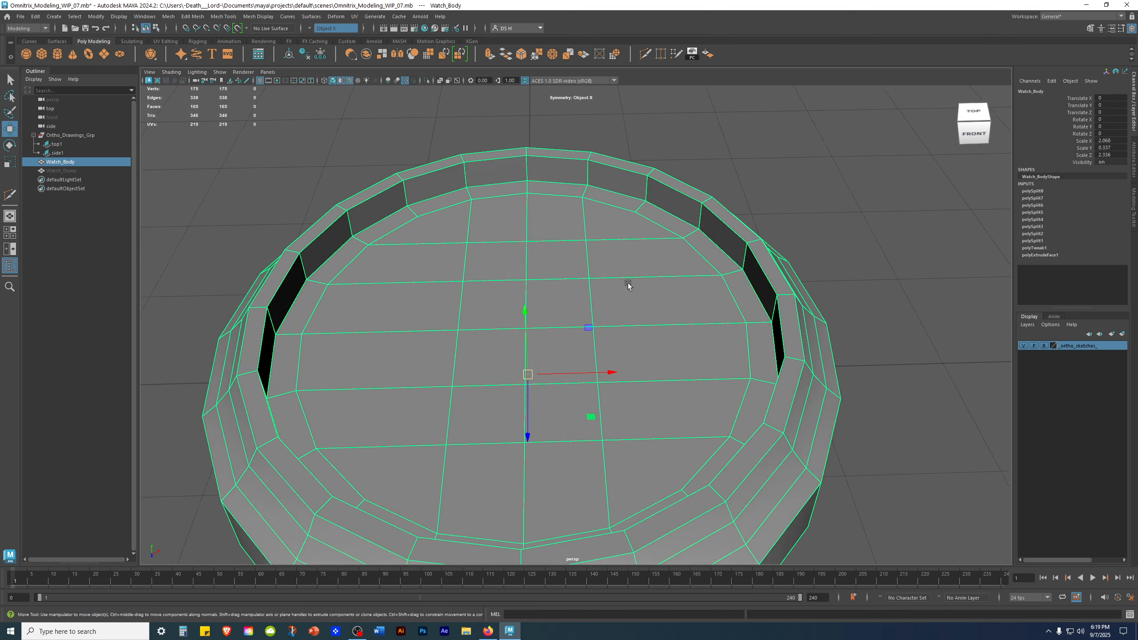
pyautogui.keyDown('alt'); pyautogui.moveTo(627, 282); pyautogui.dragTo(460, 264, button='right'); pyautogui.keyUp('alt')
pyautogui.keyDown('alt'); pyautogui.moveTo(460, 265); pyautogui.dragTo(483, 296); pyautogui.keyUp('alt')
pyautogui.keyDown('alt'); pyautogui.moveTo(483, 295); pyautogui.dragTo(835, 321, button='right'); pyautogui.keyUp('alt')
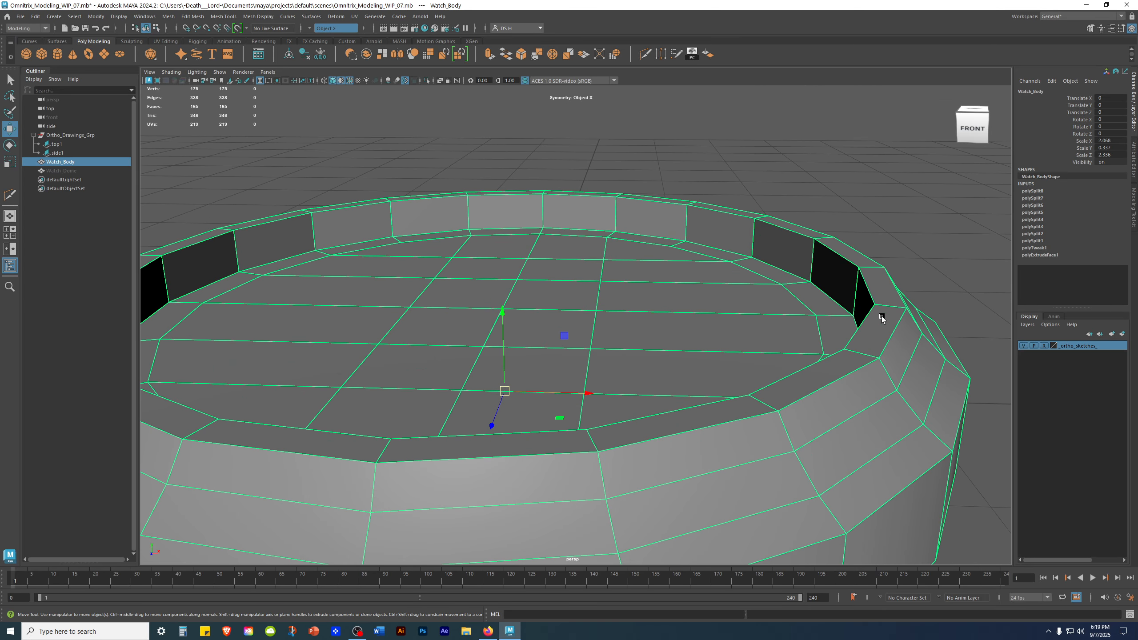
pyautogui.keyDown('alt'); pyautogui.moveTo(846, 257); pyautogui.dragTo(709, 336, button='middle'); pyautogui.keyUp('alt')
pyautogui.keyDown('alt'); pyautogui.moveTo(708, 336); pyautogui.dragTo(1135, 401, button='right'); pyautogui.keyUp('alt')
pyautogui.press('3')
pyautogui.press('1')
# Set Insert Edge Loop to relative distance from edge and add two loops around the flat top rim of Watch_Body.
pyautogui.keyDown('alt'); pyautogui.moveTo(701, 310); pyautogui.dragTo(554, 325, button='right'); pyautogui.keyUp('alt')
pyautogui.keyDown('shift'); pyautogui.moveTo(559, 269); pyautogui.dragTo(372, 276, button='right'); pyautogui.keyUp('shift')
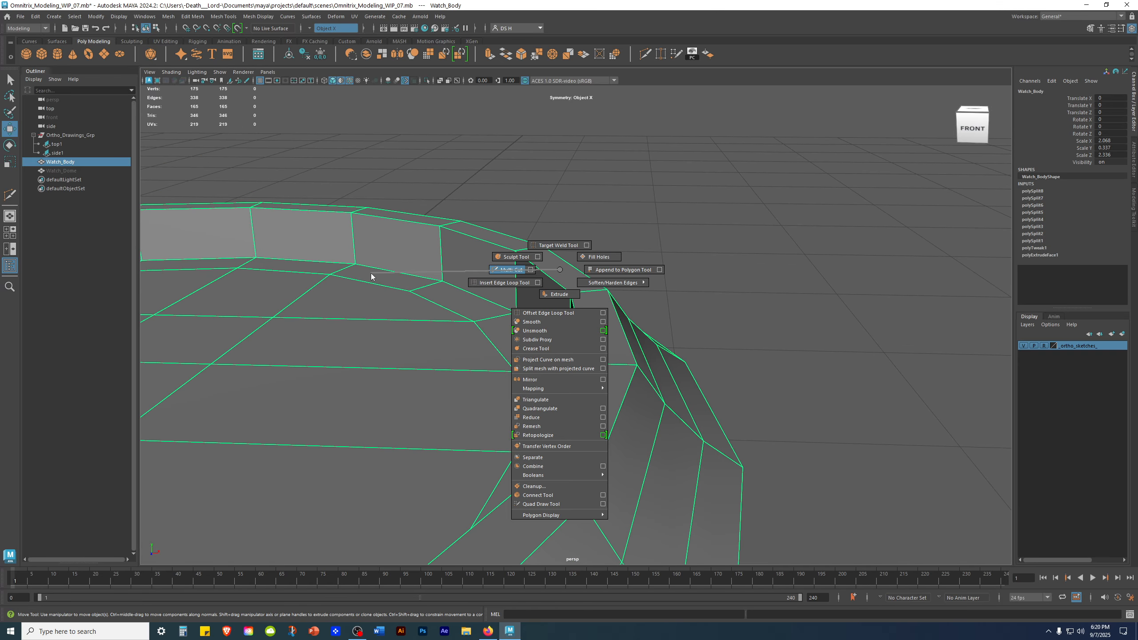
pyautogui.keyDown('shift'); pyautogui.moveTo(554, 272); pyautogui.dragTo(457, 303, button='right'); pyautogui.keyUp('shift')
pyautogui.scroll(3, 374, 341)
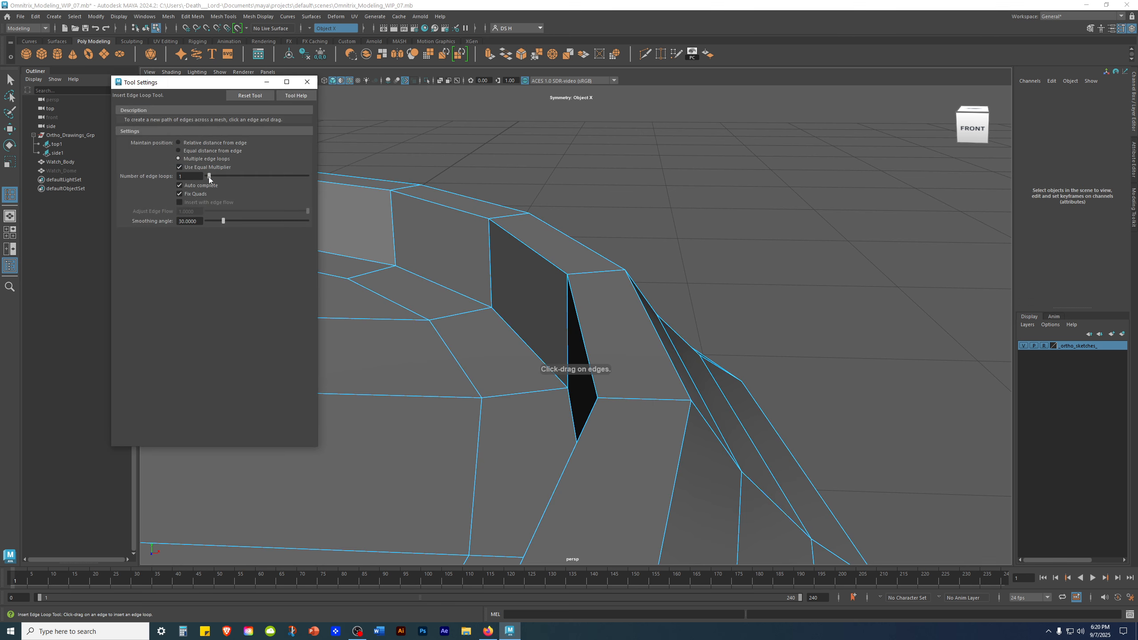
pyautogui.click(222, 142)
pyautogui.click(307, 82)
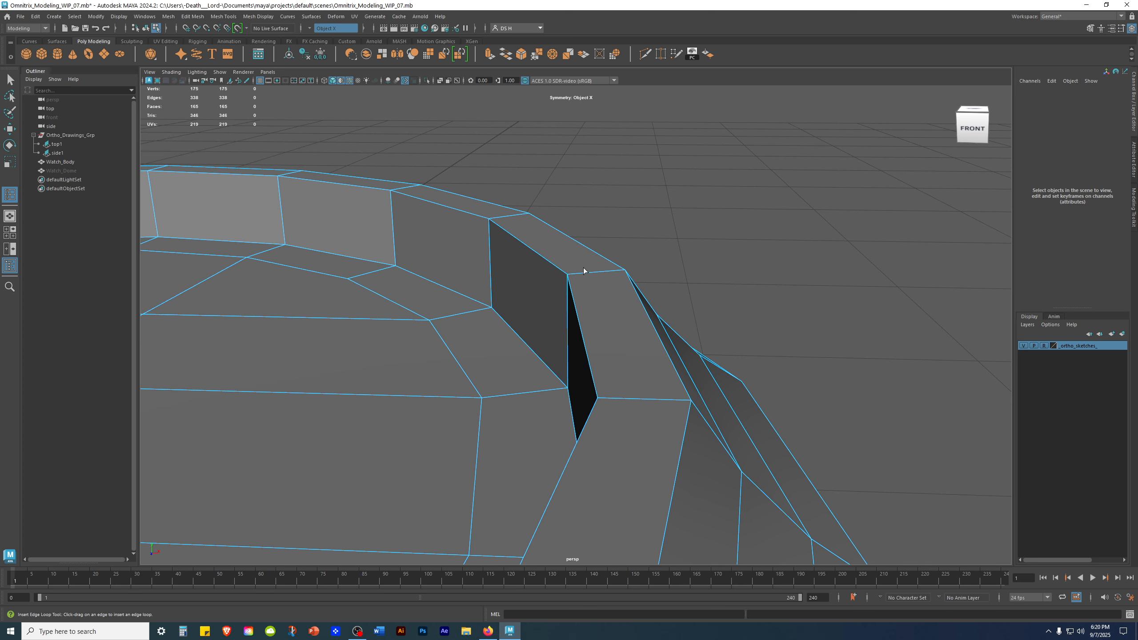
pyautogui.moveTo(583, 271); pyautogui.dragTo(522, 287)
pyautogui.click(632, 268)
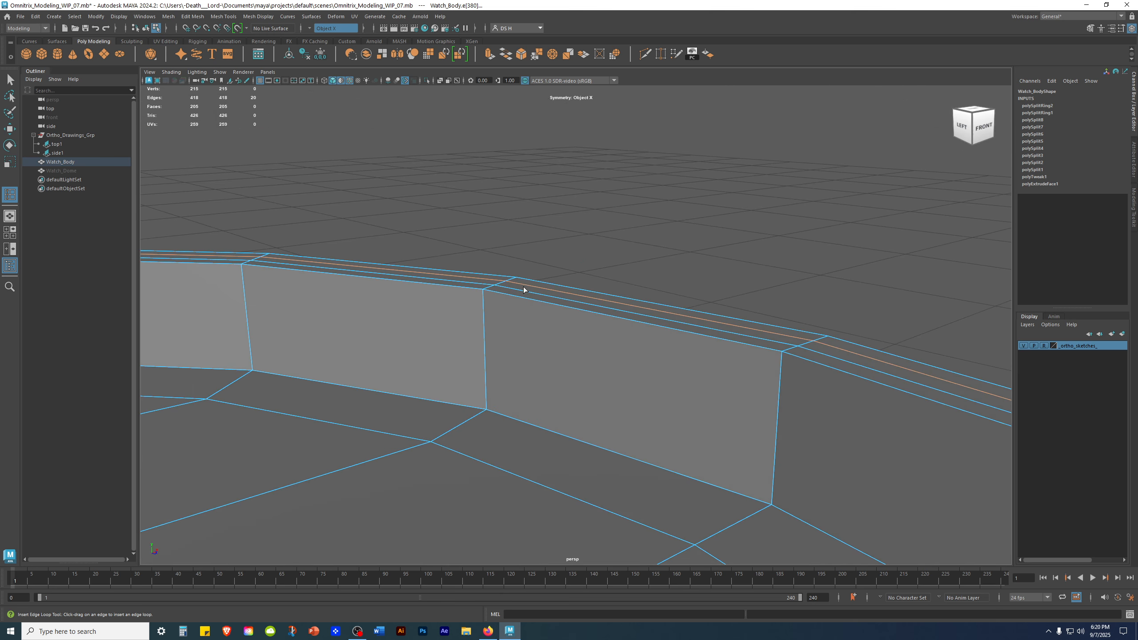
# Insert two supporting edge loops around the inner wall of Watch_Body, one near its upper edge and one near the floor.
pyautogui.click(485, 307)
pyautogui.click(485, 386)
pyautogui.keyDown('alt'); pyautogui.moveTo(488, 389); pyautogui.dragTo(635, 396); pyautogui.keyUp('alt')
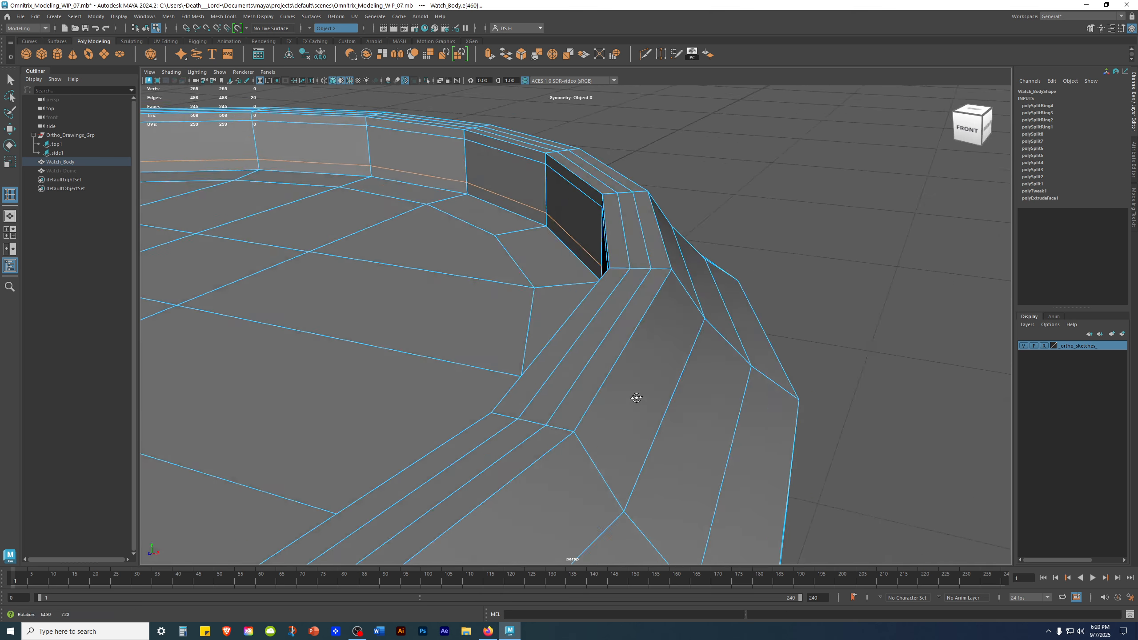
# Insert two supporting edge loops around the vertical outer wall of Watch_Body, near its upper and lower edges.
pyautogui.scroll(-3, 717, 404)
pyautogui.keyDown('alt'); pyautogui.moveTo(747, 408); pyautogui.dragTo(767, 391, button='middle'); pyautogui.keyUp('alt')
pyautogui.keyDown('alt'); pyautogui.moveTo(767, 391); pyautogui.dragTo(618, 364); pyautogui.keyUp('alt')
pyautogui.click(581, 359)
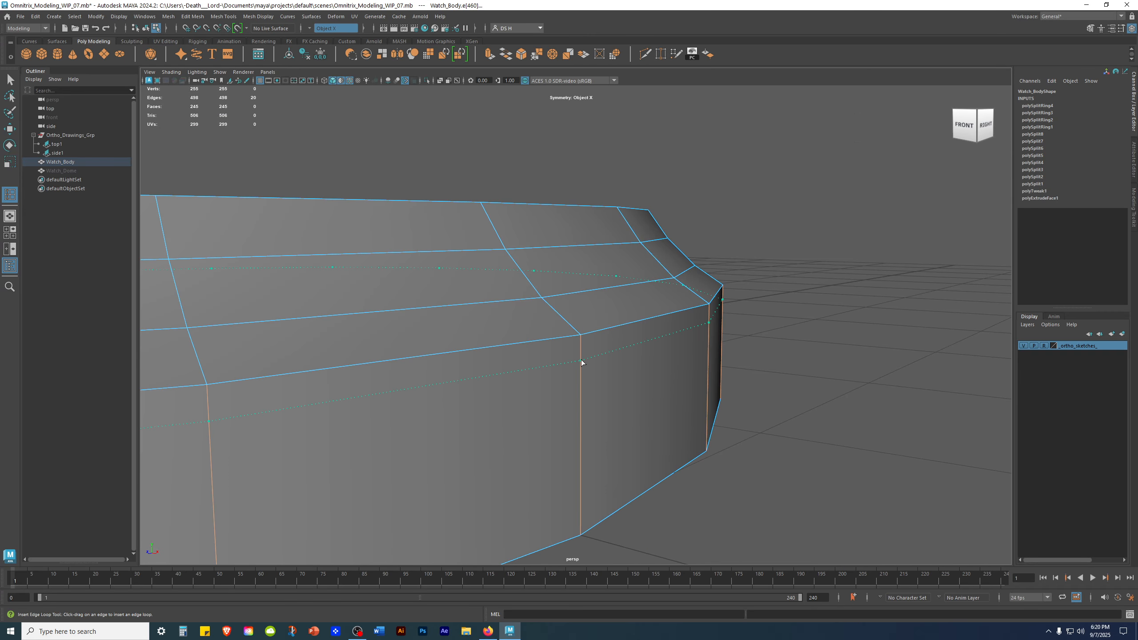
pyautogui.keyDown('alt'); pyautogui.moveTo(612, 451); pyautogui.dragTo(592, 368); pyautogui.keyUp('alt')
pyautogui.click(572, 412)
# Insert one edge loop through the border ring of the inner floor, close to the wall, and clear the selection.
pyautogui.keyDown('alt'); pyautogui.moveTo(571, 411); pyautogui.dragTo(712, 260); pyautogui.keyUp('alt')
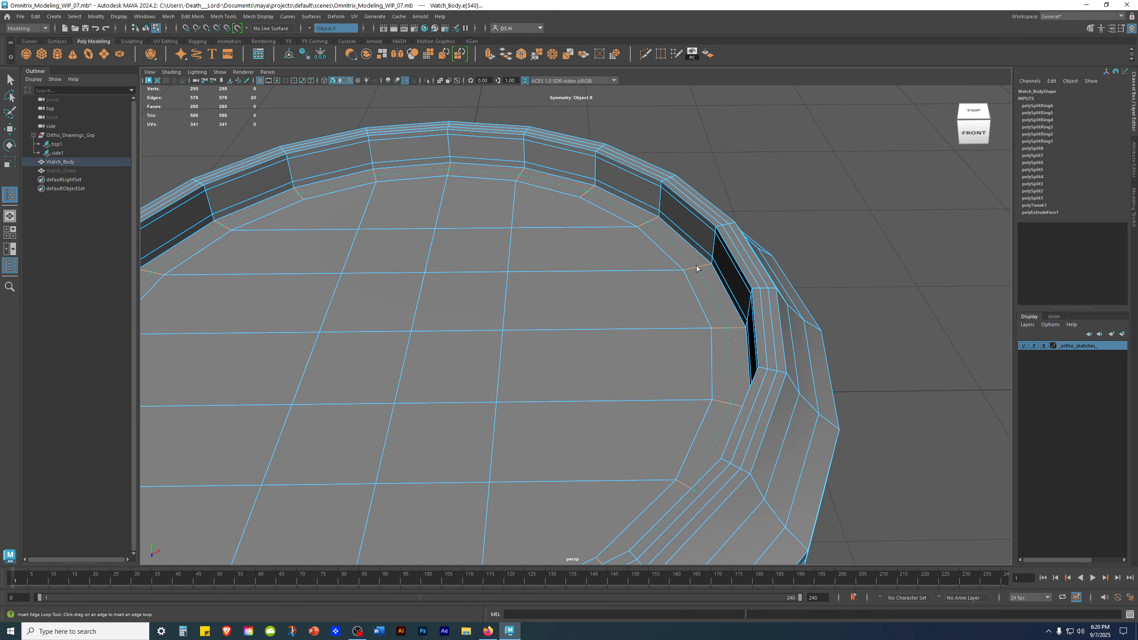
pyautogui.click(696, 265)
pyautogui.scroll(-5, 450, 343)
pyautogui.press('w')
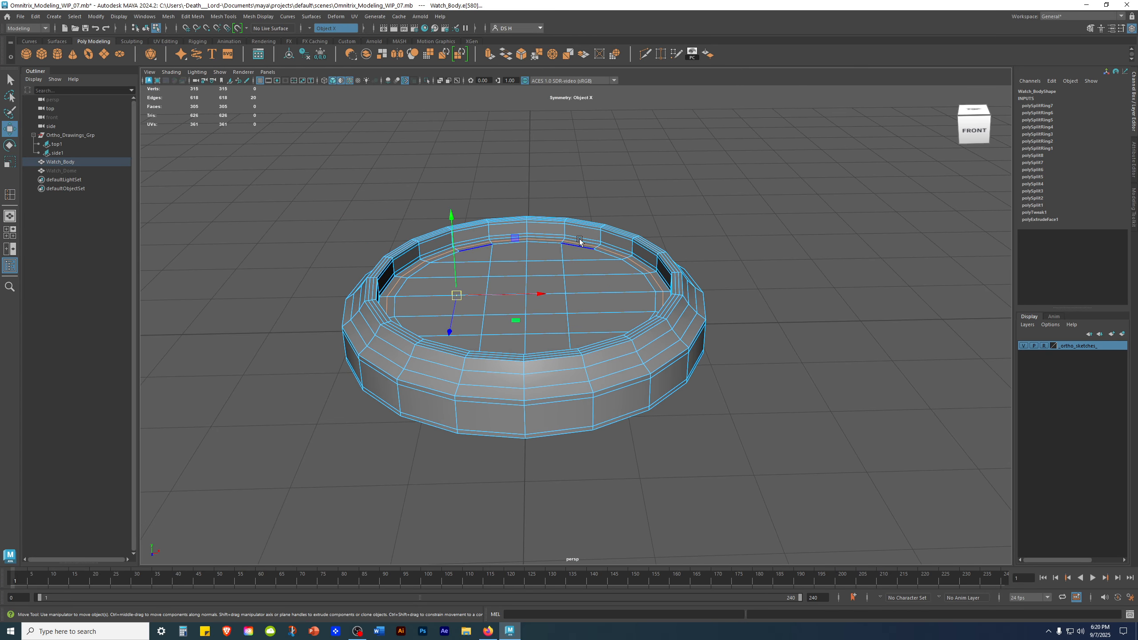
pyautogui.click(634, 234)
pyautogui.keyDown('alt'); pyautogui.moveTo(722, 280); pyautogui.dragTo(694, 234); pyautogui.keyUp('alt')
pyautogui.scroll(3, 694, 235)
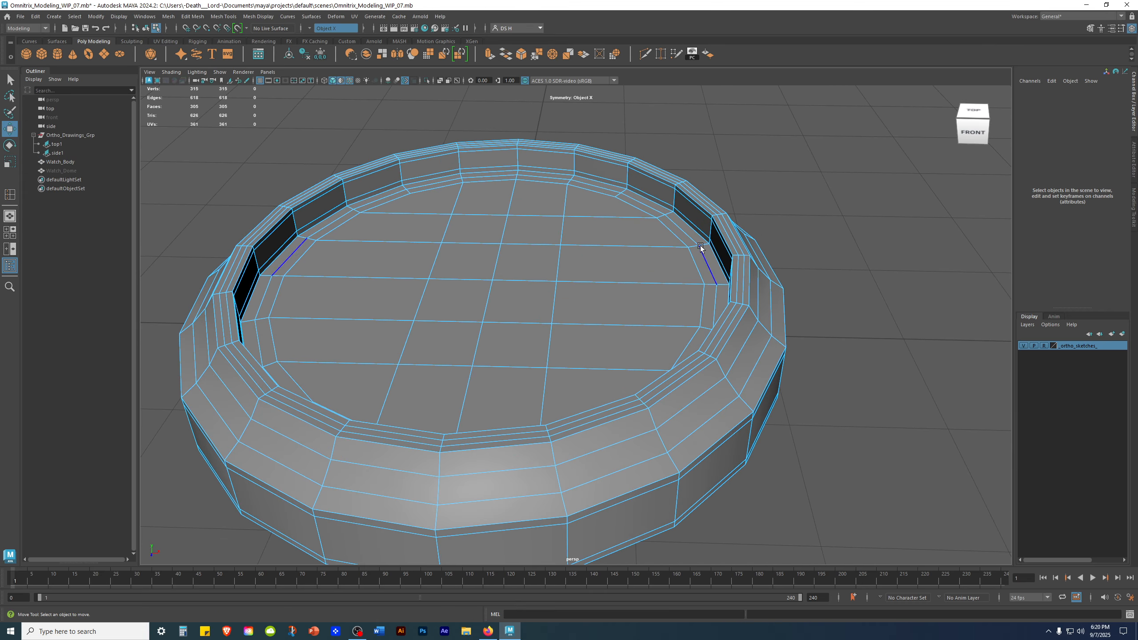
# Return to object mode and inspect the smoothed preview of Watch_Body with its supporting edge loops.
pyautogui.moveTo(702, 245); pyautogui.dragTo(819, 164, button='right')
pyautogui.press('3')
pyautogui.click(812, 176)
pyautogui.keyDown('alt'); pyautogui.moveTo(821, 324); pyautogui.dragTo(766, 375); pyautogui.keyUp('alt')
pyautogui.hotkey('alt', '5')
pyautogui.scroll(-3, 793, 333)
pyautogui.click(754, 374)
pyautogui.press('1')
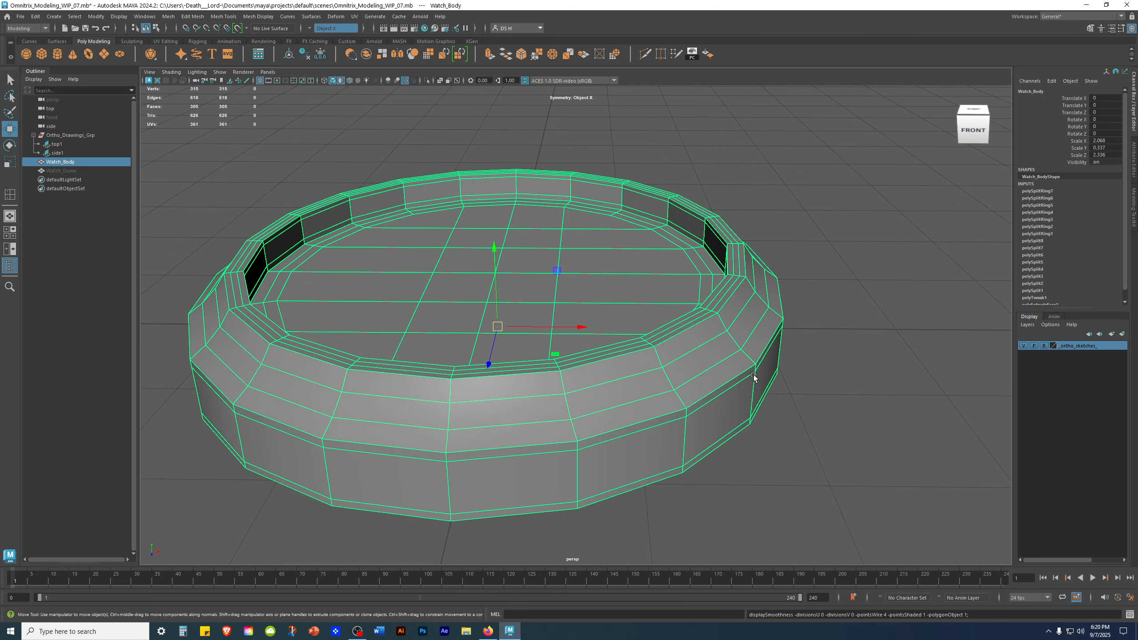
# Examine the unsmoothed cage of Watch_Body from low and top-down angles and recheck its smoothed preview.
pyautogui.keyDown('alt'); pyautogui.moveTo(392, 320); pyautogui.dragTo(858, 285); pyautogui.keyUp('alt')
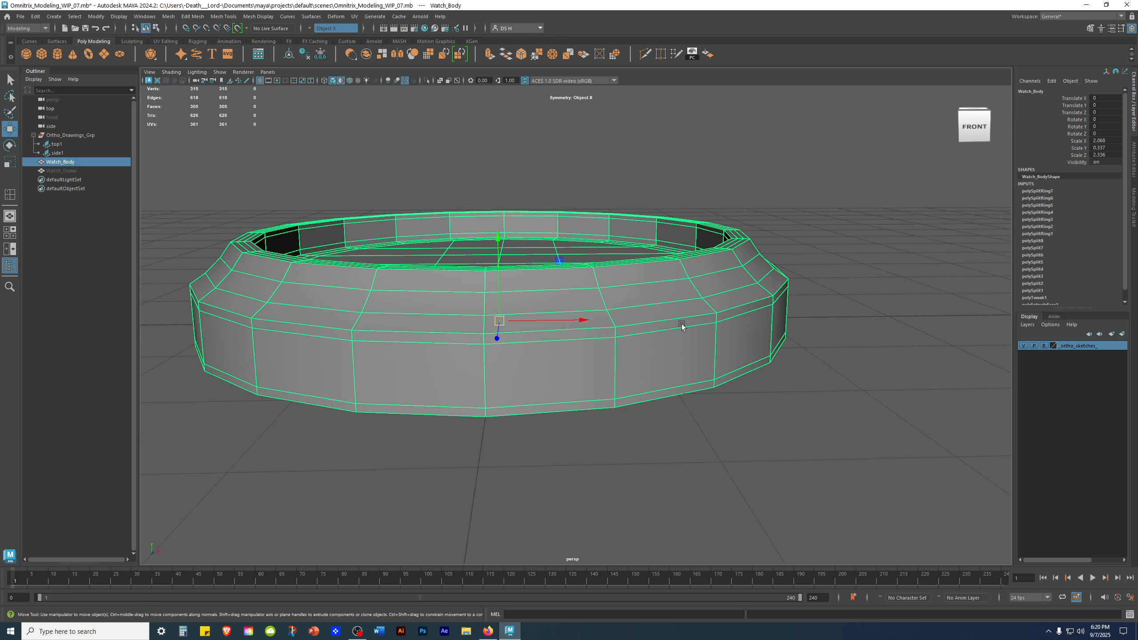
pyautogui.scroll(5, 643, 255)
pyautogui.scroll(-5, 717, 267)
pyautogui.keyDown('alt'); pyautogui.moveTo(716, 266); pyautogui.dragTo(666, 219); pyautogui.keyUp('alt')
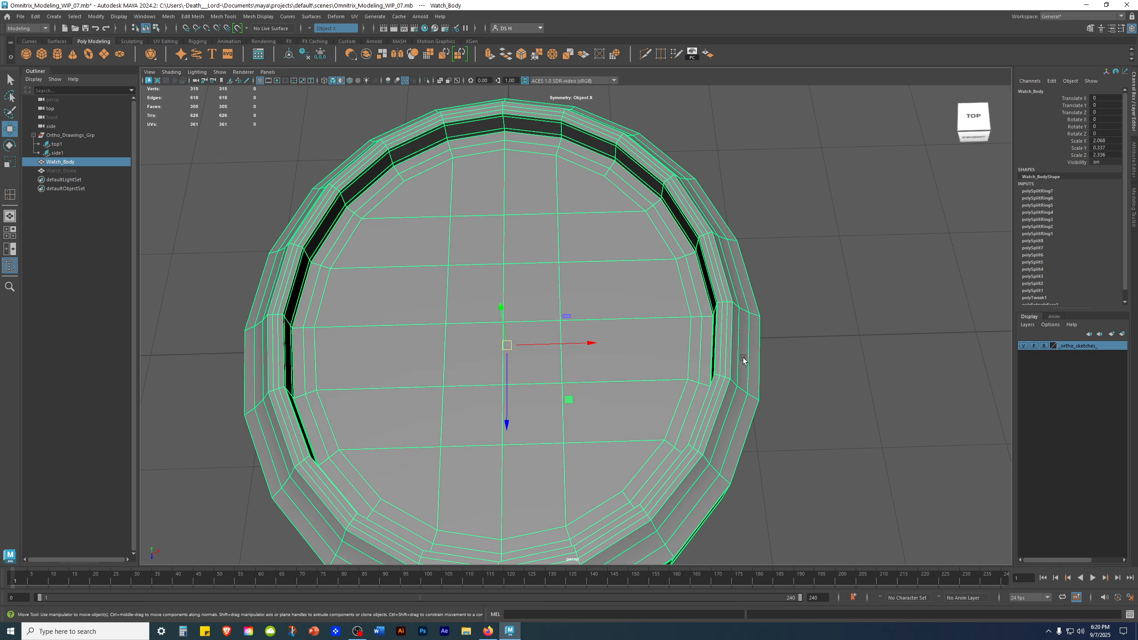
pyautogui.scroll(-5, 406, 209)
pyautogui.keyDown('alt'); pyautogui.moveTo(406, 209); pyautogui.dragTo(736, 300); pyautogui.keyUp('alt')
pyautogui.scroll(1, 738, 284)
pyautogui.keyDown('alt'); pyautogui.moveTo(272, 234); pyautogui.dragTo(554, 338); pyautogui.keyUp('alt')
pyautogui.scroll(-5, 489, 286)
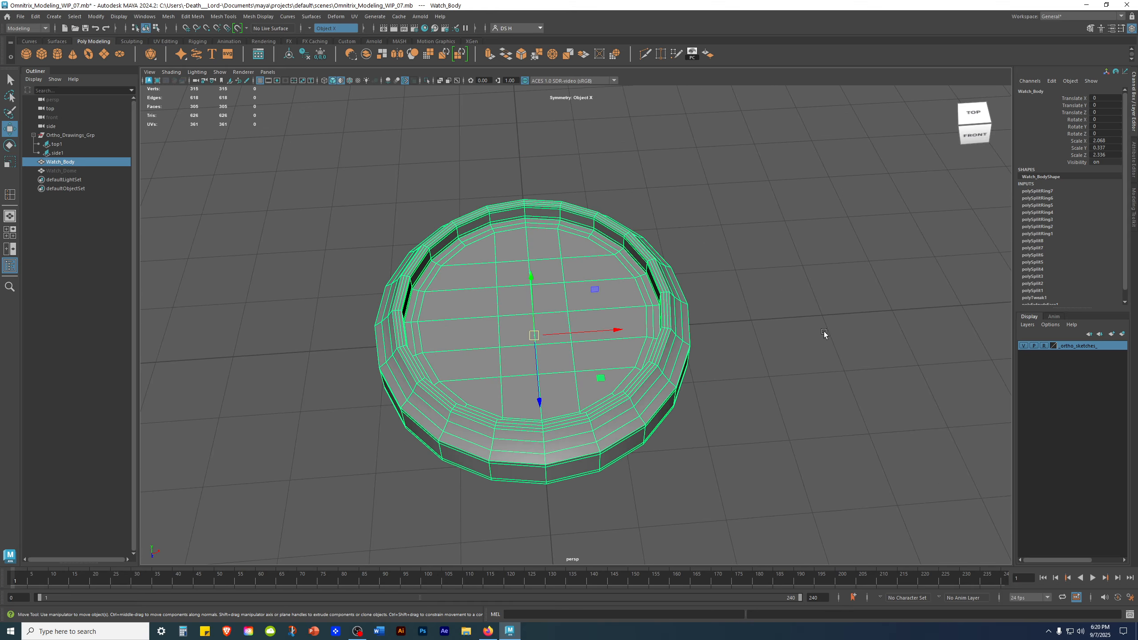
pyautogui.press('3')
pyautogui.click(824, 330)
pyautogui.moveTo(828, 361)
pyautogui.keyDown('alt'); pyautogui.mouseDown()
pyautogui.moveTo(816, 395)
pyautogui.moveTo(816, 350)
pyautogui.mouseUp(); pyautogui.keyUp('alt')
pyautogui.keyDown('alt'); pyautogui.moveTo(816, 351); pyautogui.dragTo(844, 386, button='right'); pyautogui.keyUp('alt')
pyautogui.keyDown('alt'); pyautogui.moveTo(699, 381); pyautogui.dragTo(697, 344); pyautogui.keyUp('alt')
pyautogui.click(741, 299)
pyautogui.press('1')
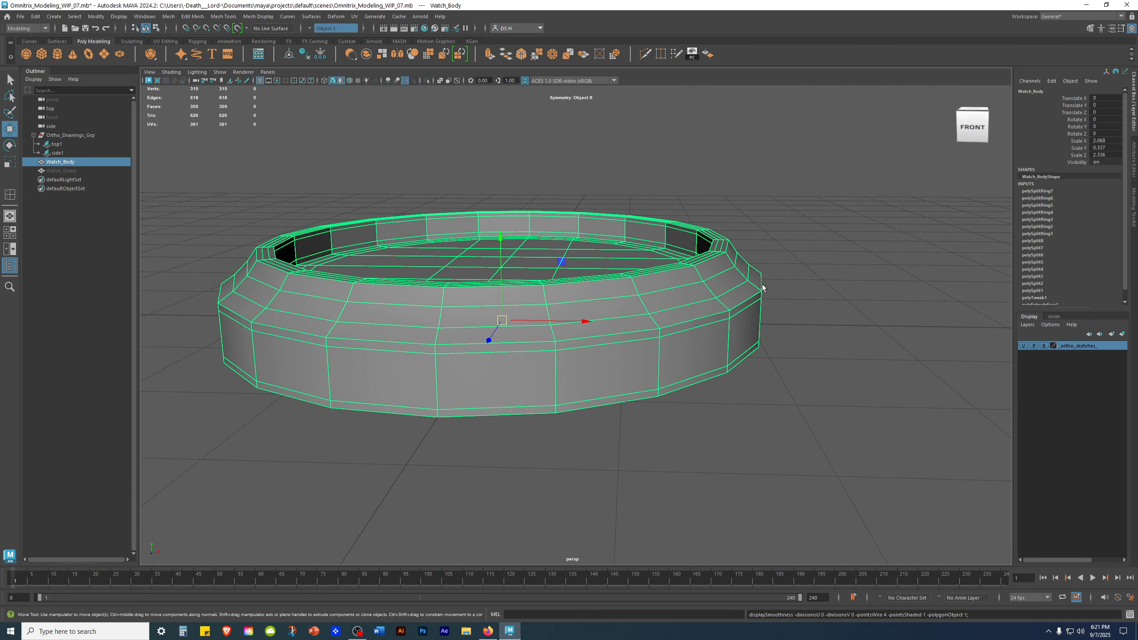
# Undo all the supporting edge loops inserted on the rim, inner wall, outer wall and floor border of Watch_Body.
pyautogui.keyDown('alt'); pyautogui.moveTo(762, 273); pyautogui.dragTo(778, 309); pyautogui.keyUp('alt')
pyautogui.scroll(-3, 778, 310)
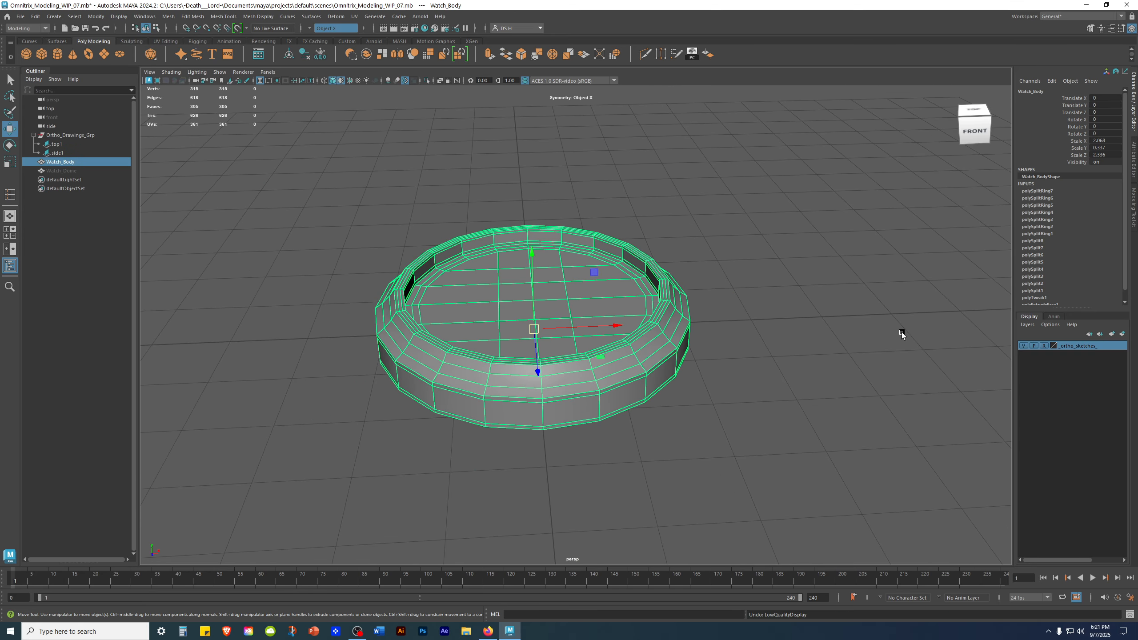
pyautogui.scroll(3, 742, 297)
pyautogui.hotkey('ctrl', 'z')
pyautogui.hotkey('ctrl', 'z')
pyautogui.hotkey('ctrl', 'z')
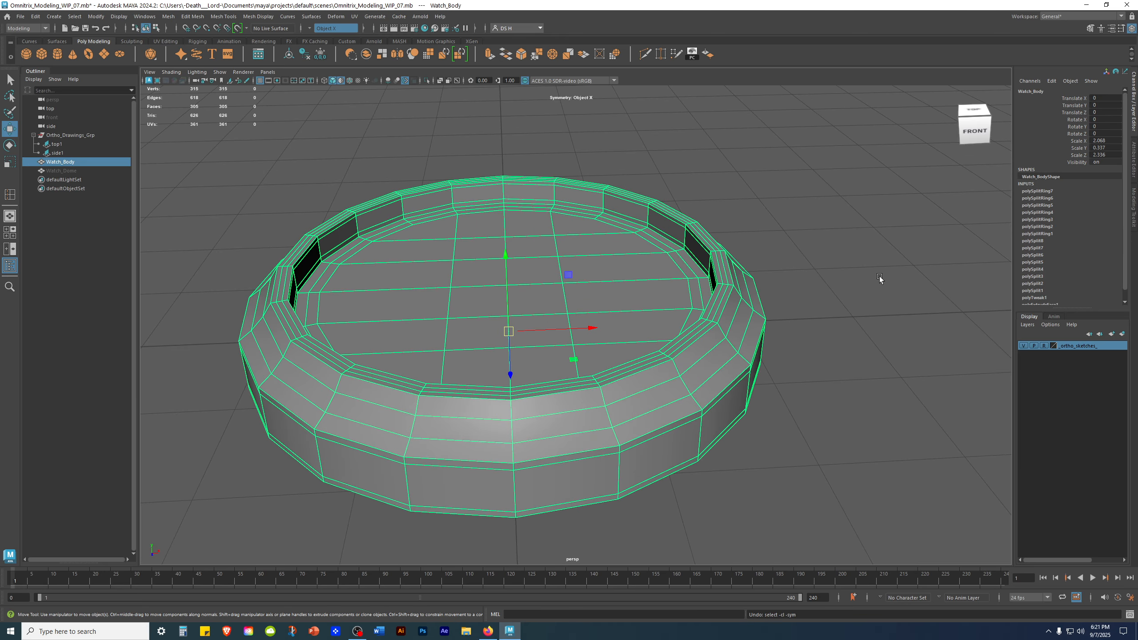
pyautogui.hotkey('ctrl', 'z')
pyautogui.hotkey('ctrl', 'z')
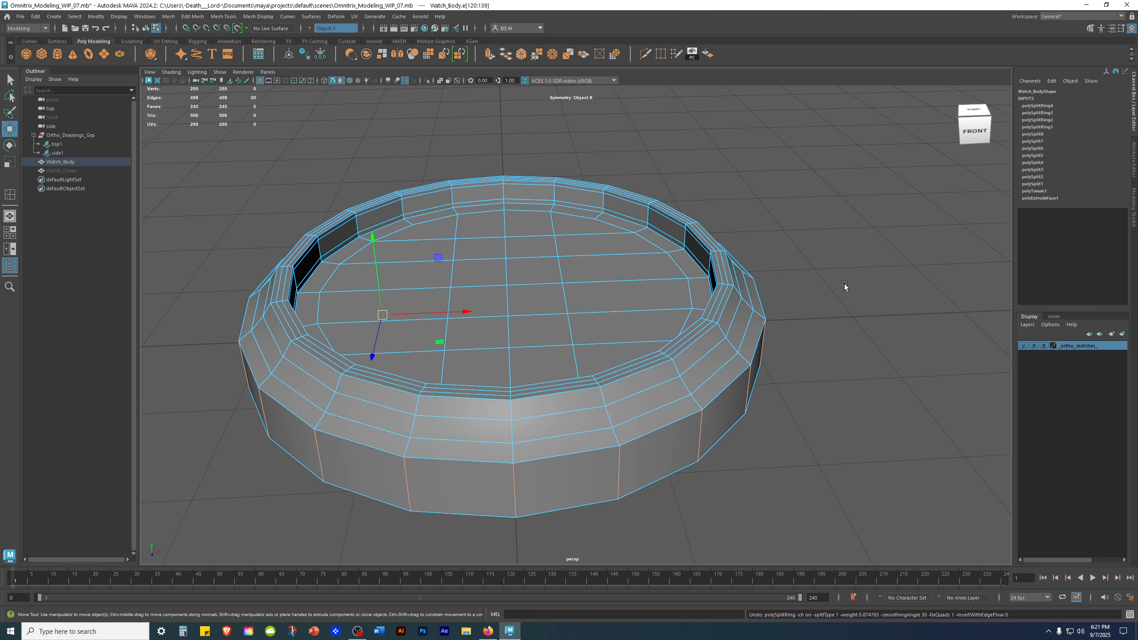
pyautogui.scroll(5, 972, 335)
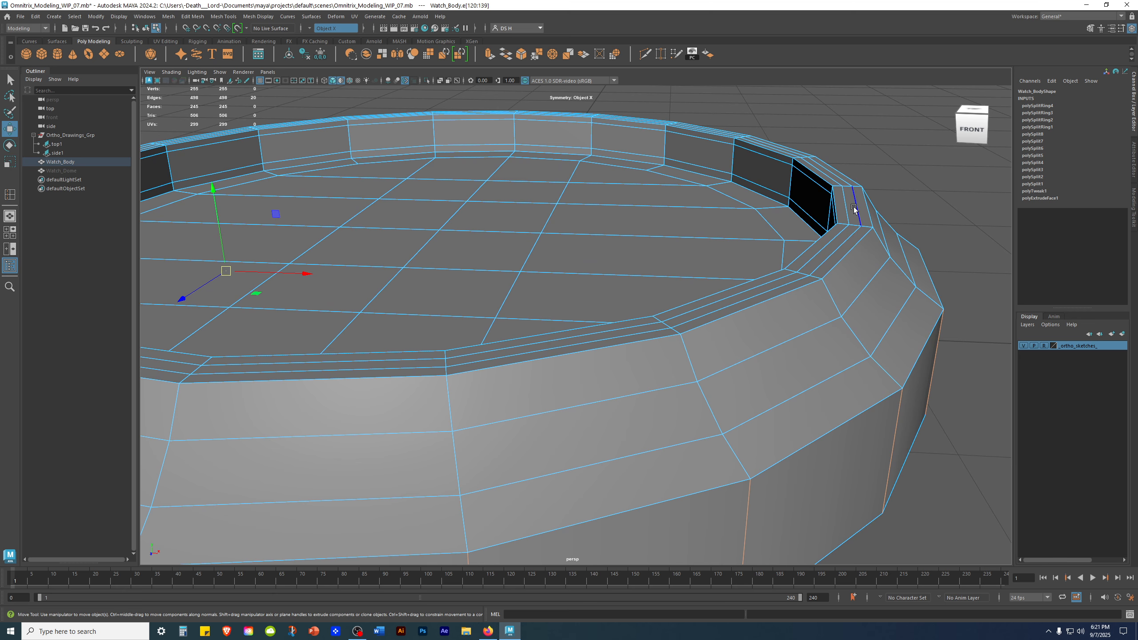
pyautogui.hotkey('ctrl', 'z')
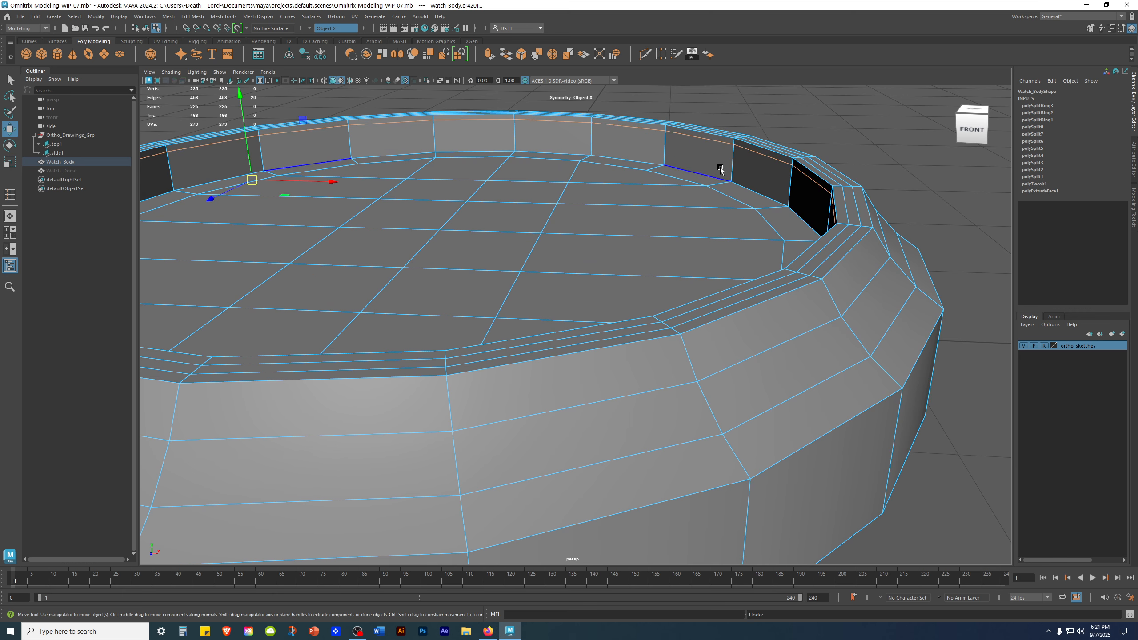
pyautogui.scroll(-2, 645, 231)
pyautogui.scroll(2, 644, 231)
pyautogui.hotkey('ctrl', 'z')
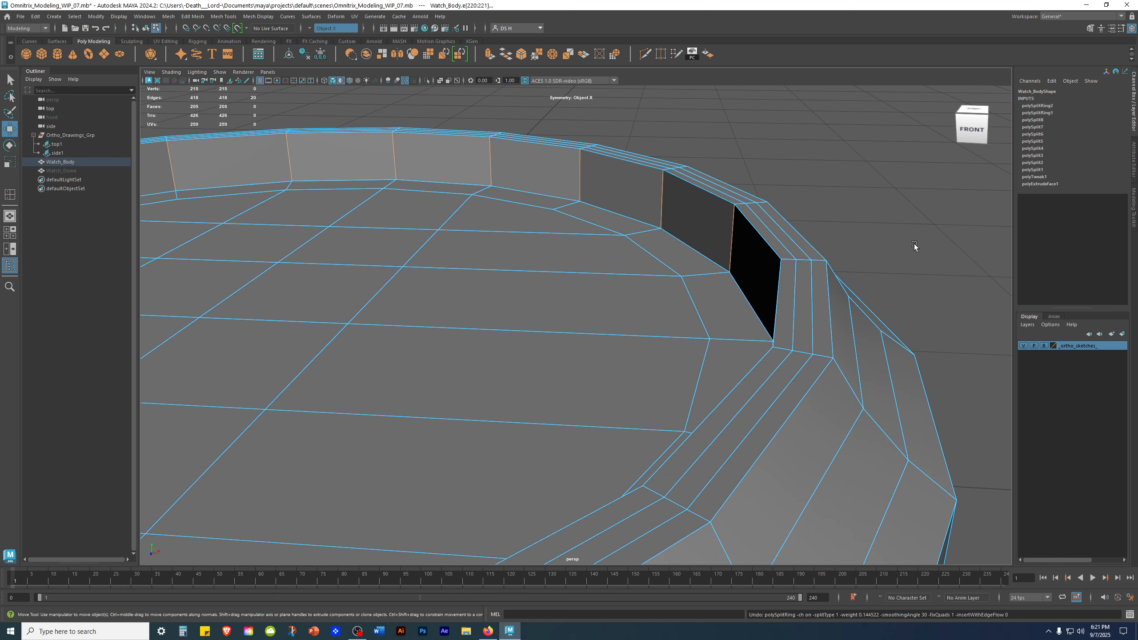
pyautogui.hotkey('ctrl', 'z')
pyautogui.hotkey('ctrl', 'z')
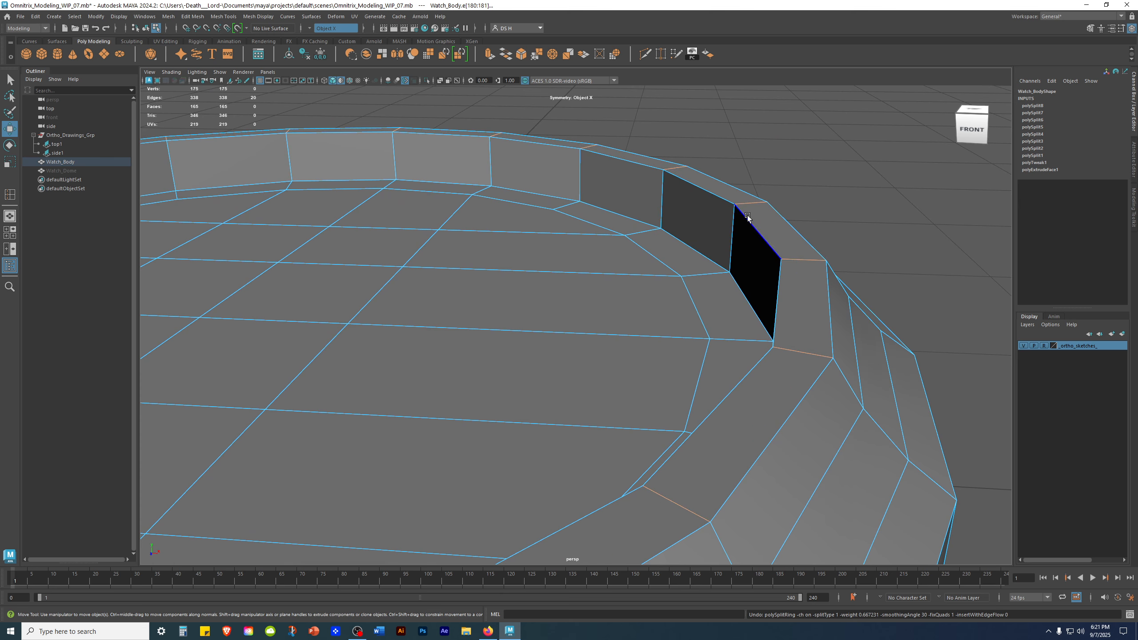
# Examine Watch_Body without supporting loops, comparing its smoothed preview with the unsmoothed cage in object mode.
pyautogui.scroll(-2, 781, 261)
pyautogui.scroll(-3, 781, 261)
pyautogui.keyDown('alt'); pyautogui.moveTo(538, 292); pyautogui.dragTo(604, 251); pyautogui.keyUp('alt')
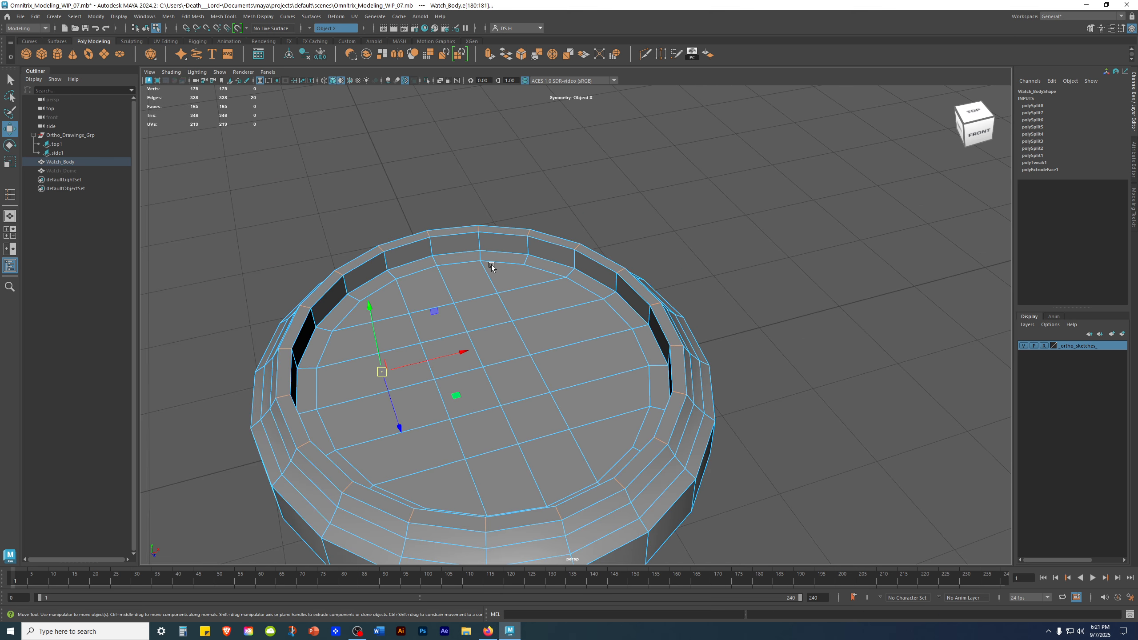
pyautogui.keyDown('alt'); pyautogui.moveTo(635, 386); pyautogui.dragTo(600, 323); pyautogui.keyUp('alt')
pyautogui.click(846, 295)
pyautogui.keyDown('alt'); pyautogui.moveTo(846, 296); pyautogui.dragTo(739, 407); pyautogui.keyUp('alt')
pyautogui.scroll(-3, 560, 319)
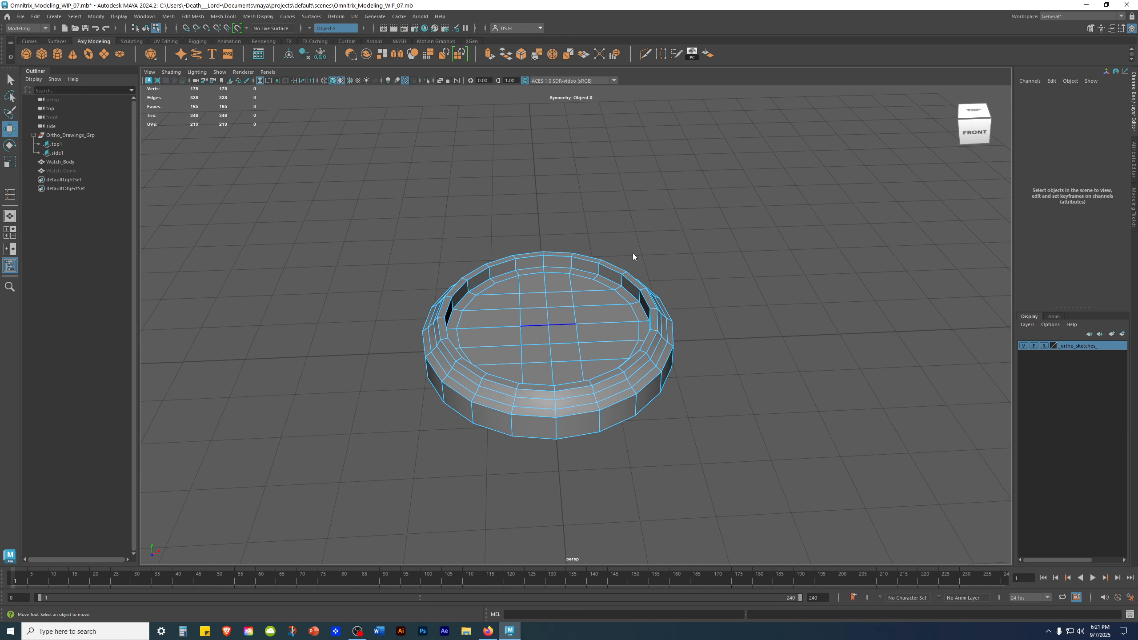
pyautogui.click(560, 319)
pyautogui.press('3')
pyautogui.click(751, 332)
pyautogui.keyDown('alt'); pyautogui.moveTo(750, 333); pyautogui.dragTo(717, 336); pyautogui.keyUp('alt')
pyautogui.click(585, 358)
pyautogui.press('1')
pyautogui.click(742, 318)
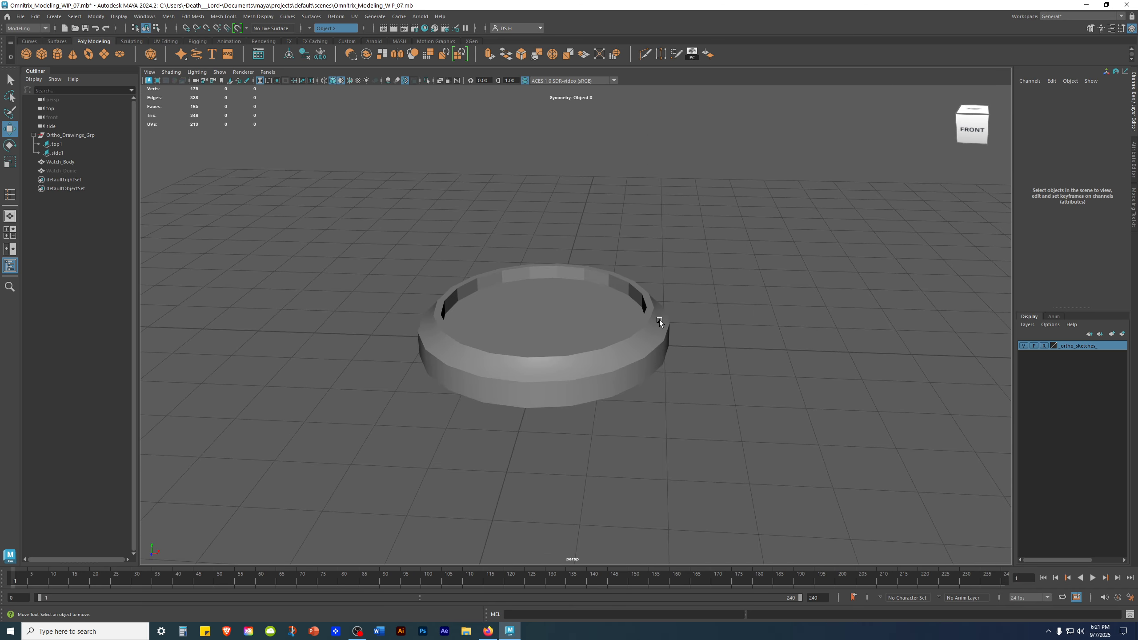
# Show the wireframe on the shaded model and save the scene as Omnitrix_Modeling_WIP_08.mb.
pyautogui.scroll(4, 740, 358)
pyautogui.keyDown('alt'); pyautogui.moveTo(727, 332); pyautogui.dragTo(729, 333, button='middle'); pyautogui.keyUp('alt')
pyautogui.hotkey('alt', '5')
pyautogui.keyDown('alt'); pyautogui.moveTo(783, 308); pyautogui.dragTo(781, 316); pyautogui.keyUp('alt')
pyautogui.hotkey('ctrl', 'shift', 's')
pyautogui.click(132, 556)
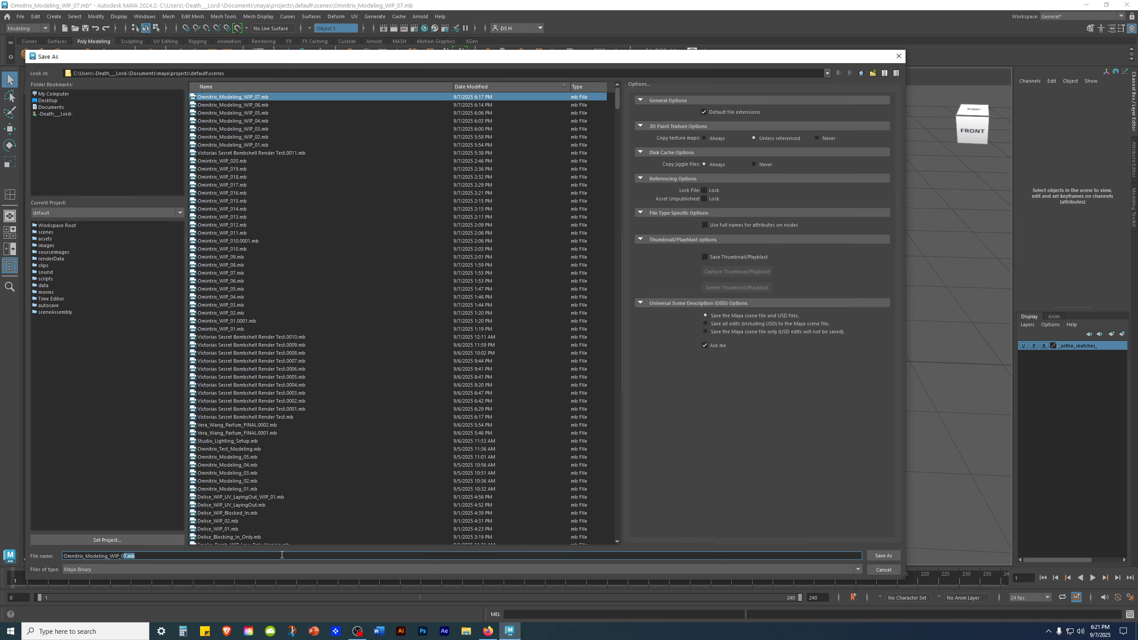
pyautogui.write('8')
pyautogui.press('Return')
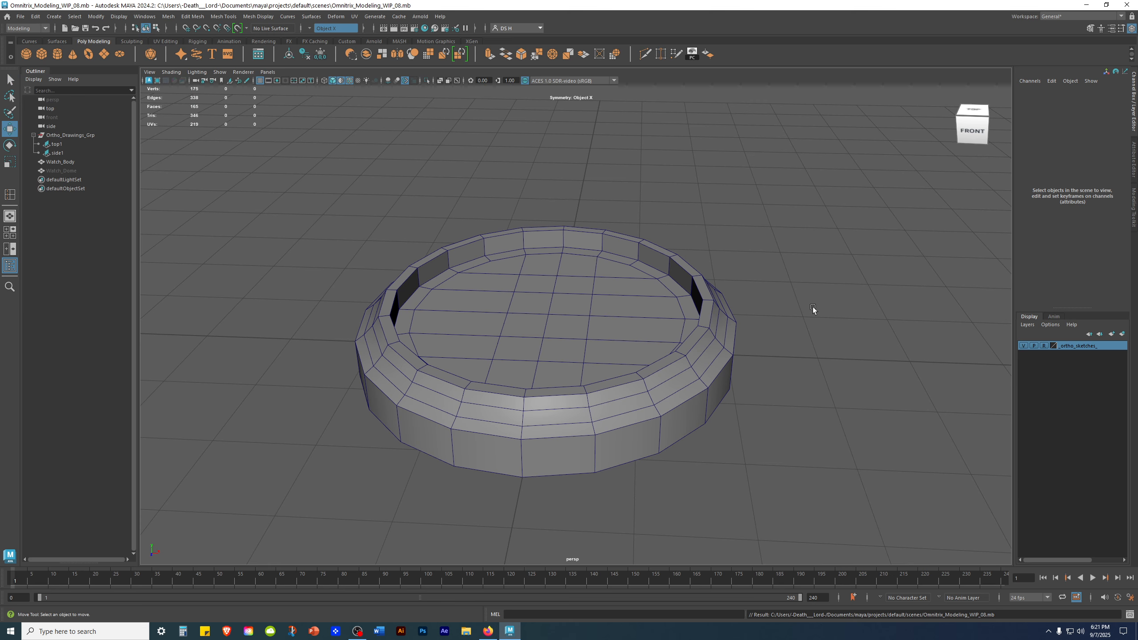
# Examine Watch_Body against the reference drawing in a top view with shaded display and wireframe, framing the surrounding base outline.
pyautogui.keyDown('alt'); pyautogui.moveTo(804, 281); pyautogui.dragTo(773, 320); pyautogui.keyUp('alt')
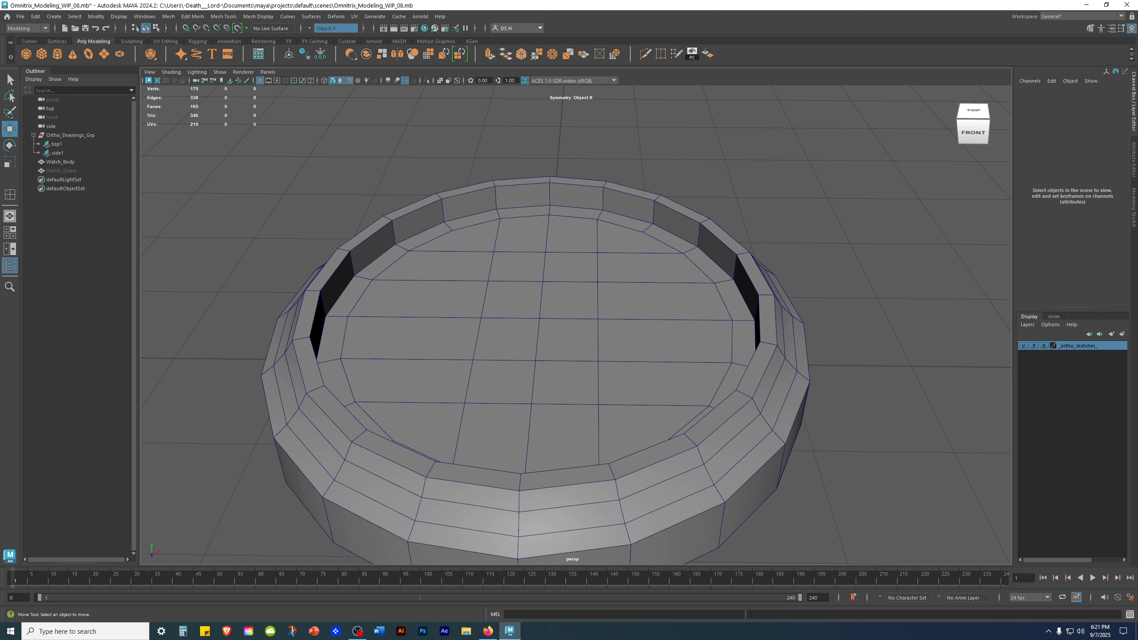
pyautogui.scroll(-2, 540, 313)
pyautogui.keyDown('alt'); pyautogui.moveTo(728, 418); pyautogui.dragTo(583, 378); pyautogui.keyUp('alt')
pyautogui.scroll(-3, 583, 378)
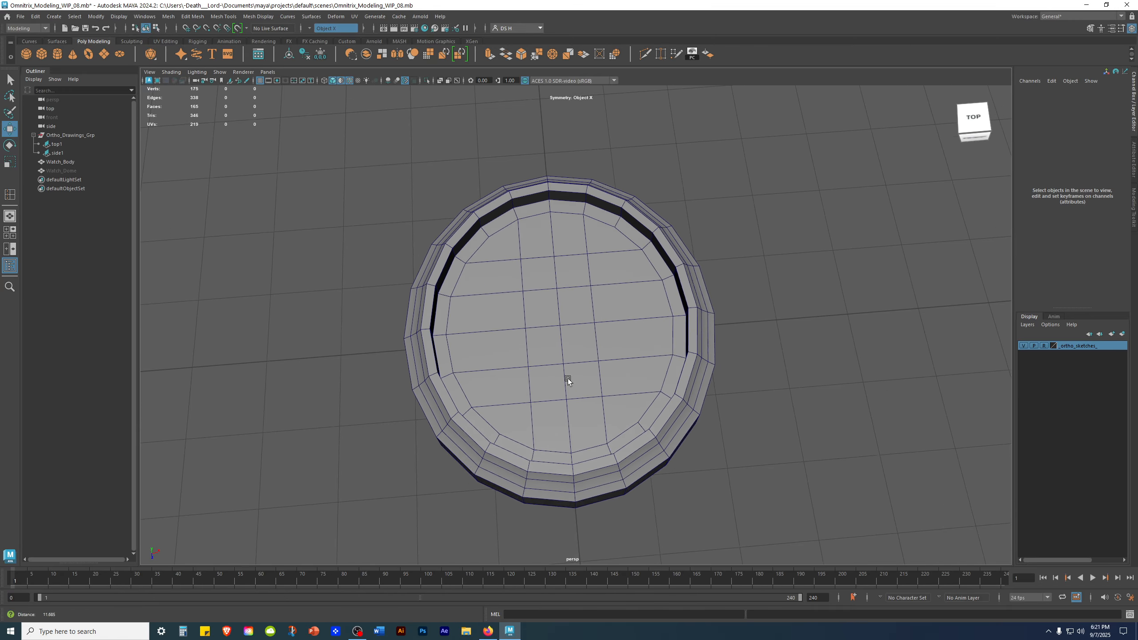
pyautogui.press('space')
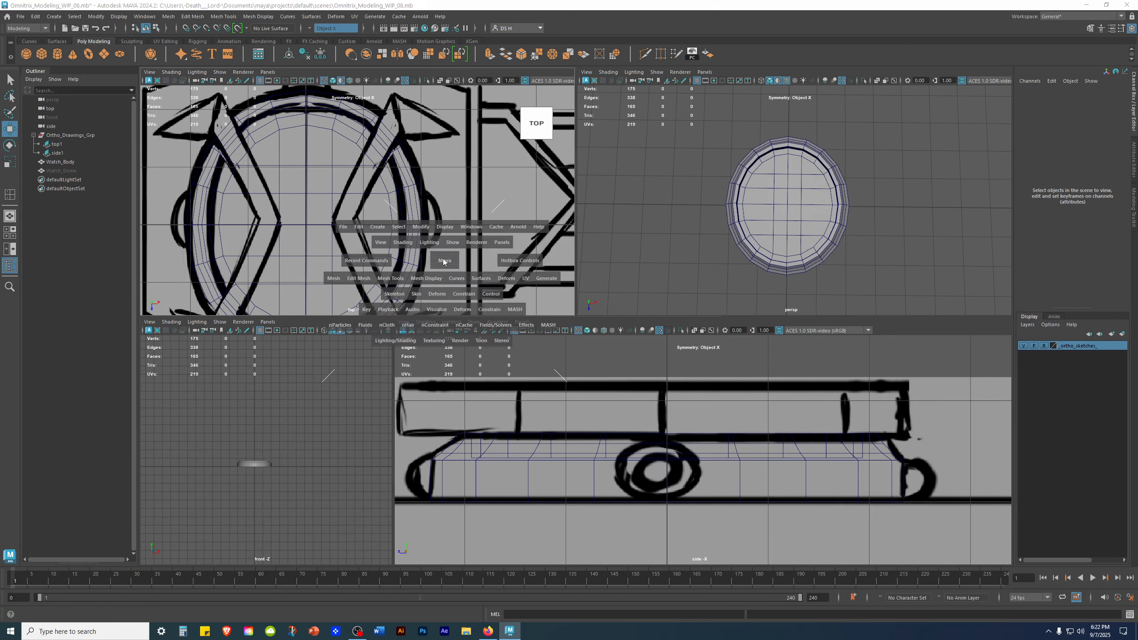
pyautogui.press('space')
pyautogui.scroll(-8, 448, 313)
pyautogui.moveTo(593, 361)
pyautogui.keyDown('alt'); pyautogui.mouseDown(button='middle')
pyautogui.moveTo(591, 218)
pyautogui.moveTo(610, 301)
pyautogui.mouseUp(button='middle'); pyautogui.keyUp('alt')
pyautogui.press('5')
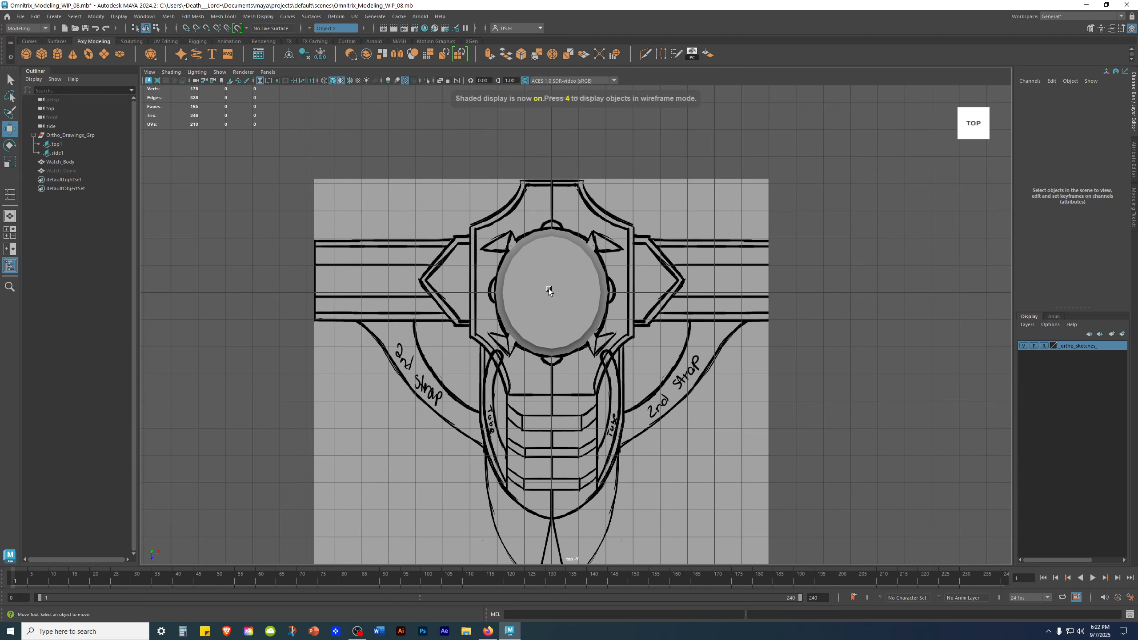
pyautogui.hotkey('alt', 'w')
pyautogui.keyDown('alt'); pyautogui.moveTo(548, 288); pyautogui.dragTo(687, 283, button='right'); pyautogui.keyUp('alt')
pyautogui.keyDown('alt'); pyautogui.moveTo(687, 283); pyautogui.dragTo(682, 310, button='middle'); pyautogui.keyUp('alt')
pyautogui.keyDown('alt'); pyautogui.moveTo(664, 221); pyautogui.dragTo(599, 161, button='middle'); pyautogui.keyUp('alt')
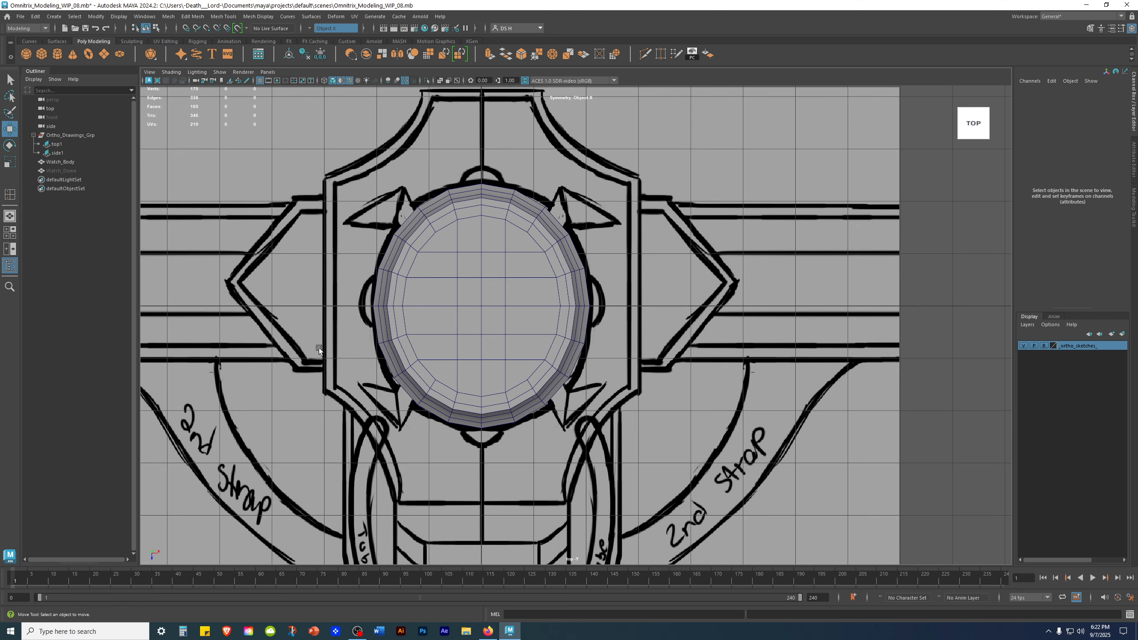
pyautogui.moveTo(694, 224)
pyautogui.keyDown('alt'); pyautogui.mouseDown(button='middle')
pyautogui.moveTo(678, 258)
pyautogui.moveTo(713, 251)
pyautogui.mouseUp(button='middle'); pyautogui.keyUp('alt')
pyautogui.keyDown('alt'); pyautogui.moveTo(713, 251); pyautogui.dragTo(663, 246, button='right'); pyautogui.keyUp('alt')
pyautogui.keyDown('alt'); pyautogui.moveTo(691, 261); pyautogui.dragTo(704, 242, button='middle'); pyautogui.keyUp('alt')
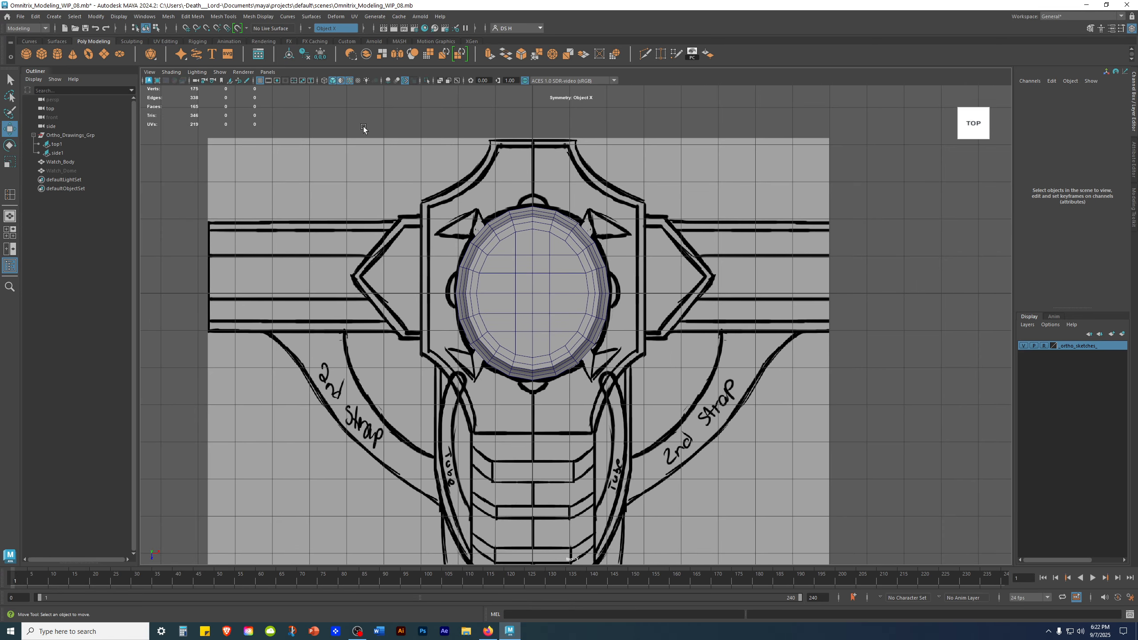
# Create a polygon cube at the center of the reference drawing and rename it Watch_Base.
pyautogui.click(42, 53)
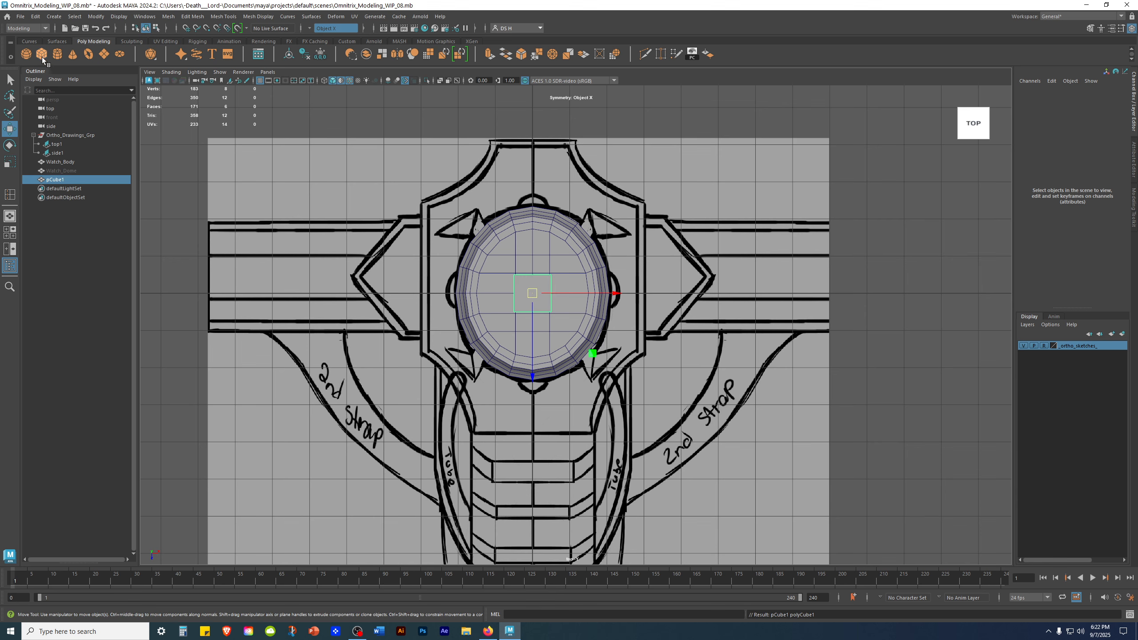
pyautogui.doubleClick(58, 178)
pyautogui.write('Wat')
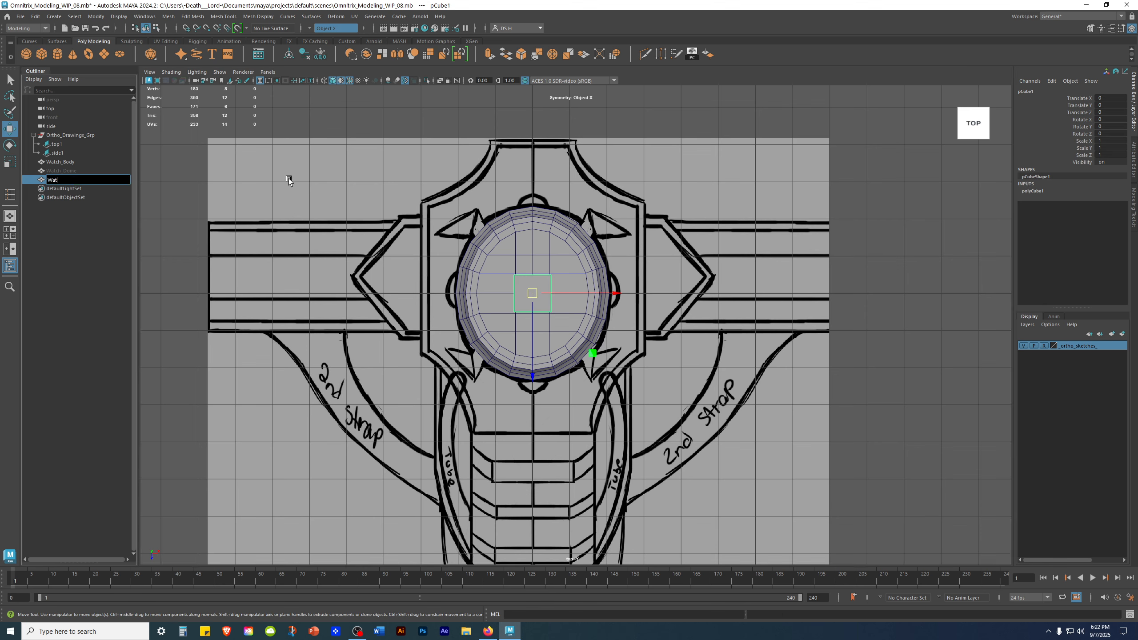
pyautogui.write('ch Base')
pyautogui.press('Return')
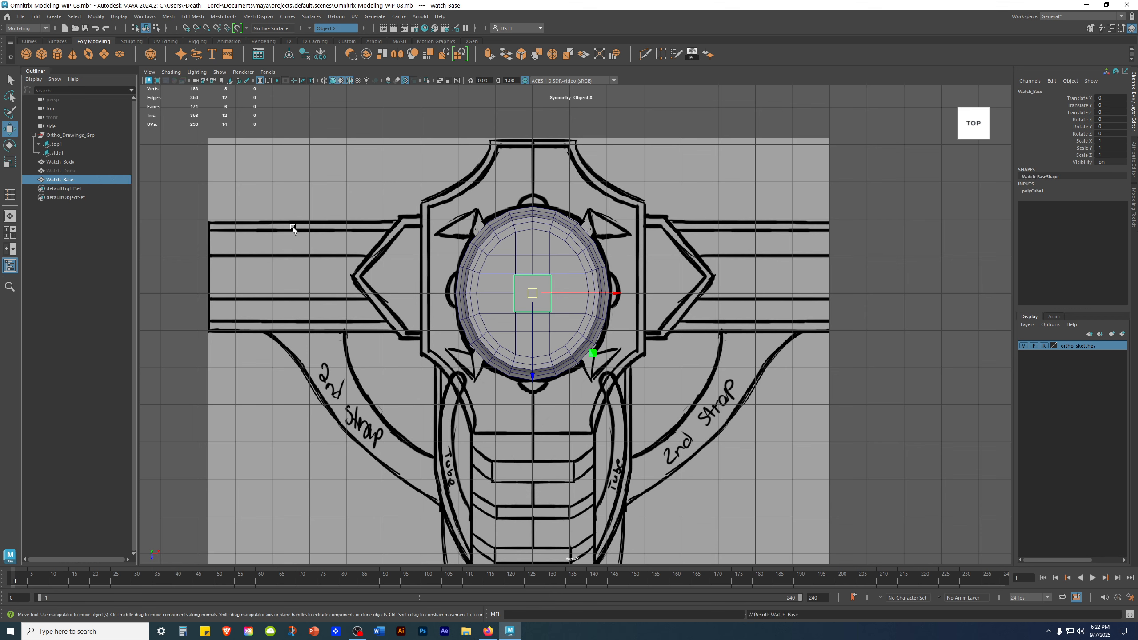
# Try a Height Baseline of 1 on the Watch_Base cube against the side reference drawing.
pyautogui.keyDown('alt'); pyautogui.moveTo(649, 309); pyautogui.dragTo(674, 305, button='middle'); pyautogui.keyUp('alt')
pyautogui.press('space')
pyautogui.press('space')
pyautogui.moveTo(564, 464)
pyautogui.keyDown('alt'); pyautogui.mouseDown(button='middle')
pyautogui.moveTo(579, 471)
pyautogui.moveTo(623, 429)
pyautogui.mouseUp(button='middle'); pyautogui.keyUp('alt')
pyautogui.keyDown('alt'); pyautogui.moveTo(701, 365); pyautogui.dragTo(706, 226, button='middle'); pyautogui.keyUp('alt')
pyautogui.moveTo(881, 210)
pyautogui.keyDown('alt'); pyautogui.mouseDown(button='right')
pyautogui.moveTo(320, 249)
pyautogui.moveTo(708, 299)
pyautogui.mouseUp(button='right'); pyautogui.keyUp('alt')
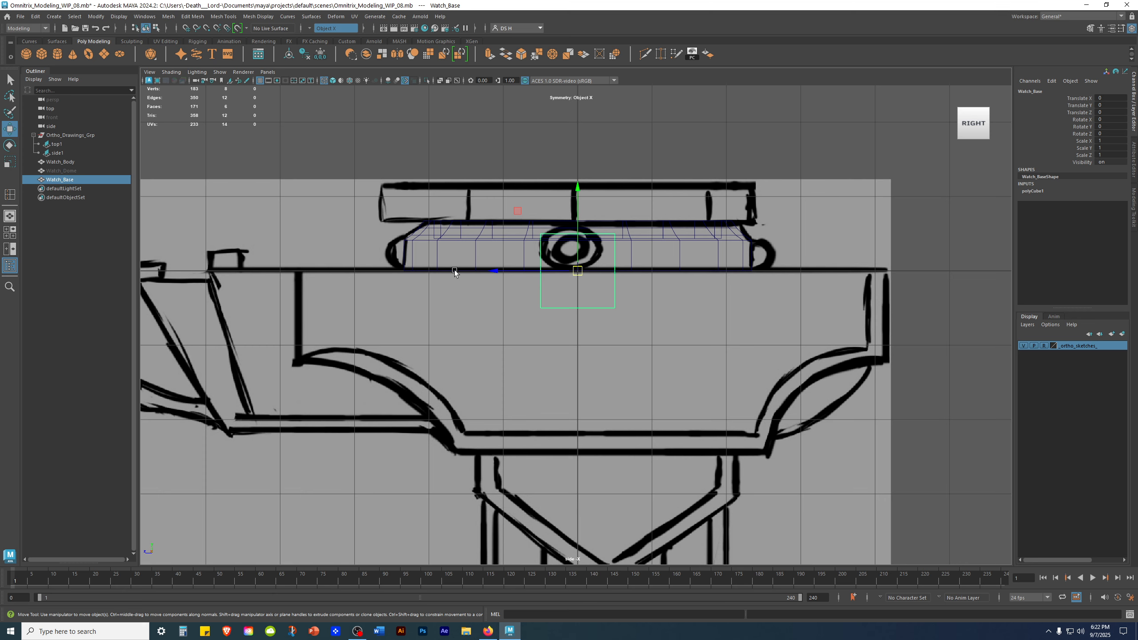
pyautogui.click(1031, 192)
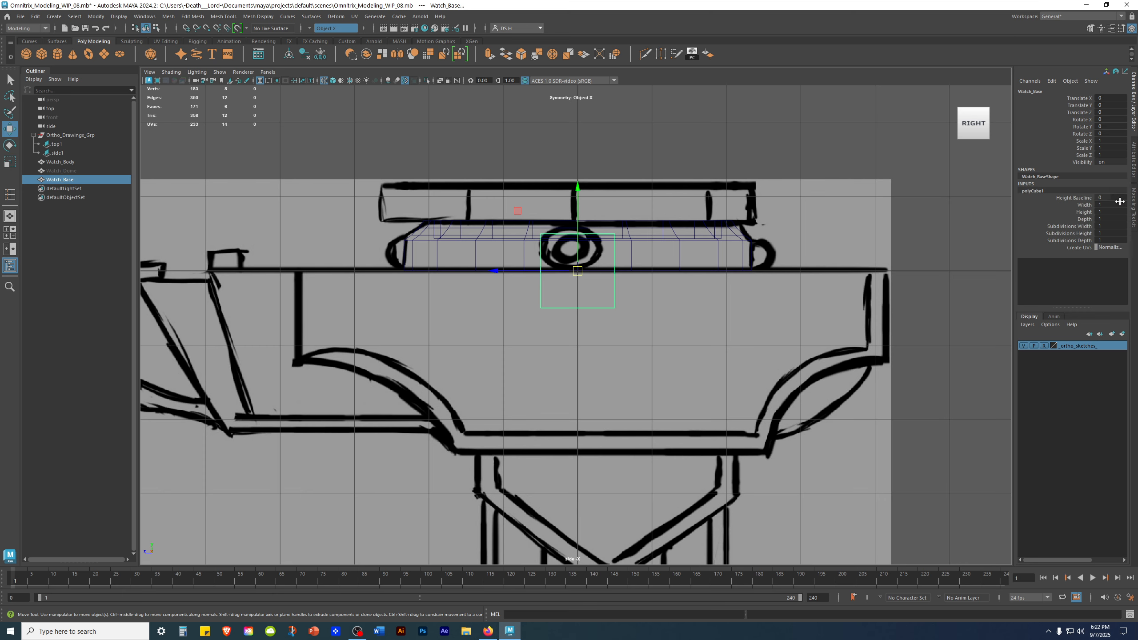
pyautogui.keyDown('ctrl'); pyautogui.moveTo(1106, 197); pyautogui.dragTo(1126, 198); pyautogui.keyUp('ctrl')
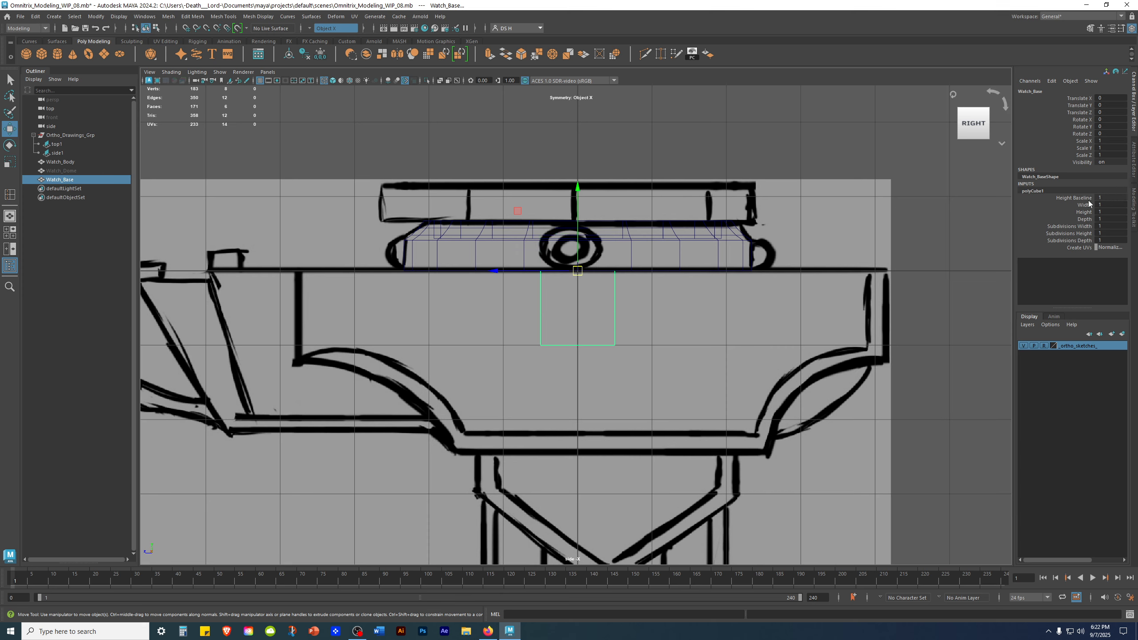
pyautogui.hotkey('ctrl', 'z')
# Set the Watch_Base cube's Height Baseline to 1 so its top face sits at the pivot on the side drawing's horizontal line.
pyautogui.moveTo(578, 271); pyautogui.dragTo(545, 291)
pyautogui.hotkey('ctrl', 'z')
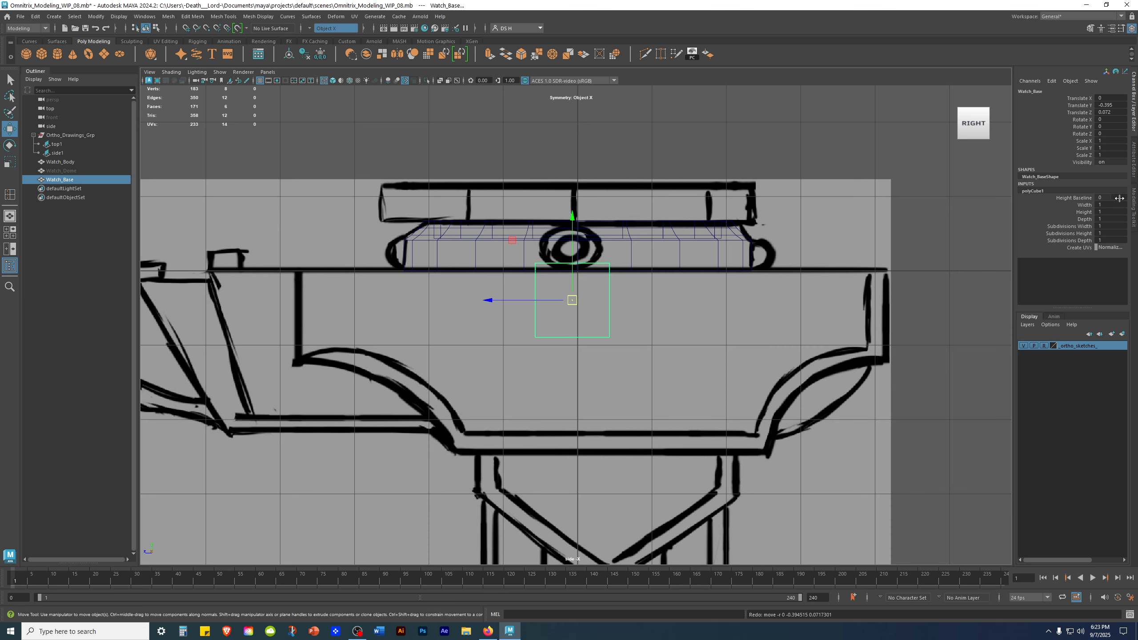
pyautogui.moveTo(1119, 199); pyautogui.dragTo(1133, 200)
pyautogui.doubleClick(1118, 197)
pyautogui.click(1118, 198)
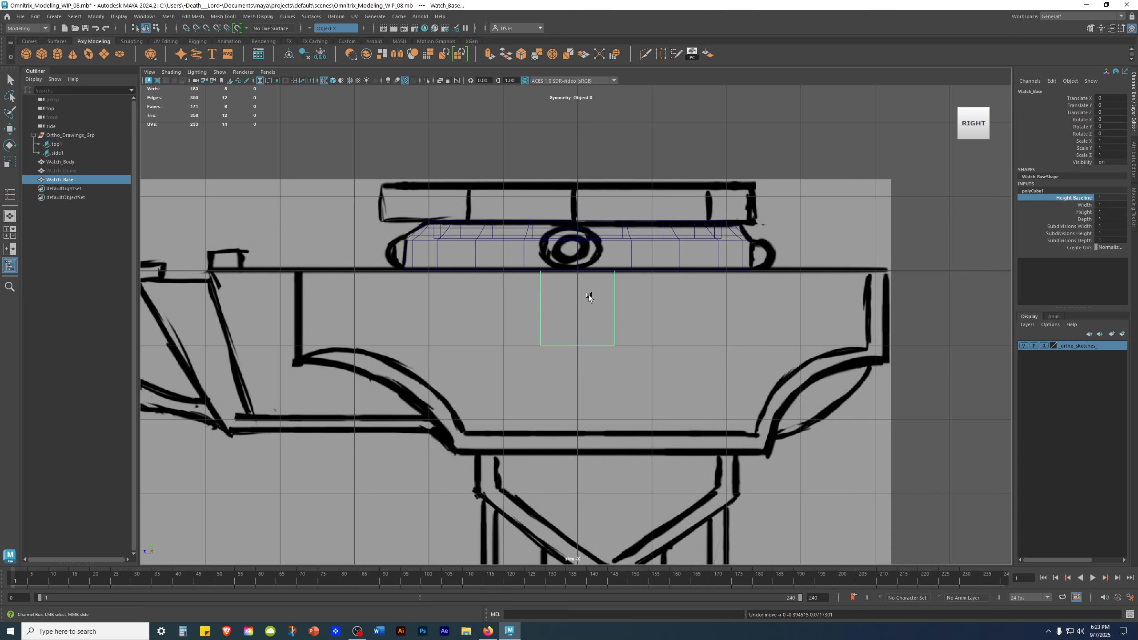
pyautogui.scroll(2, 588, 298)
pyautogui.press('w')
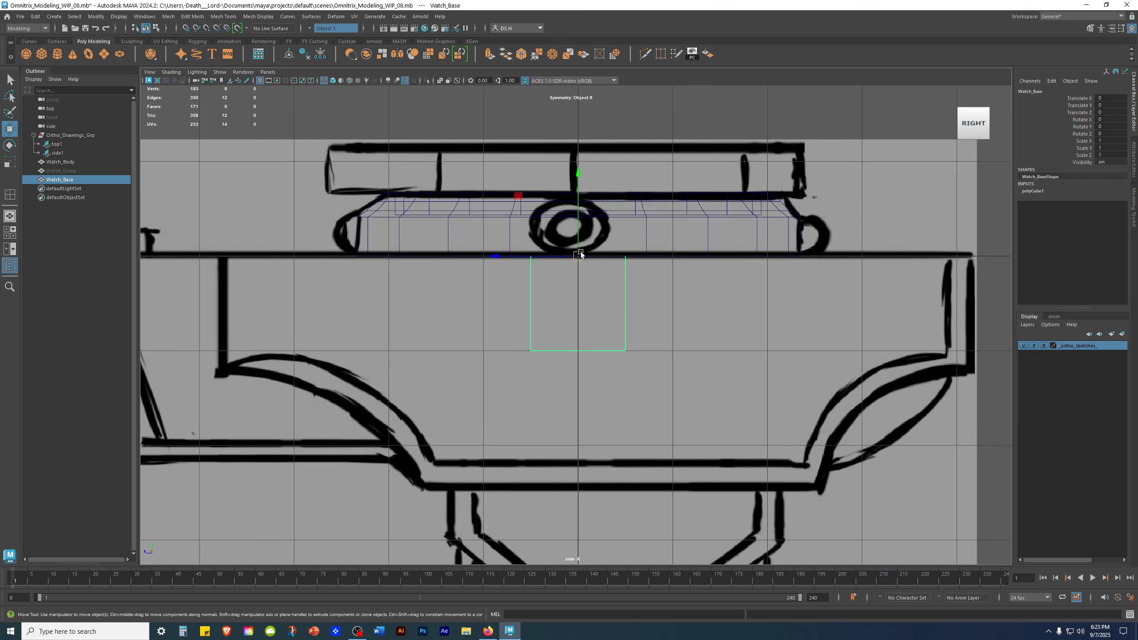
pyautogui.moveTo(579, 252); pyautogui.dragTo(599, 274)
pyautogui.hotkey('ctrl', 'z')
# Set the Watch_Base cube's width, height and depth subdivisions to 2.
pyautogui.scroll(-3, 633, 268)
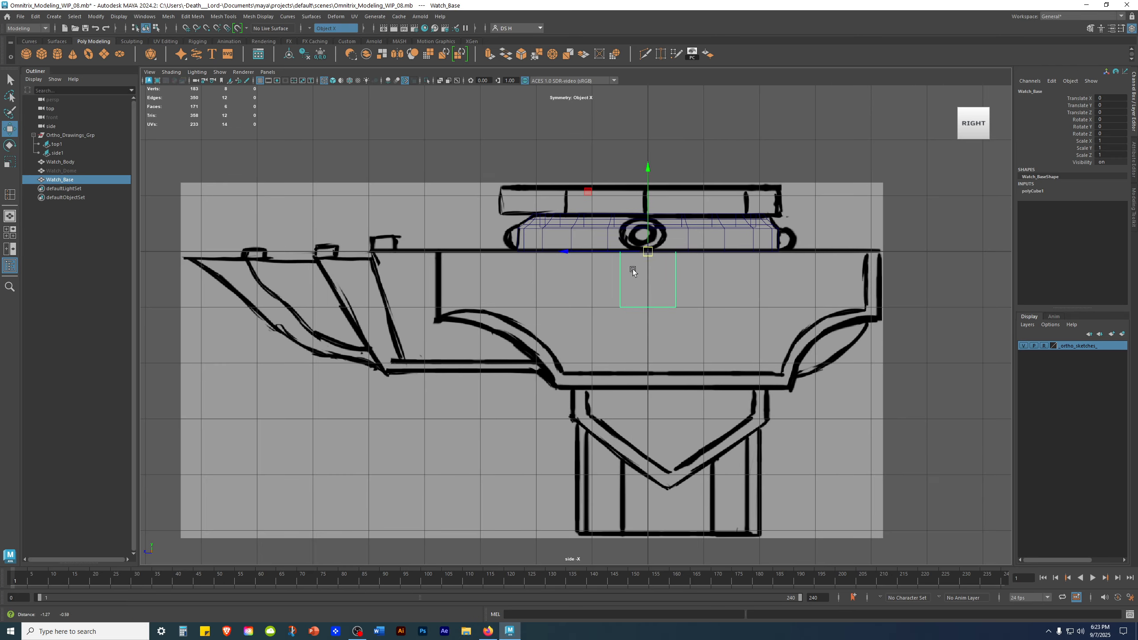
pyautogui.scroll(-2, 502, 265)
pyautogui.press('r')
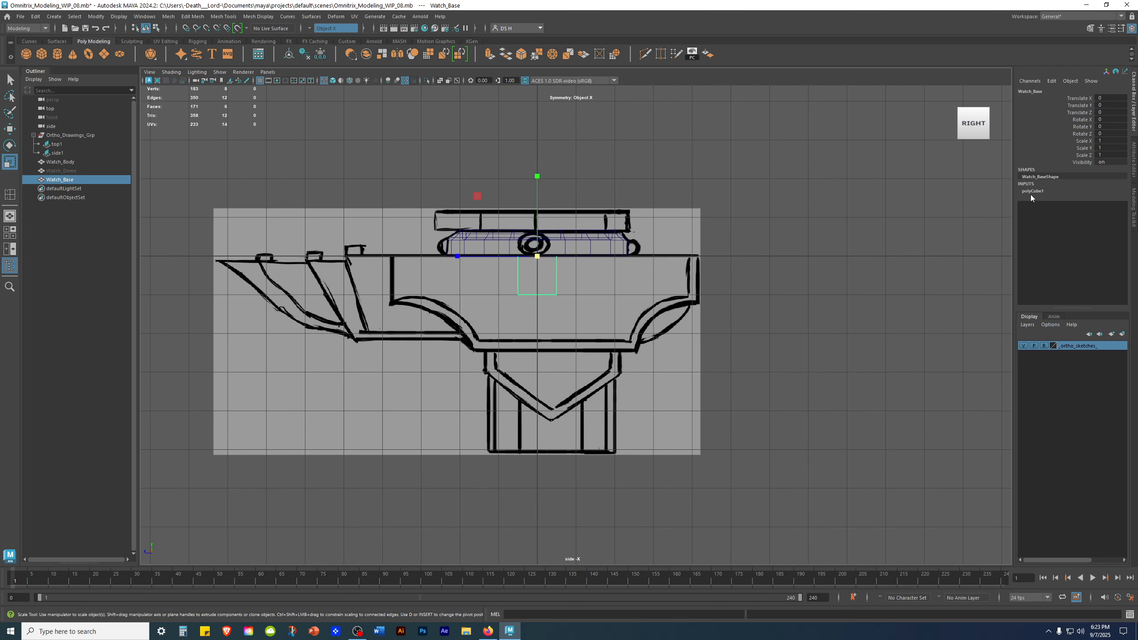
pyautogui.click(1032, 191)
pyautogui.moveTo(1111, 226); pyautogui.dragTo(1113, 241)
pyautogui.click(1113, 239)
pyautogui.press('Return')
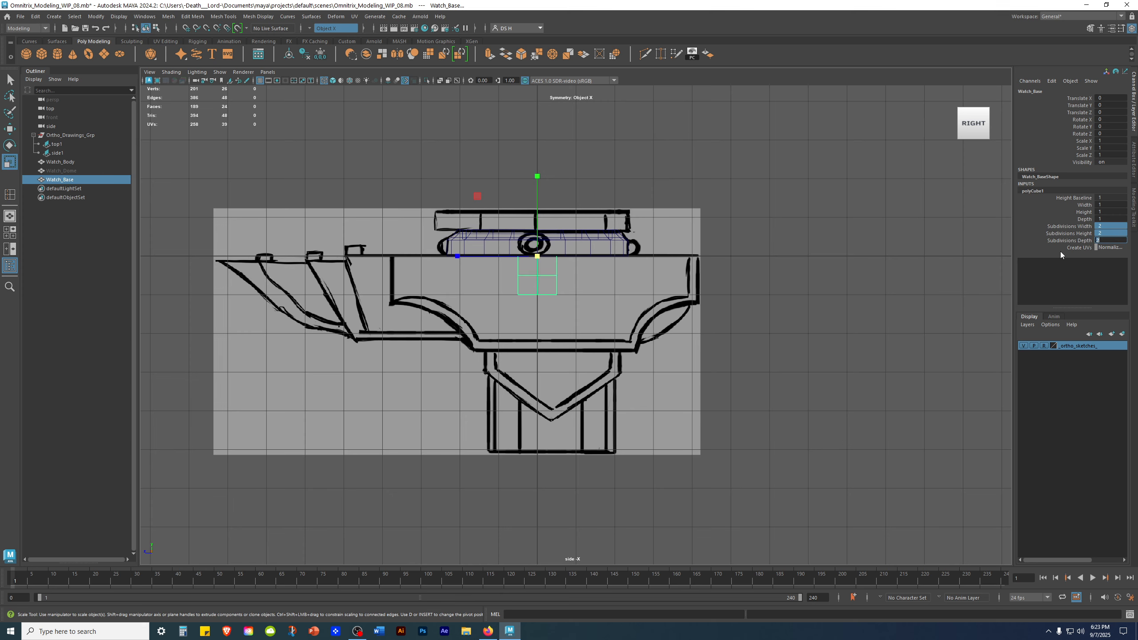
pyautogui.moveTo(1065, 226); pyautogui.dragTo(1071, 241)
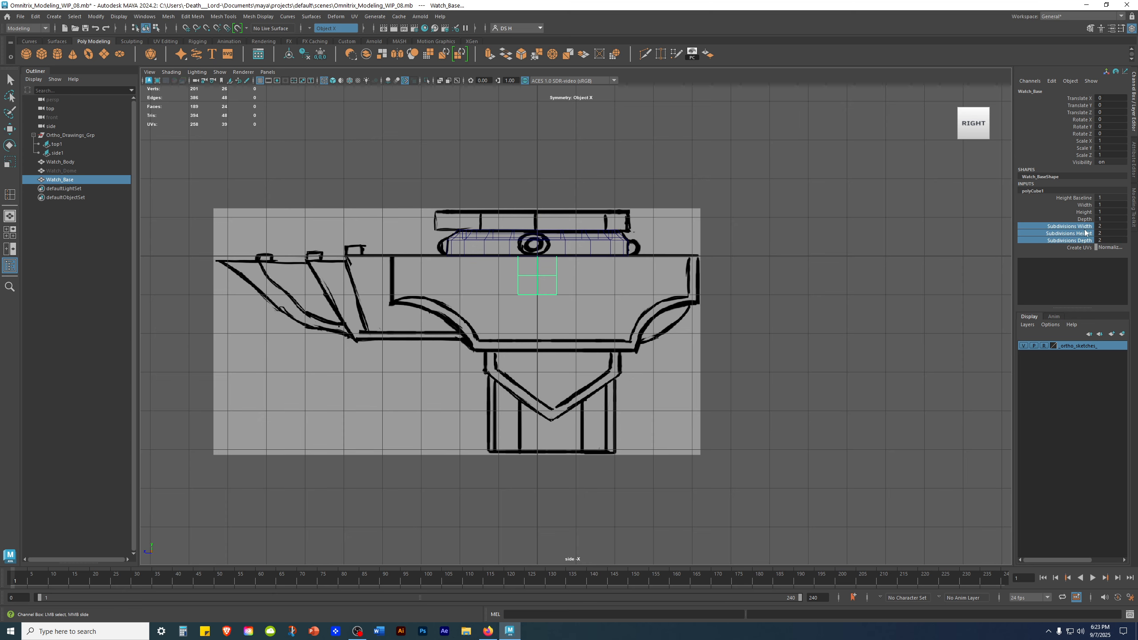
# Scale Watch_Base to about 7.422 in Z toward the base length in the side drawing, undoing the further stretch.
pyautogui.moveTo(985, 104)
pyautogui.scroll(2, 576, 325)
pyautogui.press('r')
pyautogui.keyDown('alt'); pyautogui.moveTo(614, 287); pyautogui.dragTo(697, 298, button='middle'); pyautogui.keyUp('alt')
pyautogui.moveTo(528, 244); pyautogui.dragTo(434, 248)
pyautogui.moveTo(527, 244)
pyautogui.mouseDown()
pyautogui.moveTo(456, 242)
pyautogui.moveTo(519, 242)
pyautogui.mouseUp()
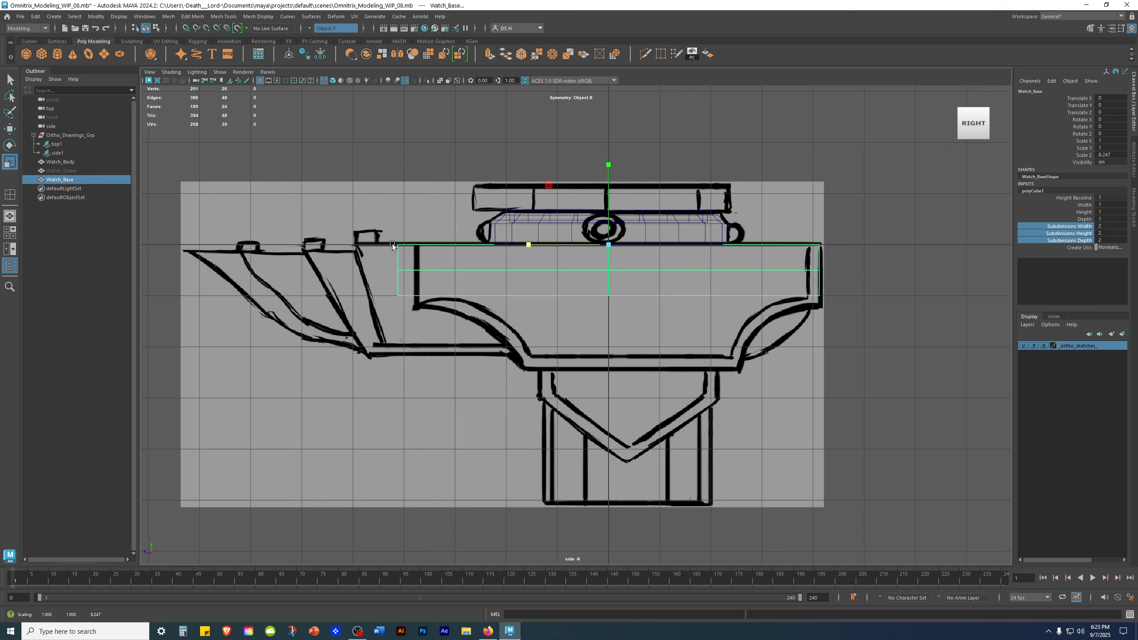
pyautogui.hotkey('ctrl', 'z')
# Scale Watch_Base to about 5.939 in X to match the base width in the top drawing.
pyautogui.press('space')
pyautogui.press('space')
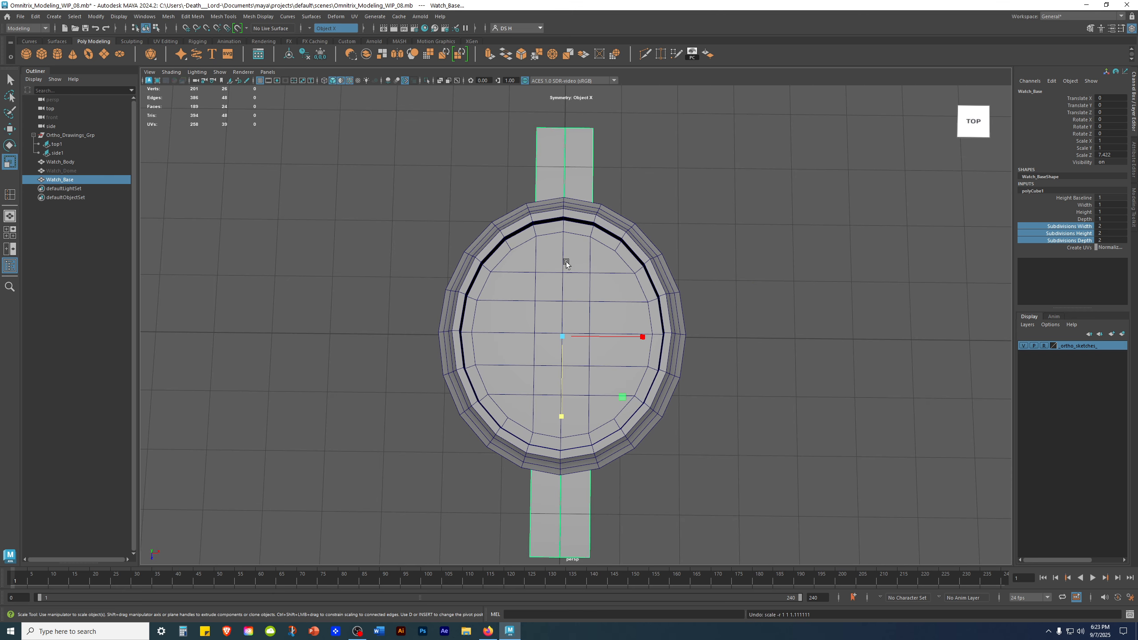
pyautogui.press('space')
pyautogui.press('space')
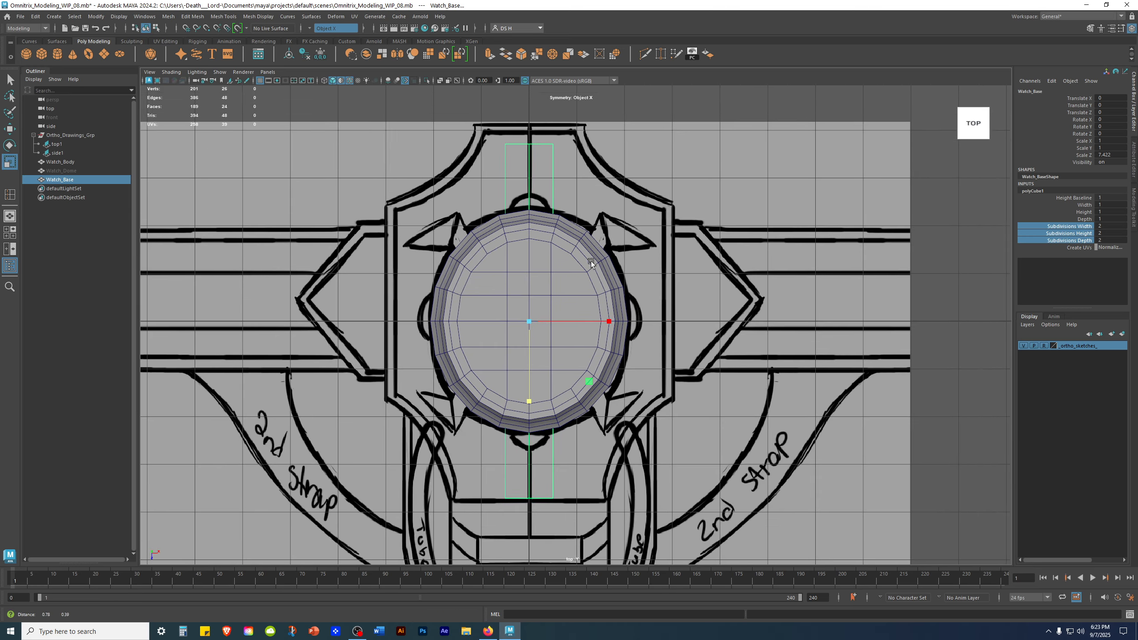
pyautogui.scroll(-2, 607, 235)
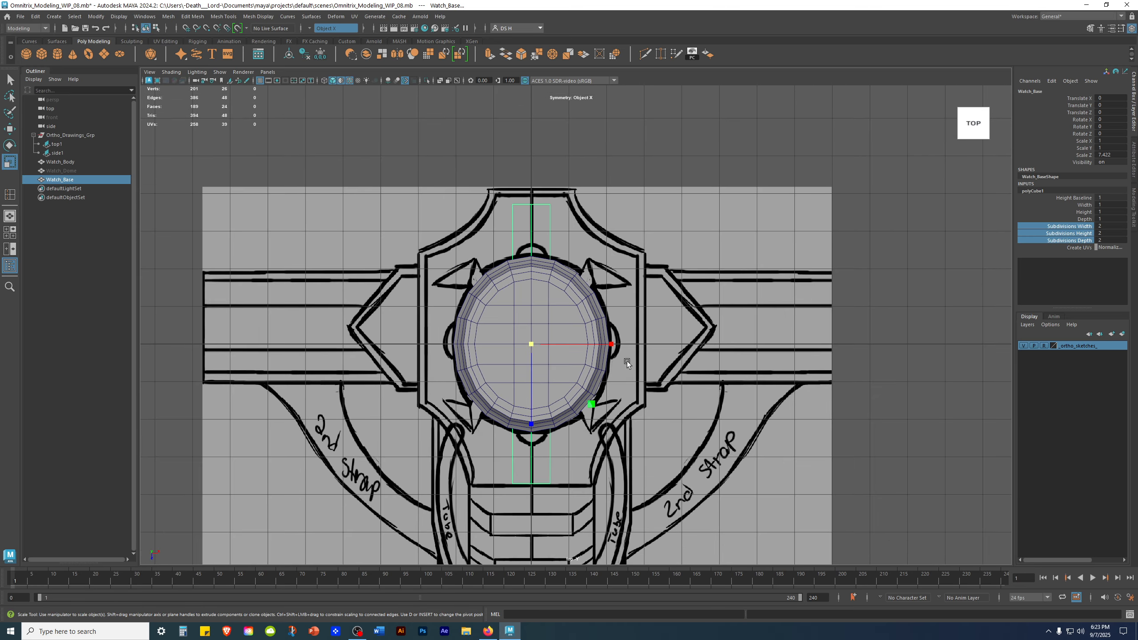
pyautogui.moveTo(612, 344); pyautogui.dragTo(1003, 315)
pyautogui.keyDown('alt'); pyautogui.moveTo(683, 511); pyautogui.dragTo(695, 386, button='middle'); pyautogui.keyUp('alt')
pyautogui.press('space')
pyautogui.press('space')
pyautogui.keyDown('alt'); pyautogui.moveTo(734, 408); pyautogui.dragTo(733, 325); pyautogui.keyUp('alt')
# Try scaling Watch_Base vertically to fit the base height in the side drawing.
pyautogui.press('space')
pyautogui.press('space')
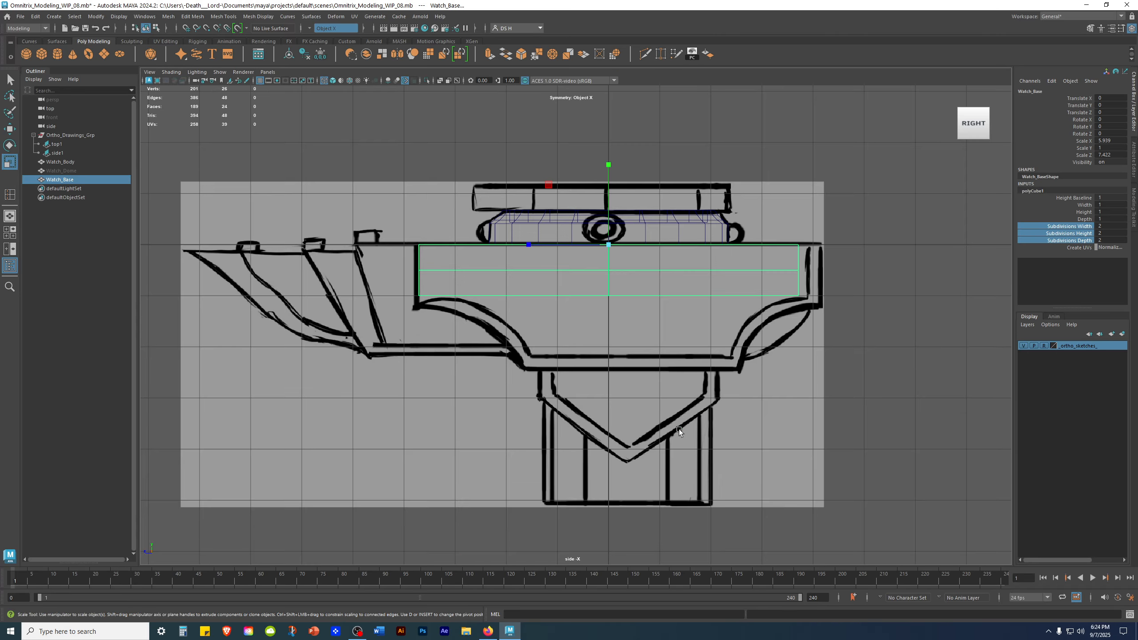
pyautogui.keyDown('alt'); pyautogui.moveTo(680, 429); pyautogui.dragTo(672, 493, button='middle'); pyautogui.keyUp('alt')
pyautogui.scroll(5, 658, 363)
pyautogui.press('w')
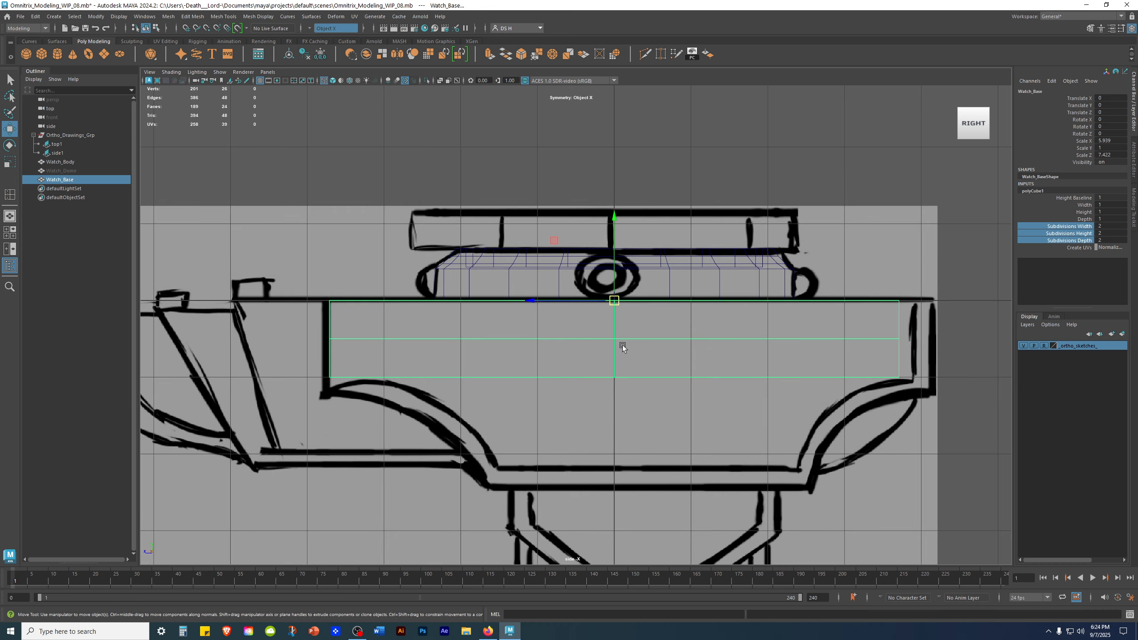
pyautogui.scroll(3, 691, 303)
pyautogui.press('r')
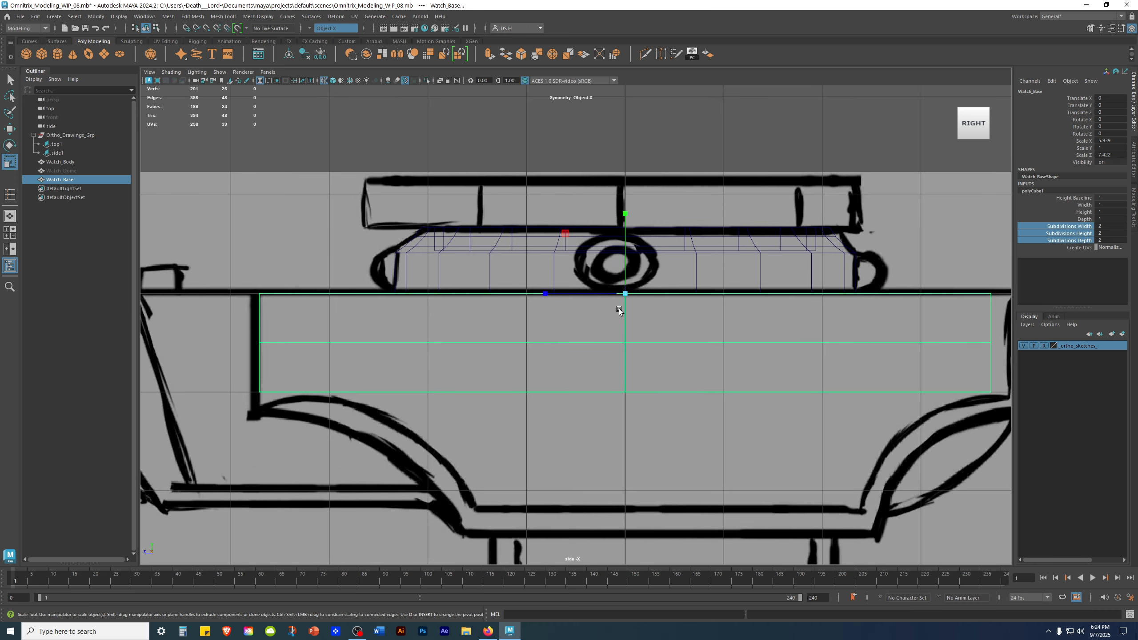
pyautogui.keyDown('alt'); pyautogui.moveTo(610, 313); pyautogui.dragTo(423, 312, button='right'); pyautogui.keyUp('alt')
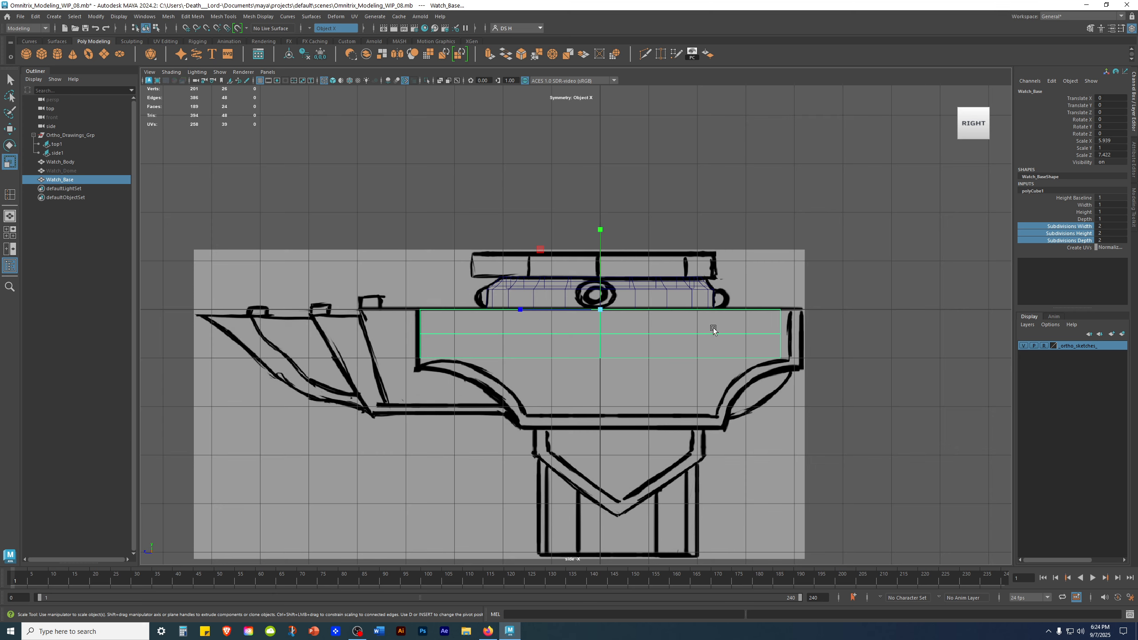
pyautogui.moveTo(602, 234); pyautogui.dragTo(577, 110)
pyautogui.hotkey('ctrl', 'z')
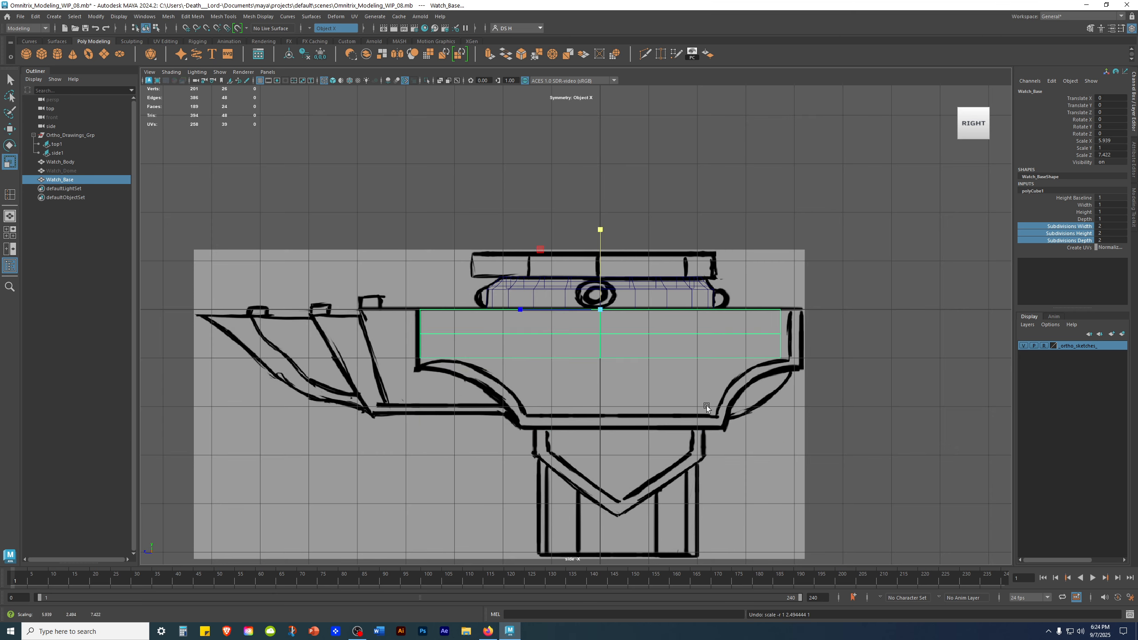
pyautogui.scroll(5, 656, 326)
pyautogui.moveTo(629, 212)
pyautogui.mouseDown()
pyautogui.moveTo(631, 203)
pyautogui.moveTo(631, 229)
pyautogui.mouseUp()
pyautogui.hotkey('ctrl', 'z')
pyautogui.scroll(-3, 583, 233)
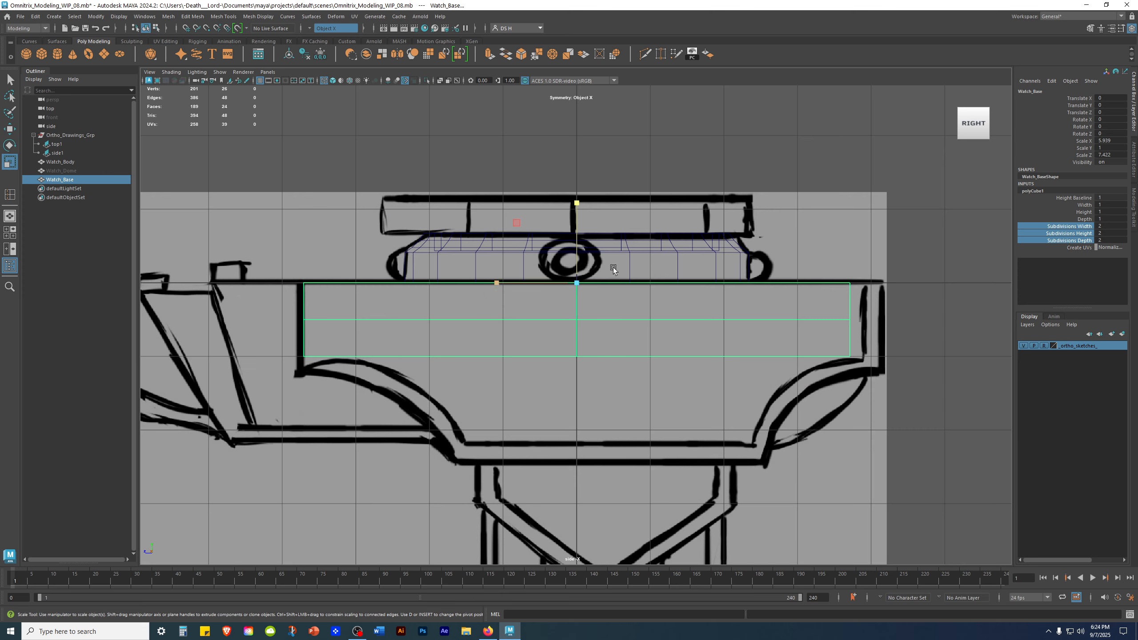
# Try flattening Watch_Base to about 0.505 in Y while viewing it in perspective.
pyautogui.press('space')
pyautogui.press('space')
pyautogui.keyDown('alt'); pyautogui.moveTo(644, 353); pyautogui.dragTo(359, 339); pyautogui.keyUp('alt')
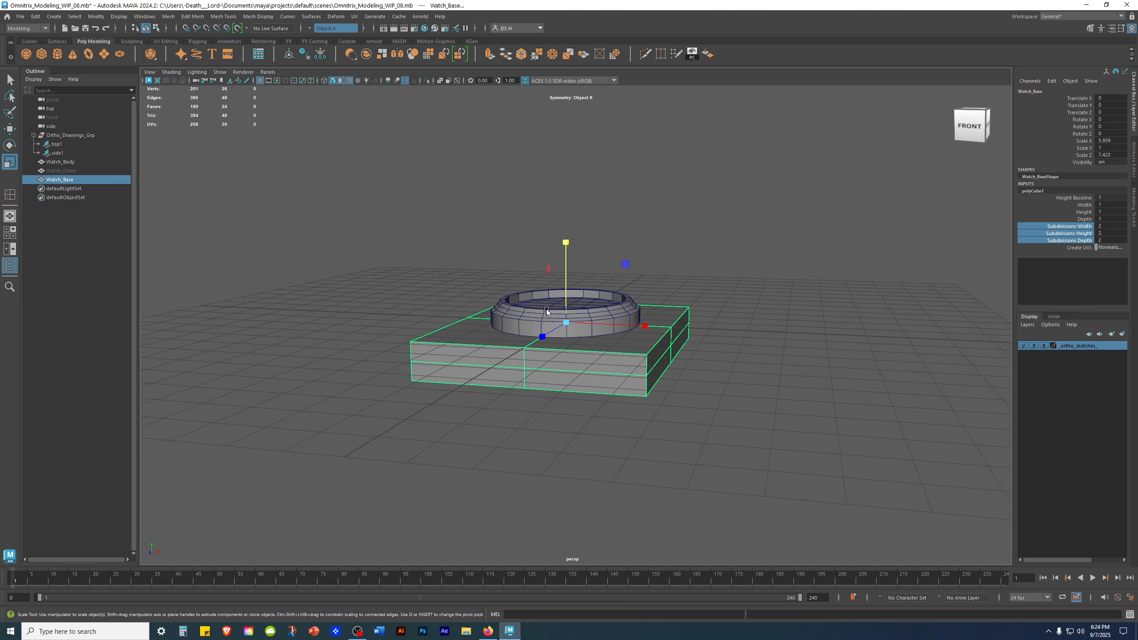
pyautogui.press('space')
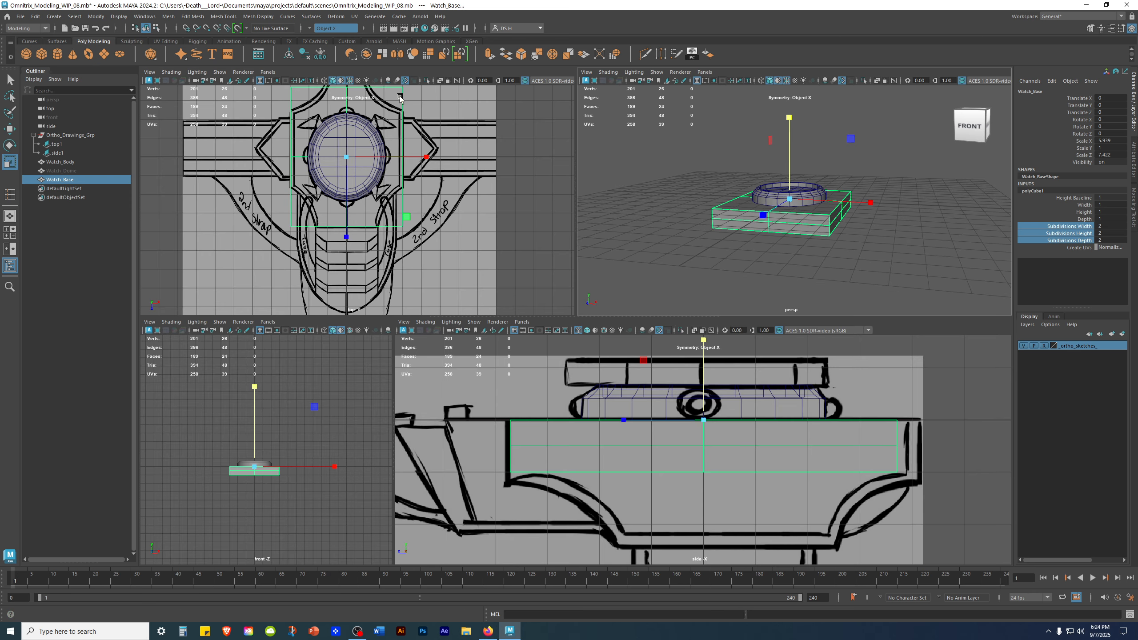
pyautogui.press('space')
pyautogui.scroll(4, 745, 258)
pyautogui.keyDown('alt'); pyautogui.moveTo(643, 287); pyautogui.dragTo(603, 291); pyautogui.keyUp('alt')
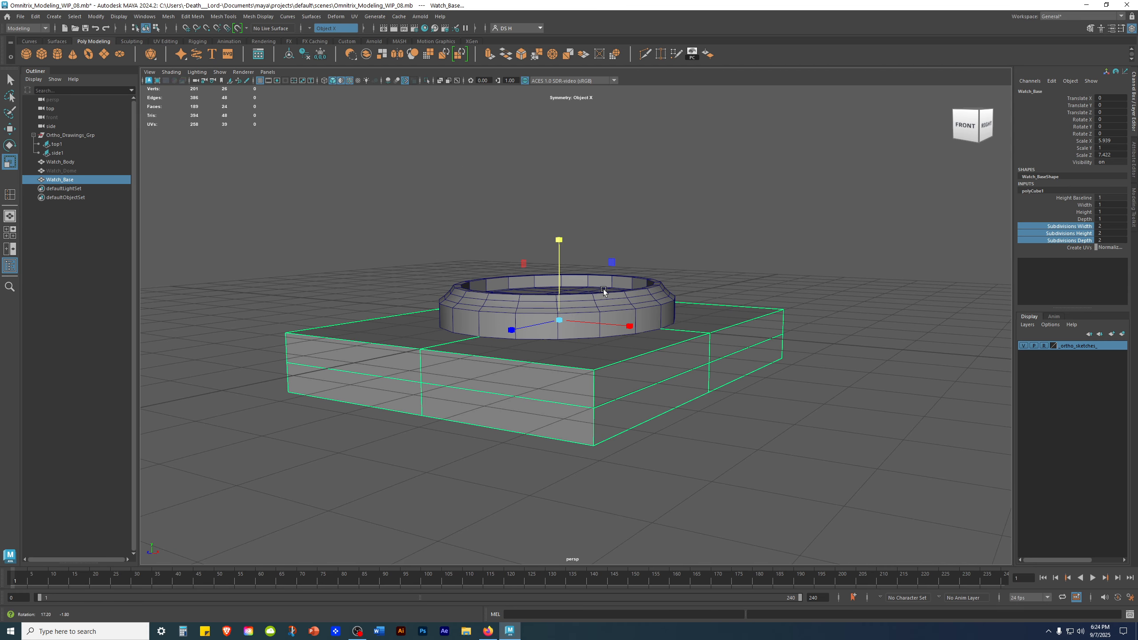
pyautogui.keyDown('alt'); pyautogui.moveTo(559, 240); pyautogui.dragTo(559, 249); pyautogui.keyUp('alt')
pyautogui.keyDown('alt'); pyautogui.moveTo(559, 250); pyautogui.dragTo(564, 369); pyautogui.keyUp('alt')
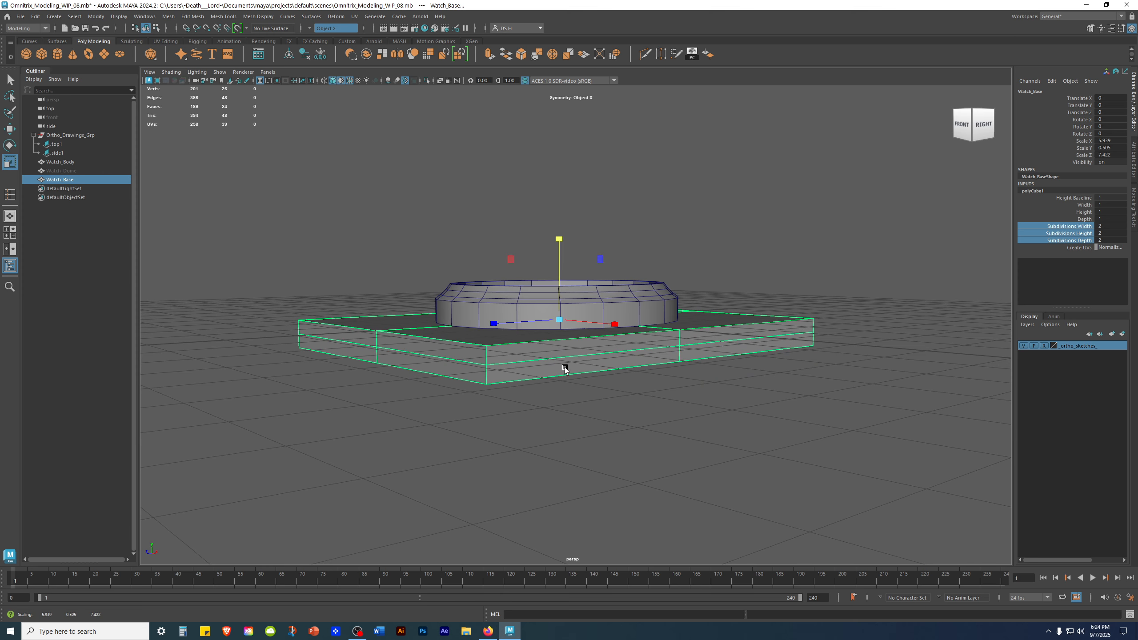
# Scale Watch_Base to about 0.727 in Y, comparing its thickness with the side drawing.
pyautogui.moveTo(739, 352); pyautogui.dragTo(732, 365)
pyautogui.hotkey('ctrl', 'z')
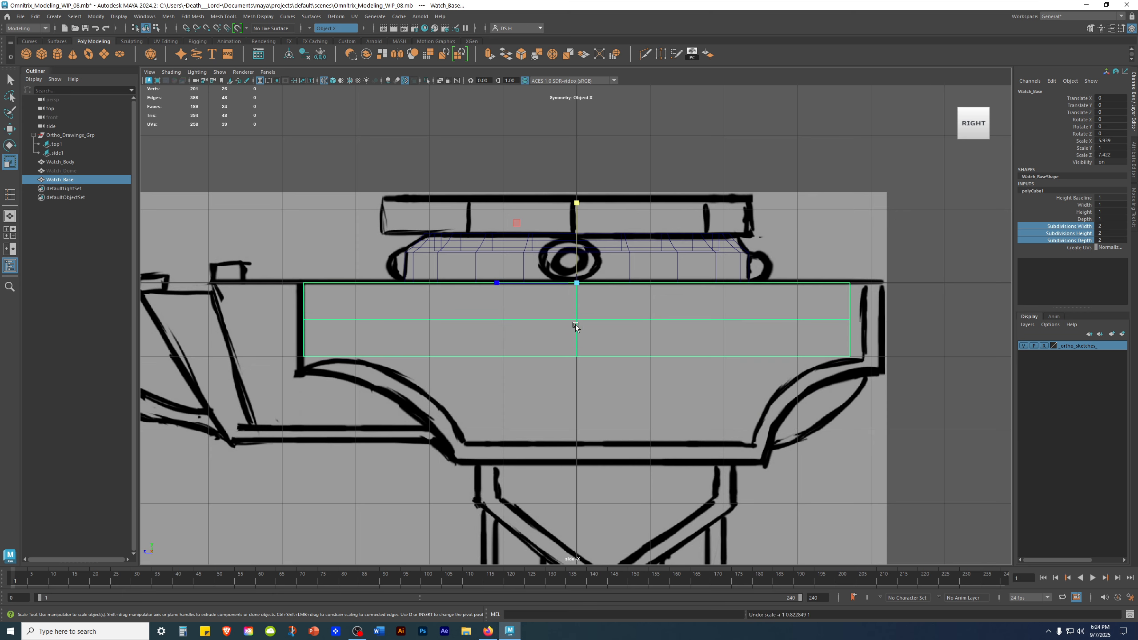
pyautogui.hotkey('shift', 'z')
pyautogui.scroll(2, 645, 309)
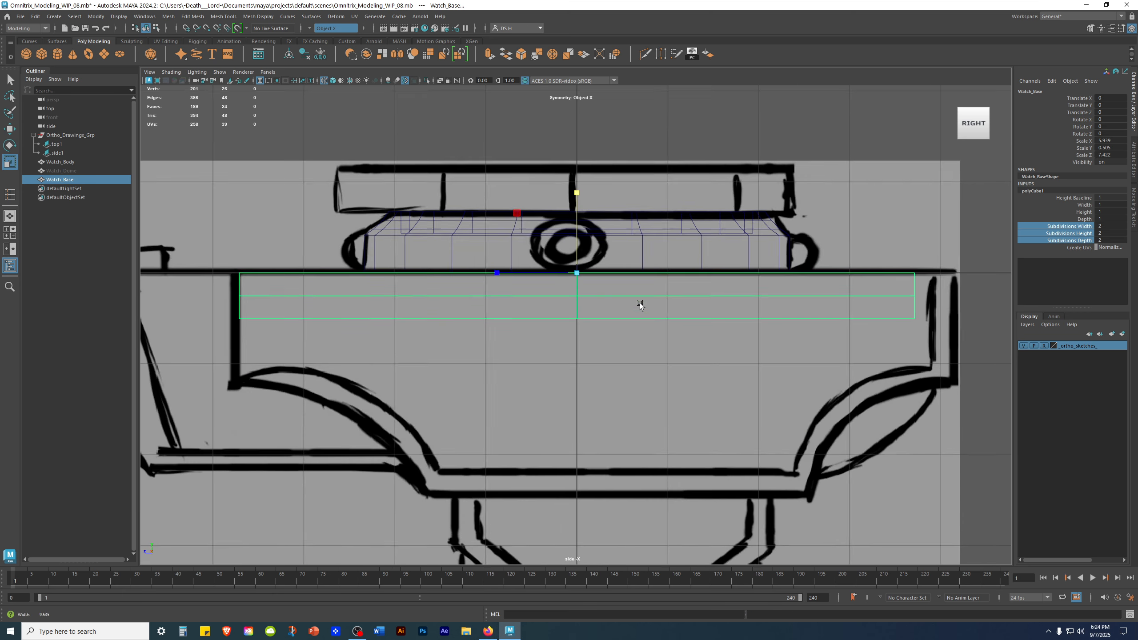
pyautogui.moveTo(576, 193); pyautogui.dragTo(573, 161)
pyautogui.press('w')
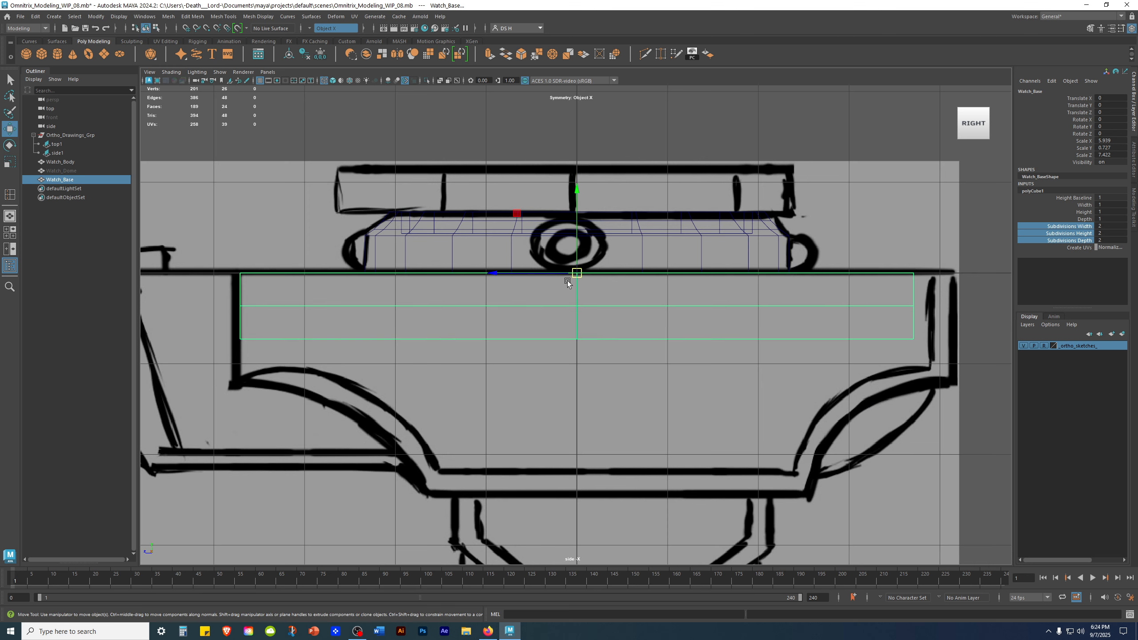
# Hide the grid in the side view and display the models shaded with their wireframe.
pyautogui.click(260, 81)
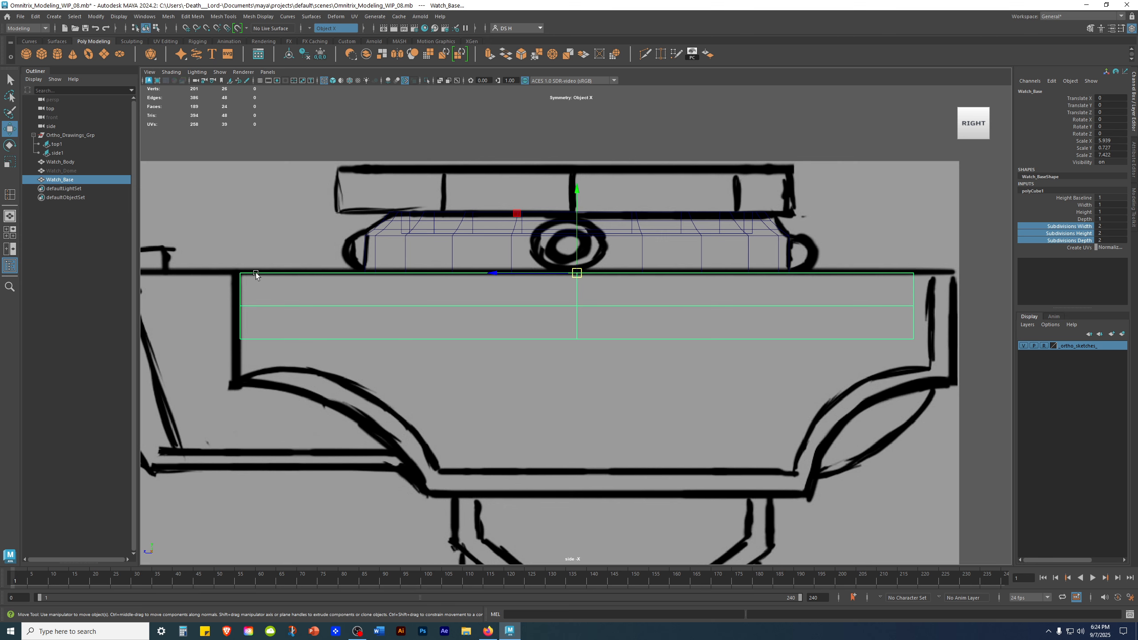
pyautogui.press('t')
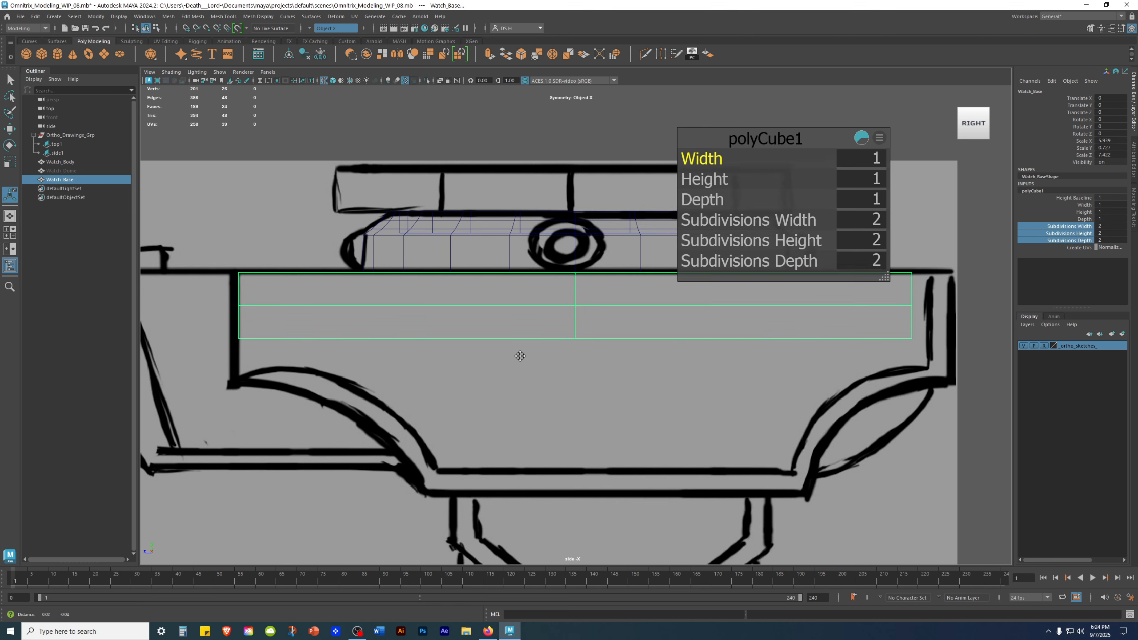
pyautogui.press('w')
pyautogui.press('5')
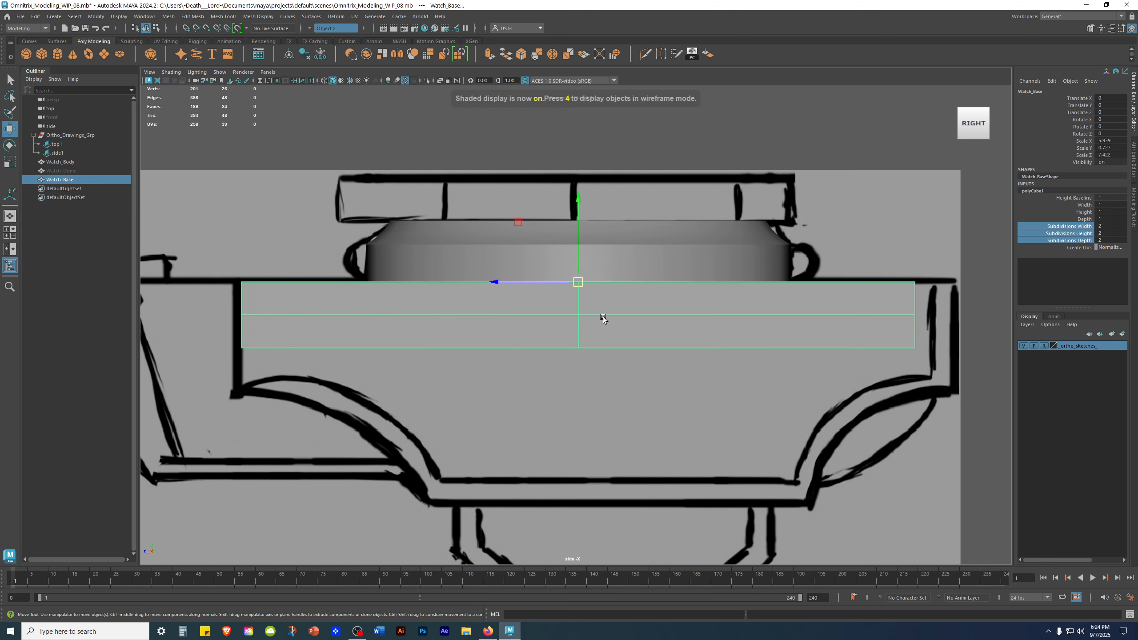
pyautogui.hotkey('alt', '5')
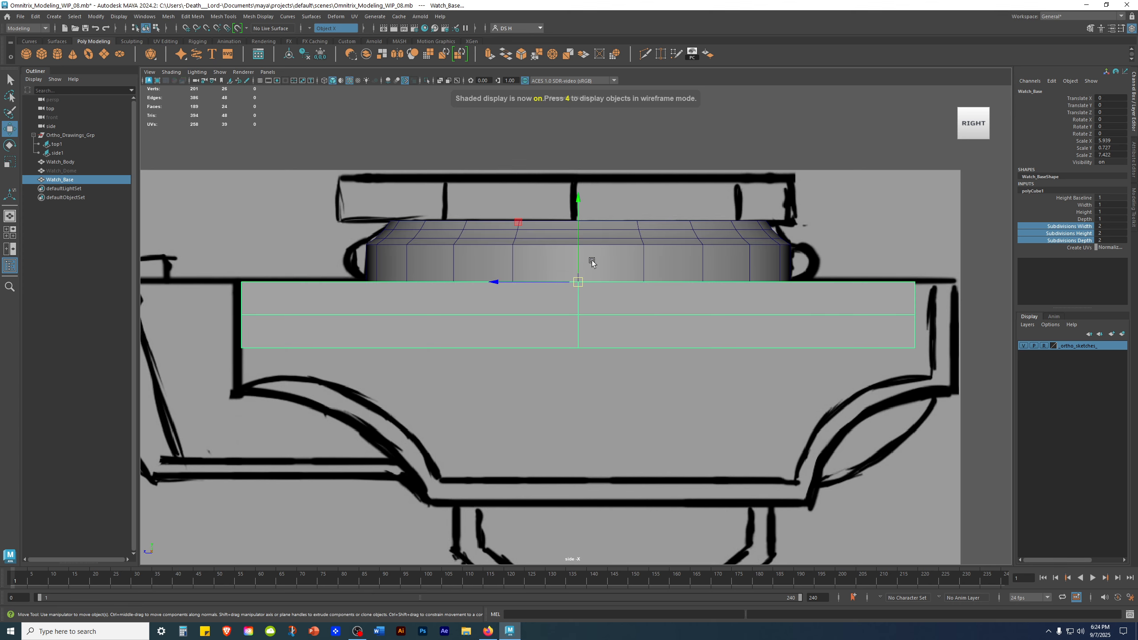
# Try moving Watch_Base up and along the side drawing to compare it with Watch_Body, and undo the moves.
pyautogui.moveTo(578, 280); pyautogui.dragTo(551, 184)
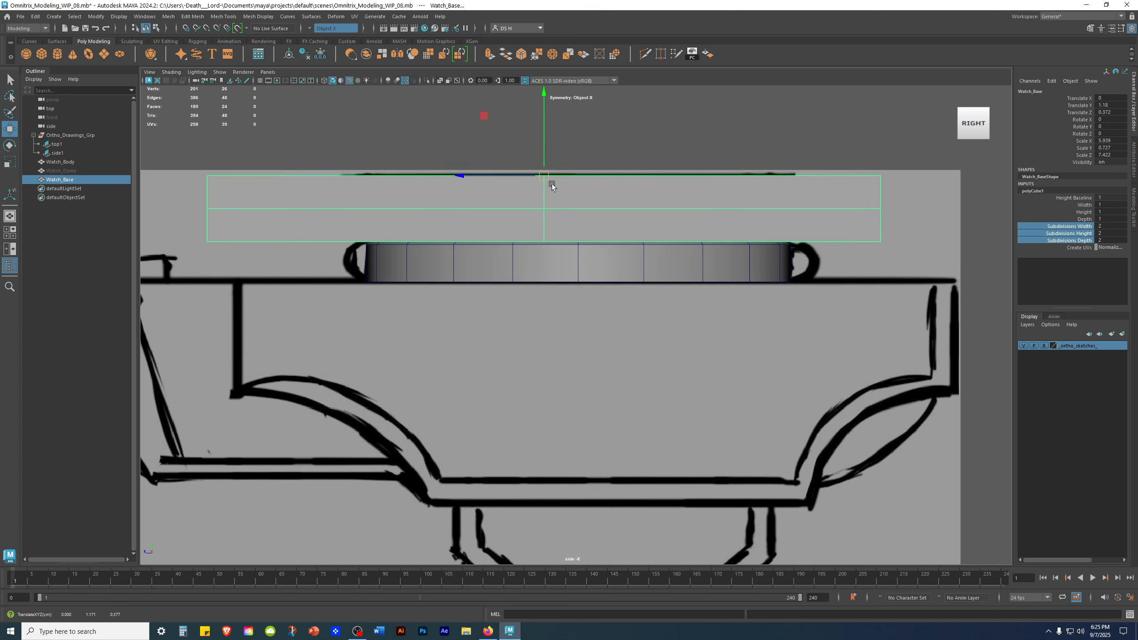
pyautogui.hotkey('ctrl', 'z')
pyautogui.moveTo(578, 282); pyautogui.dragTo(209, 218)
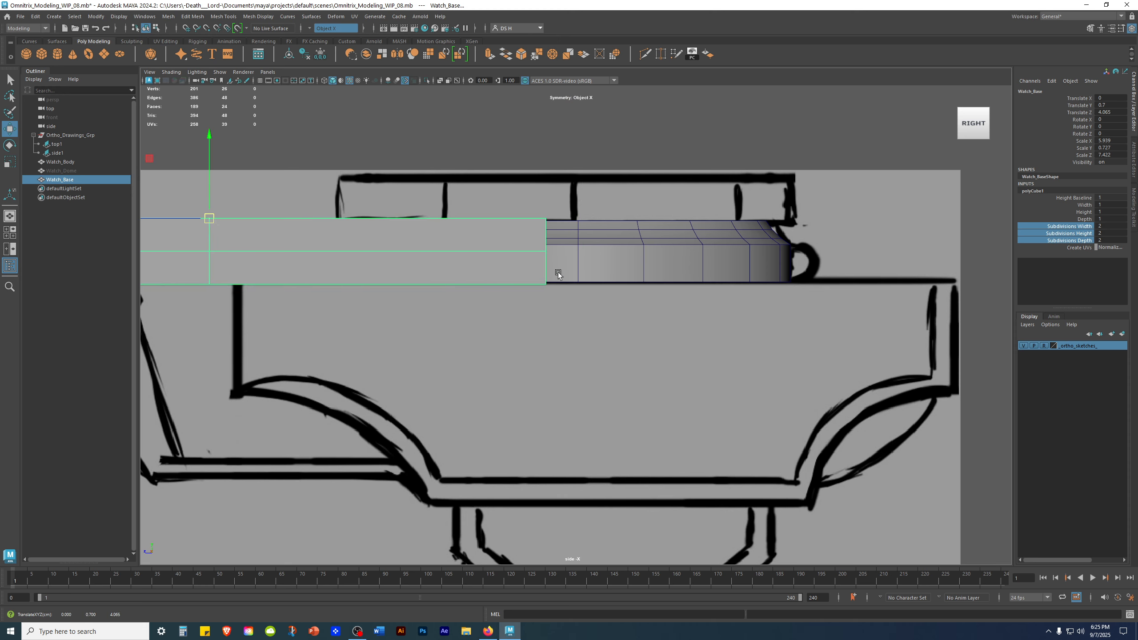
pyautogui.hotkey('ctrl', 'z')
pyautogui.hotkey('ctrl', 'z')
pyautogui.press('space')
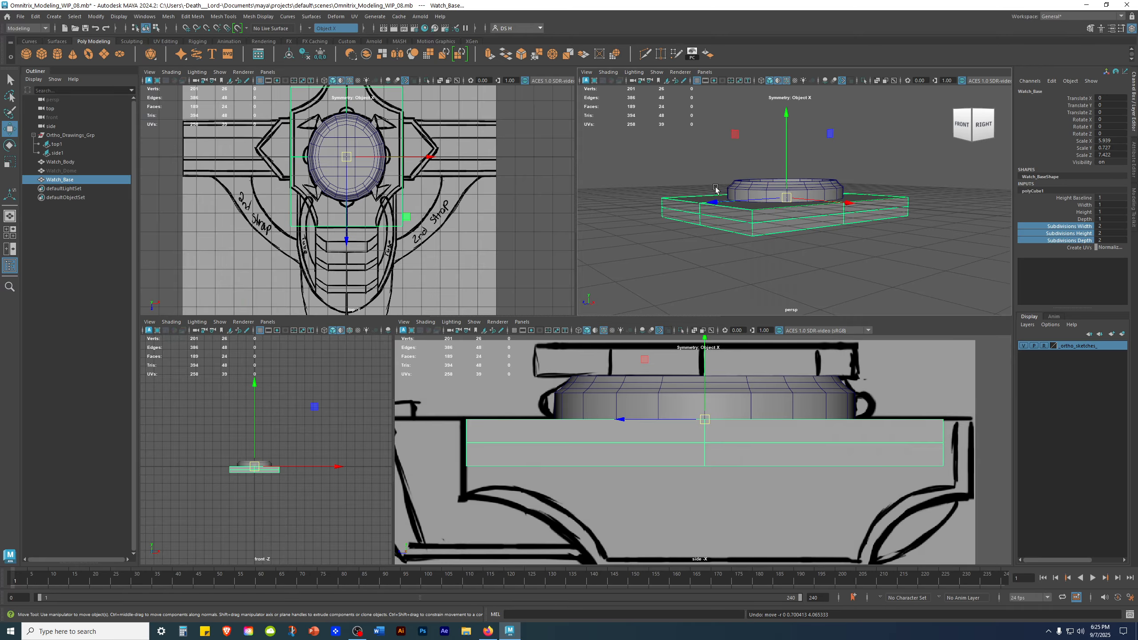
pyautogui.press('space')
pyautogui.keyDown('alt'); pyautogui.moveTo(709, 297); pyautogui.dragTo(686, 285); pyautogui.keyUp('alt')
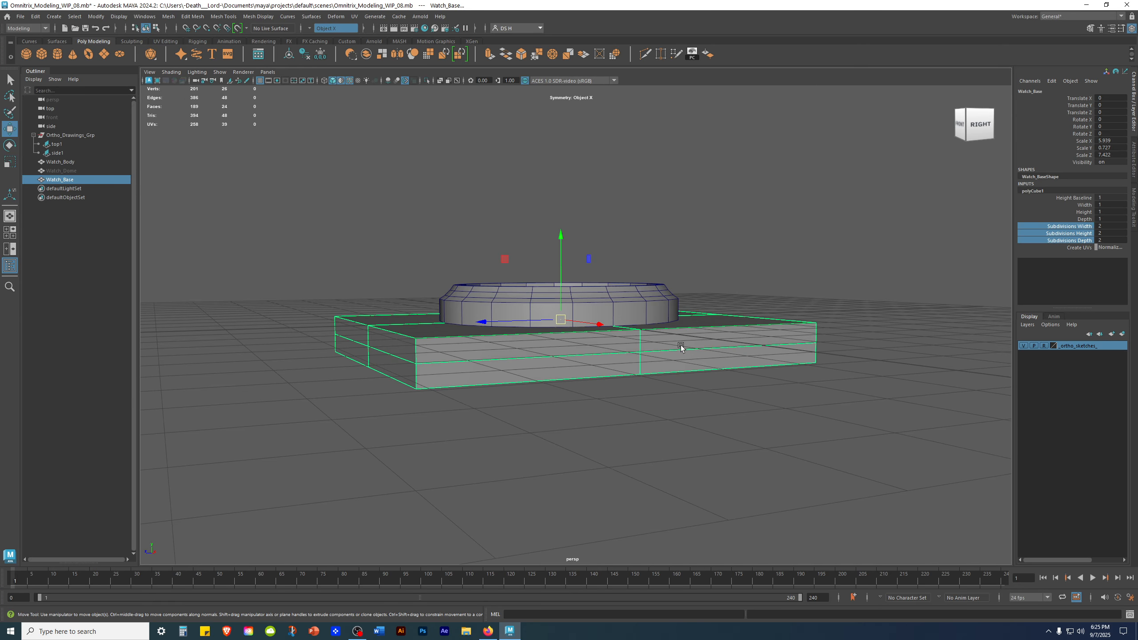
# Scale Watch_Base to about 0.627 in Y and compare its thickness with the side drawing.
pyautogui.press('r')
pyautogui.keyDown('alt'); pyautogui.moveTo(587, 299); pyautogui.dragTo(559, 250); pyautogui.keyUp('alt')
pyautogui.moveTo(739, 431)
pyautogui.keyDown('alt'); pyautogui.mouseDown()
pyautogui.moveTo(749, 465)
pyautogui.moveTo(767, 422)
pyautogui.moveTo(759, 430)
pyautogui.mouseUp(); pyautogui.keyUp('alt')
pyautogui.keyDown('alt'); pyautogui.moveTo(673, 267); pyautogui.dragTo(648, 270); pyautogui.keyUp('alt')
pyautogui.moveTo(560, 245); pyautogui.dragTo(560, 244)
pyautogui.keyDown('alt'); pyautogui.moveTo(760, 367); pyautogui.dragTo(795, 355); pyautogui.keyUp('alt')
pyautogui.press('space')
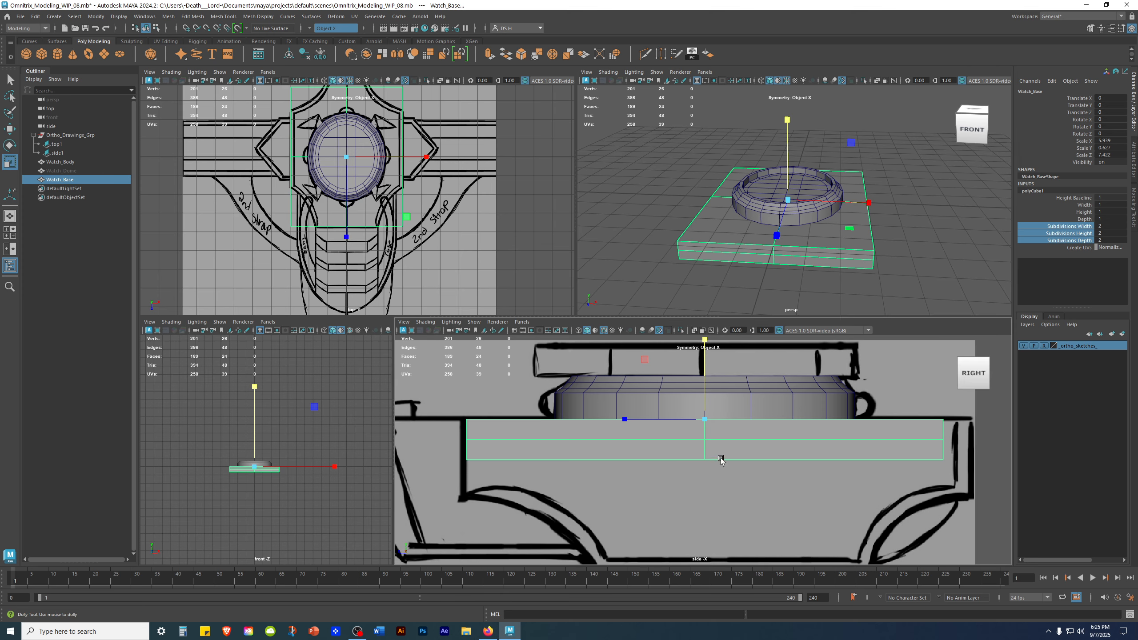
pyautogui.keyDown('alt'); pyautogui.moveTo(719, 457); pyautogui.dragTo(650, 455, button='right'); pyautogui.keyUp('alt')
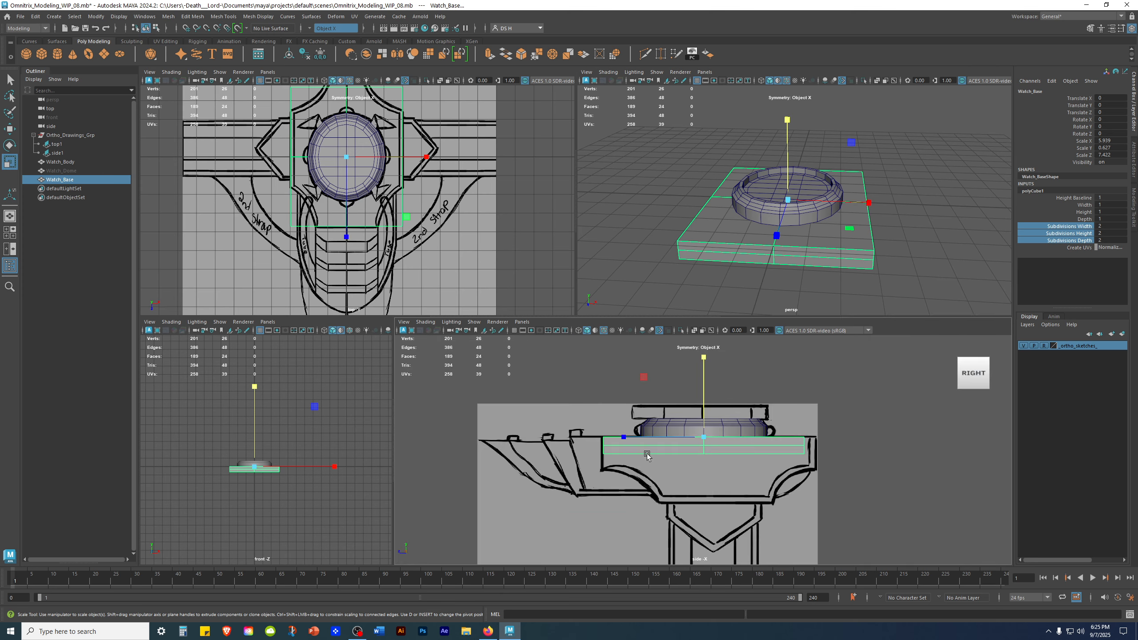
# Hide the grid in the perspective view and examine the proportions of Watch_Base against Watch_Body.
pyautogui.press('space')
pyautogui.keyDown('alt'); pyautogui.moveTo(757, 227); pyautogui.dragTo(606, 266); pyautogui.keyUp('alt')
pyautogui.click(766, 278)
pyautogui.click(260, 81)
pyautogui.keyDown('alt'); pyautogui.moveTo(692, 297); pyautogui.dragTo(699, 363); pyautogui.keyUp('alt')
pyautogui.keyDown('alt'); pyautogui.moveTo(698, 363); pyautogui.dragTo(603, 378, button='right'); pyautogui.keyUp('alt')
pyautogui.keyDown('alt'); pyautogui.moveTo(604, 378); pyautogui.dragTo(712, 380); pyautogui.keyUp('alt')
pyautogui.keyDown('alt'); pyautogui.moveTo(712, 380); pyautogui.dragTo(873, 393, button='right'); pyautogui.keyUp('alt')
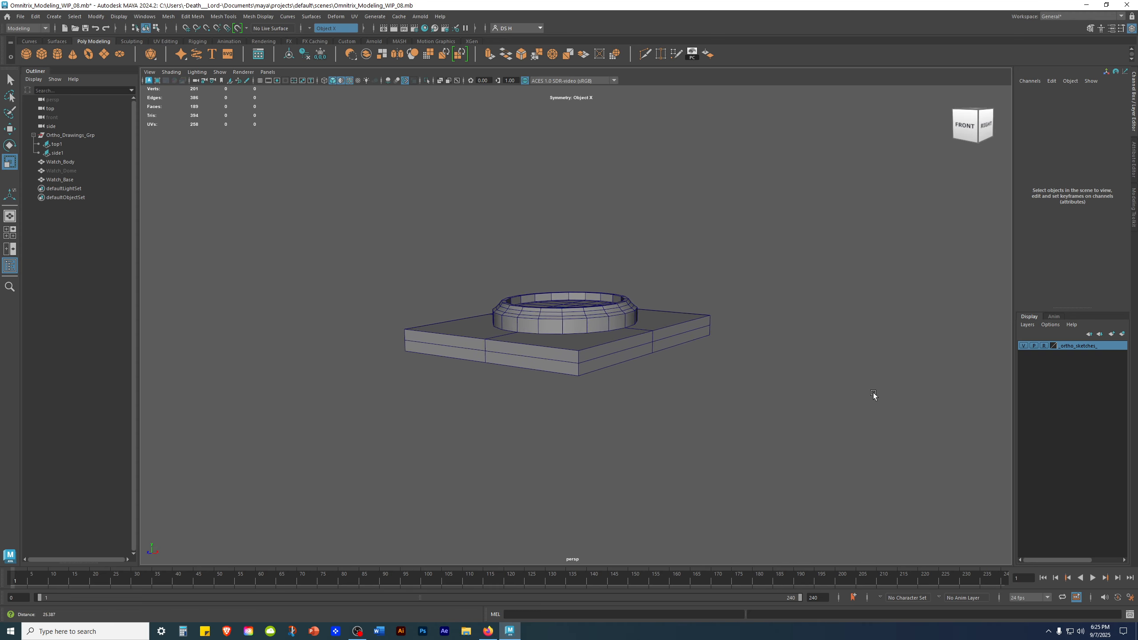
pyautogui.keyDown('alt'); pyautogui.moveTo(873, 393); pyautogui.dragTo(715, 362); pyautogui.keyUp('alt')
# Thicken Watch_Base slightly by scaling it to about 0.645 in Y, and check its scale values.
pyautogui.click(677, 340)
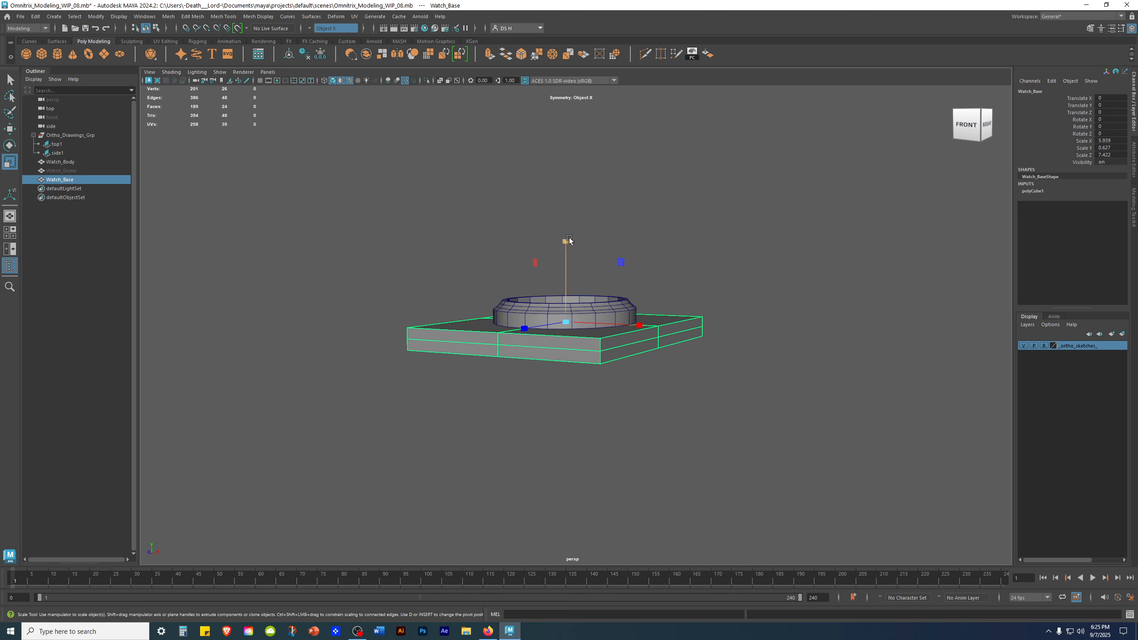
pyautogui.moveTo(566, 242); pyautogui.dragTo(566, 241)
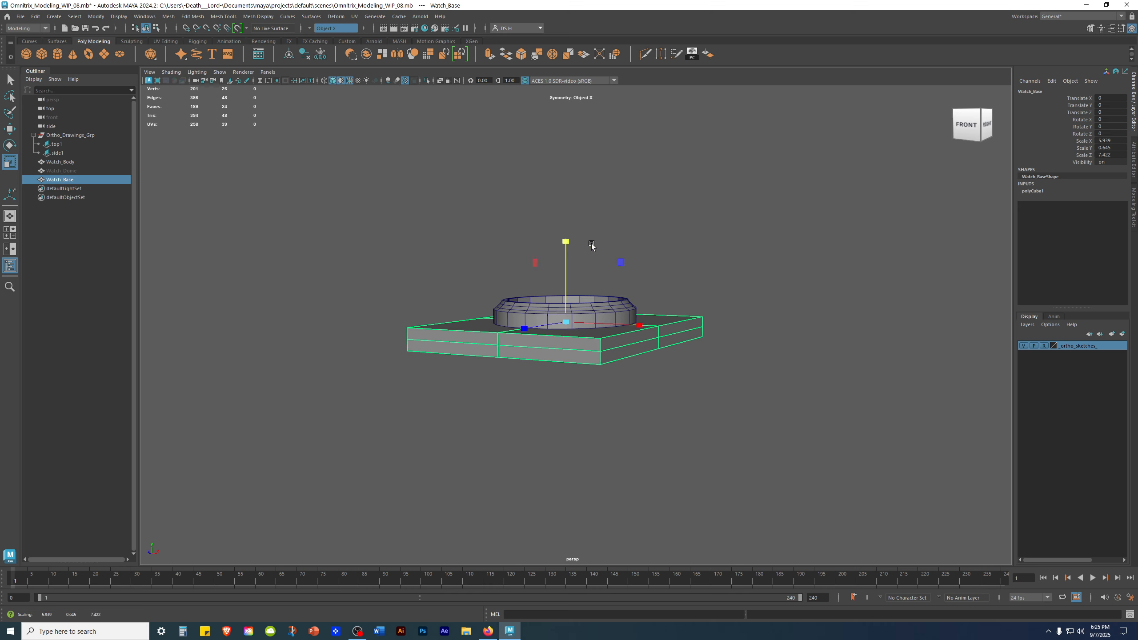
pyautogui.click(830, 332)
pyautogui.keyDown('alt'); pyautogui.moveTo(830, 332); pyautogui.dragTo(567, 391); pyautogui.keyUp('alt')
pyautogui.click(567, 391)
pyautogui.moveTo(1085, 140); pyautogui.dragTo(1085, 156)
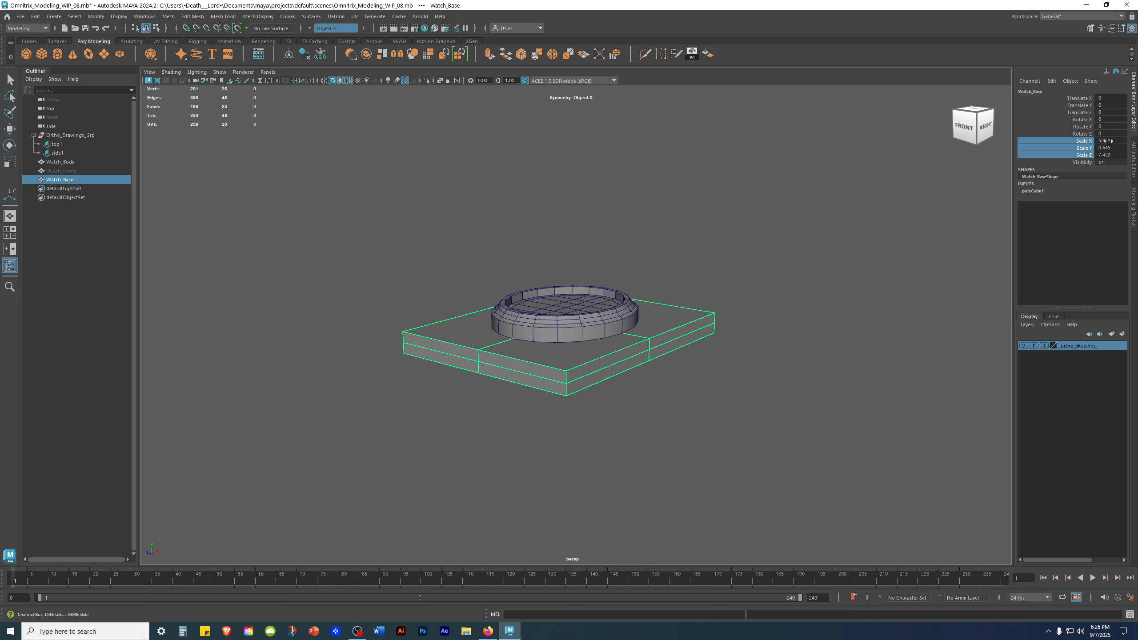
pyautogui.moveTo(645, 352)
pyautogui.keyDown('alt'); pyautogui.mouseDown()
pyautogui.moveTo(818, 371)
pyautogui.moveTo(820, 350)
pyautogui.moveTo(781, 375)
pyautogui.moveTo(658, 340)
pyautogui.mouseUp(); pyautogui.keyUp('alt')
pyautogui.press('w')
pyautogui.click(780, 375)
pyautogui.keyDown('alt'); pyautogui.moveTo(658, 340); pyautogui.dragTo(536, 268, button='middle'); pyautogui.keyUp('alt')
# Save the scene as a new version named Omnitrix_Modeling_WIP_09.mb.
pyautogui.hotkey('ctrl', 'shift', 's')
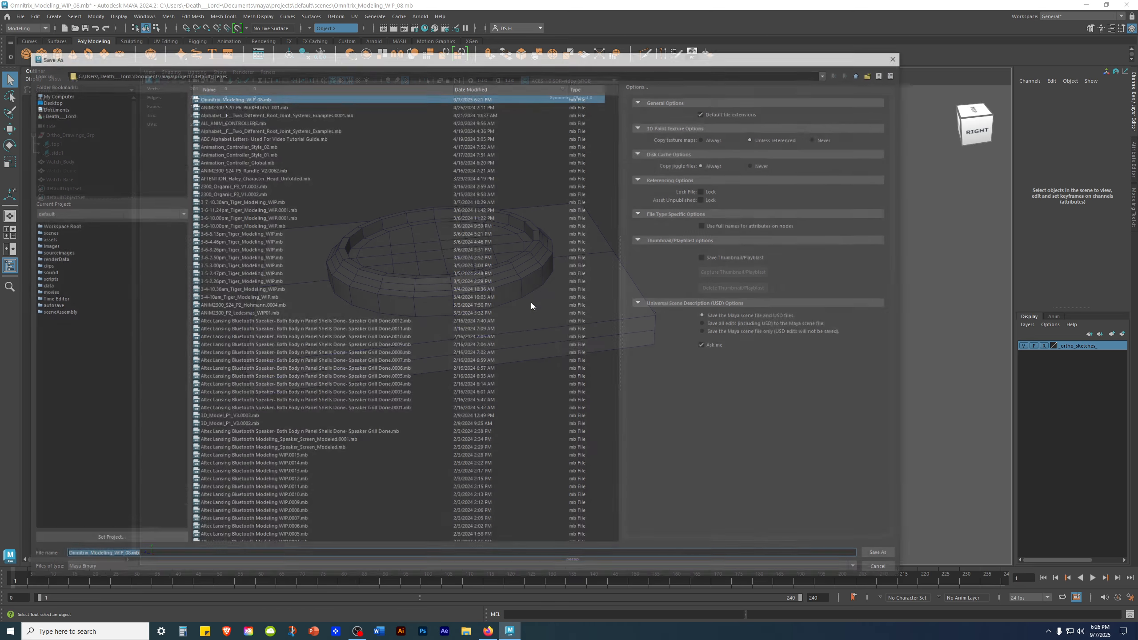
pyautogui.click(131, 556)
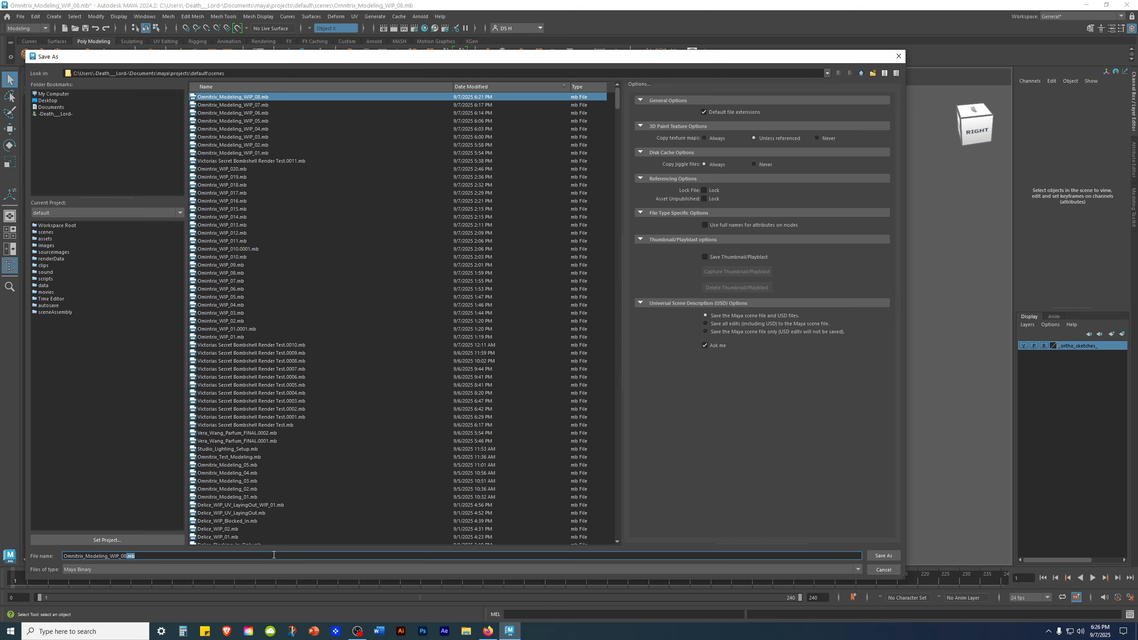
pyautogui.press('BackSpace')
pyautogui.press('BackSpace')
pyautogui.press('BackSpace')
pyautogui.write('9')
pyautogui.press('Return')
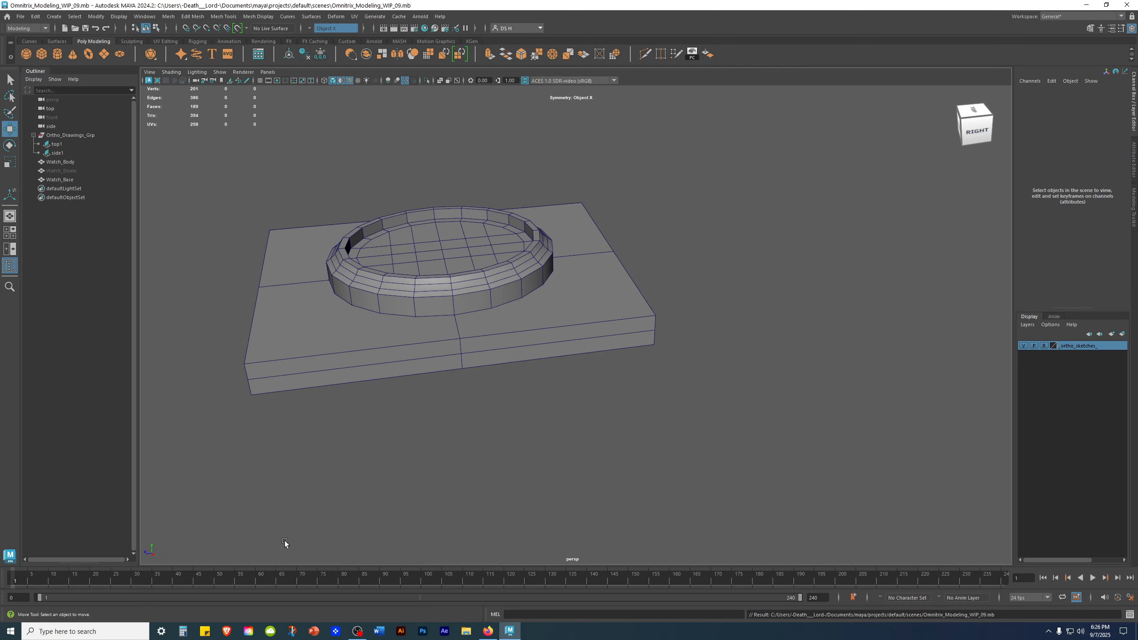
# Examine the Watch_Base slab and the Watch_Body ring on it from several angles in perspective.
pyautogui.keyDown('alt'); pyautogui.moveTo(532, 324); pyautogui.dragTo(501, 326); pyautogui.keyUp('alt')
pyautogui.keyDown('alt'); pyautogui.moveTo(500, 326); pyautogui.dragTo(602, 321, button='right'); pyautogui.keyUp('alt')
pyautogui.click(601, 320)
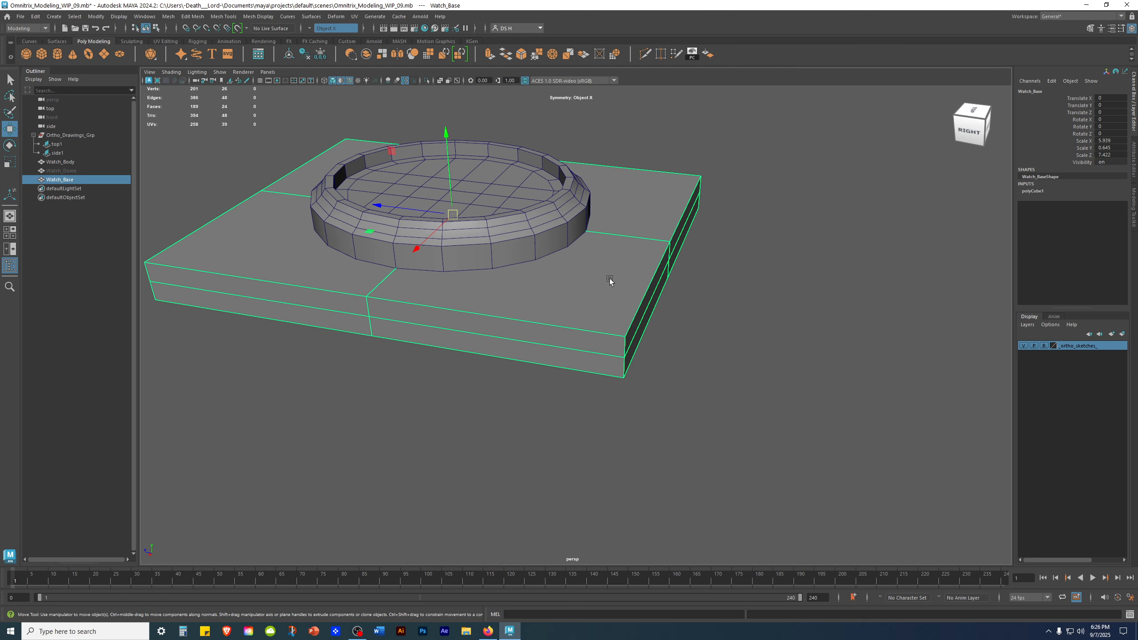
pyautogui.keyDown('alt'); pyautogui.moveTo(734, 385); pyautogui.dragTo(600, 333); pyautogui.keyUp('alt')
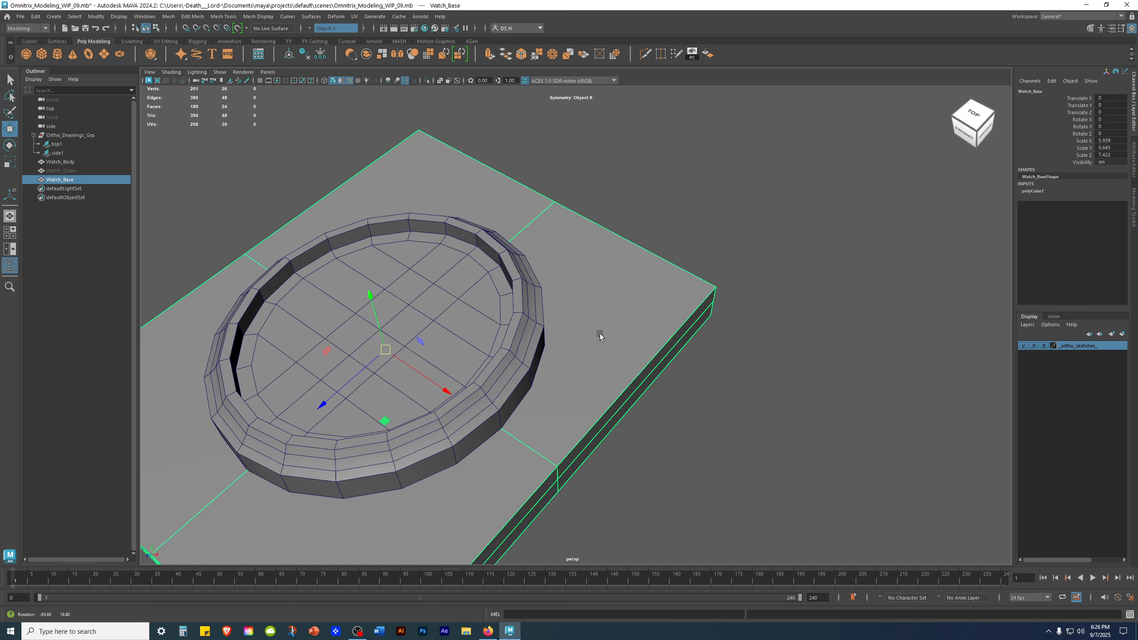
pyautogui.click(767, 376)
pyautogui.keyDown('alt'); pyautogui.moveTo(766, 376); pyautogui.dragTo(451, 368, button='right'); pyautogui.keyUp('alt')
pyautogui.moveTo(453, 369)
pyautogui.keyDown('alt'); pyautogui.mouseDown()
pyautogui.moveTo(464, 429)
pyautogui.moveTo(460, 386)
pyautogui.mouseUp(); pyautogui.keyUp('alt')
pyautogui.keyDown('alt'); pyautogui.moveTo(460, 386); pyautogui.dragTo(643, 396, button='right'); pyautogui.keyUp('alt')
pyautogui.keyDown('alt'); pyautogui.moveTo(643, 397); pyautogui.dragTo(713, 325, button='middle'); pyautogui.keyUp('alt')
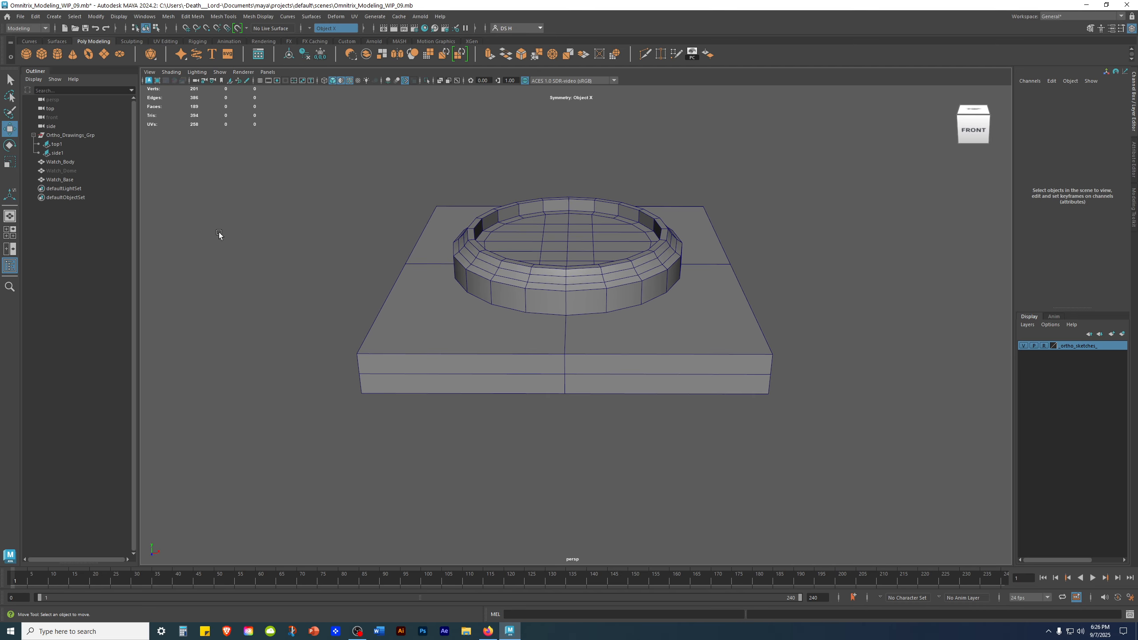
# Delete the construction history of Watch_Body, and check the input history of Watch_Base.
pyautogui.click(629, 260)
pyautogui.click(881, 244)
pyautogui.click(644, 273)
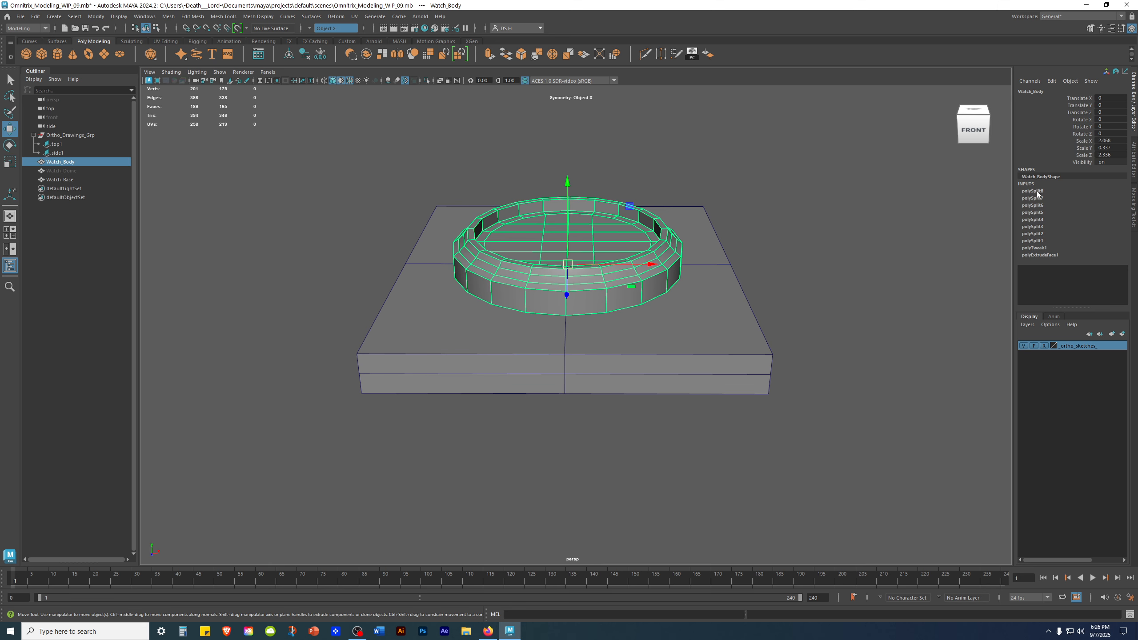
pyautogui.hotkey('alt', 'shift', 'd')
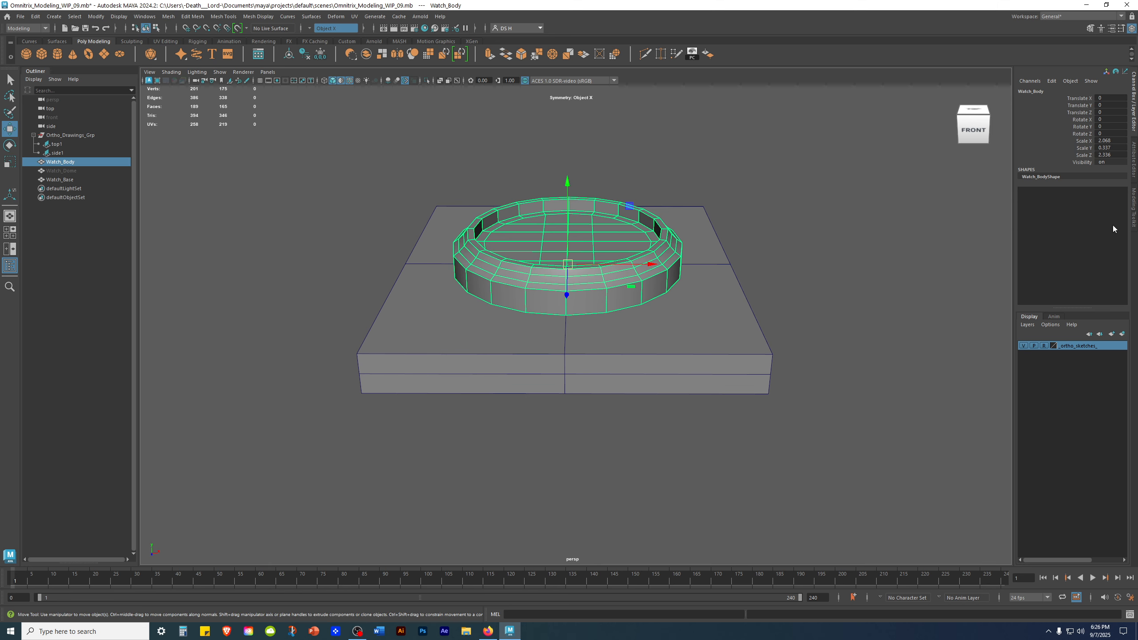
pyautogui.click(873, 336)
pyautogui.click(752, 360)
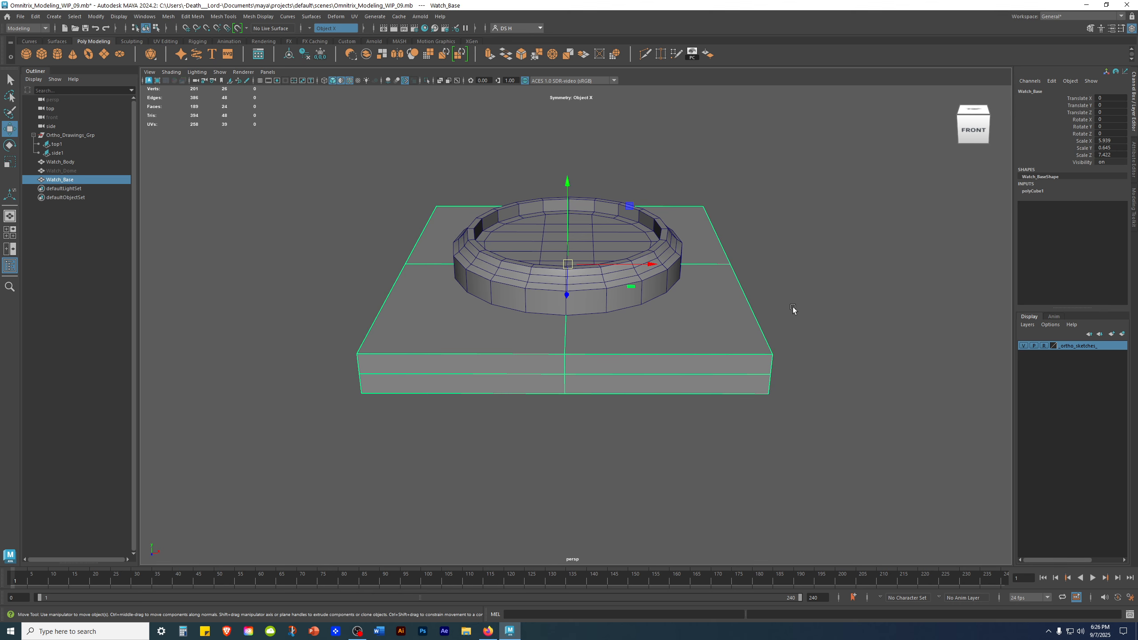
pyautogui.keyDown('alt'); pyautogui.moveTo(793, 307); pyautogui.dragTo(775, 305, button='middle'); pyautogui.keyUp('alt')
pyautogui.click(870, 312)
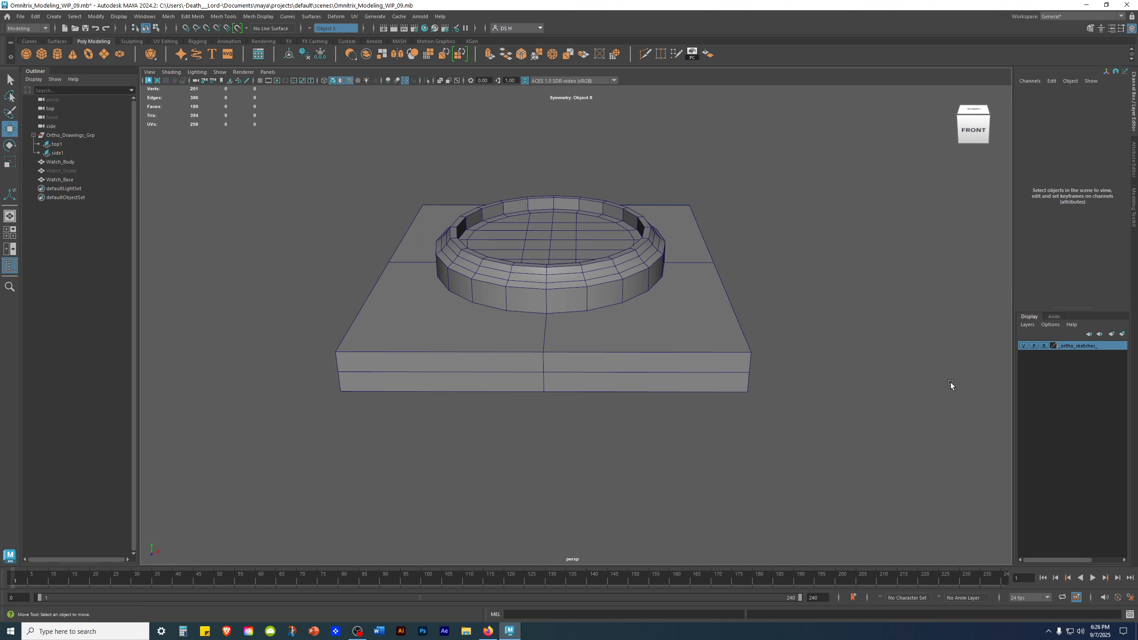
# Save the scene as a new version named Omnitrix_Modeling_WIP_010.
pyautogui.hotkey('ctrl', 'shift', 's')
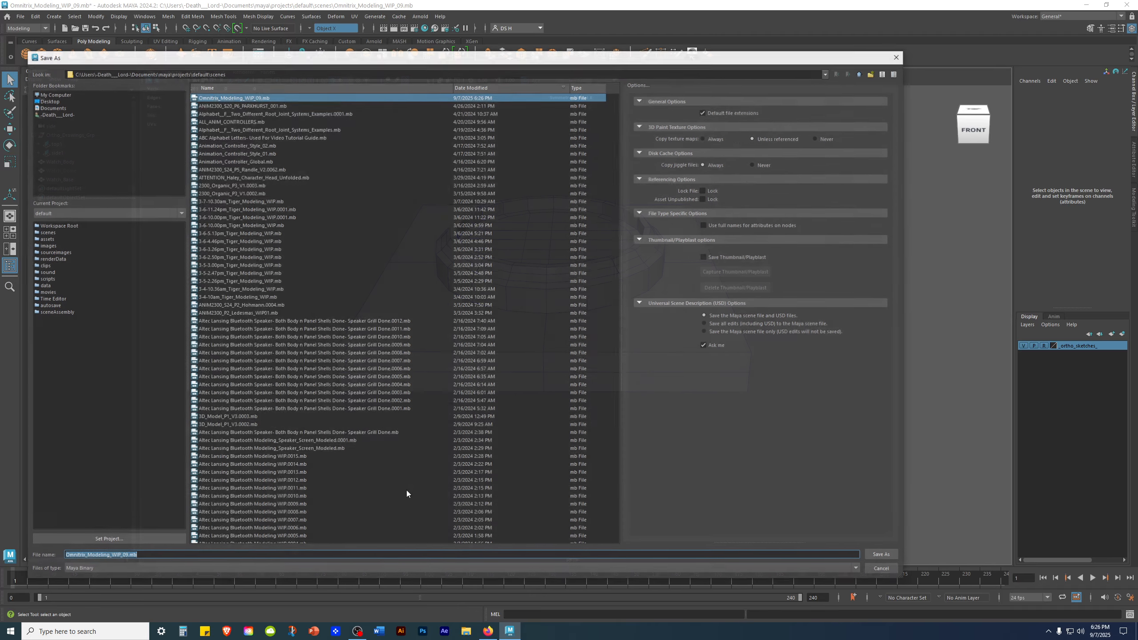
pyautogui.click(125, 555)
pyautogui.write('10')
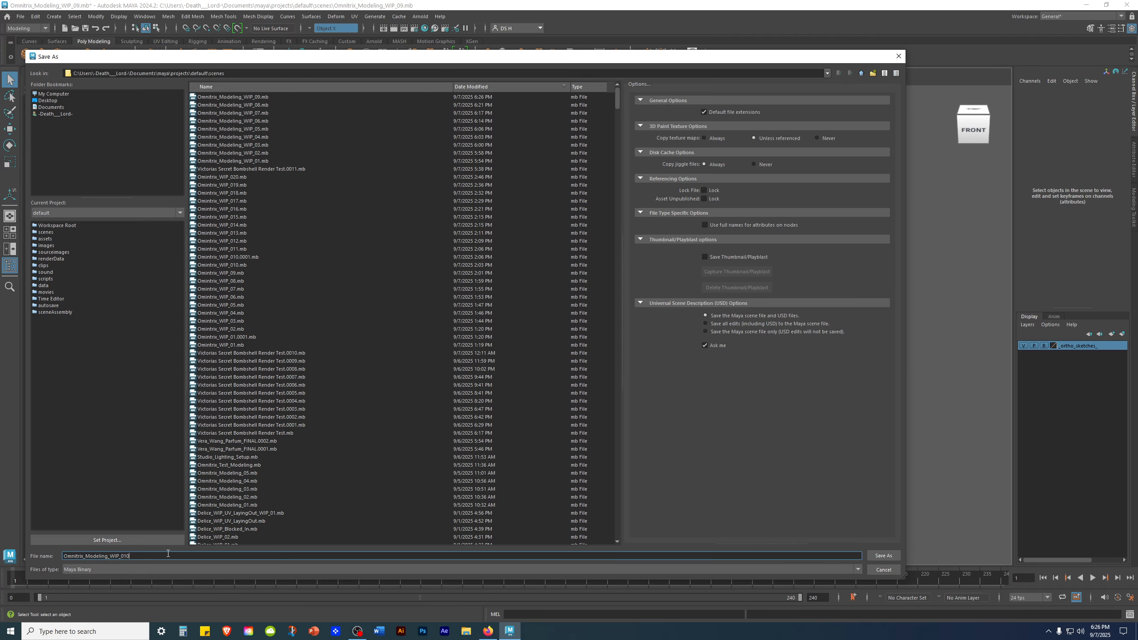
pyautogui.press('Return')
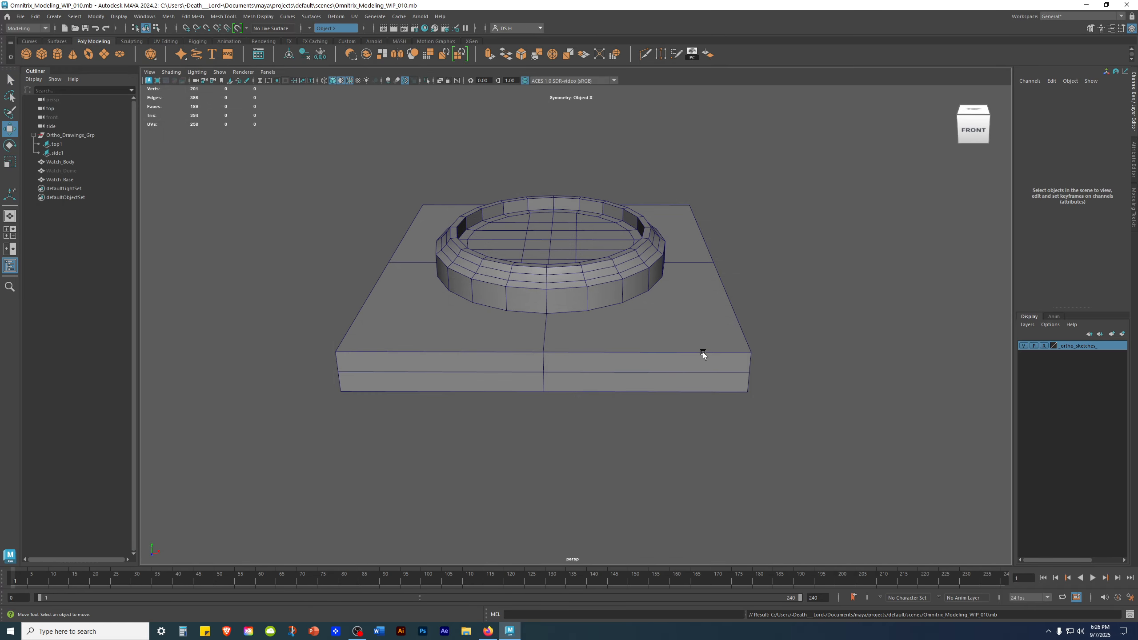